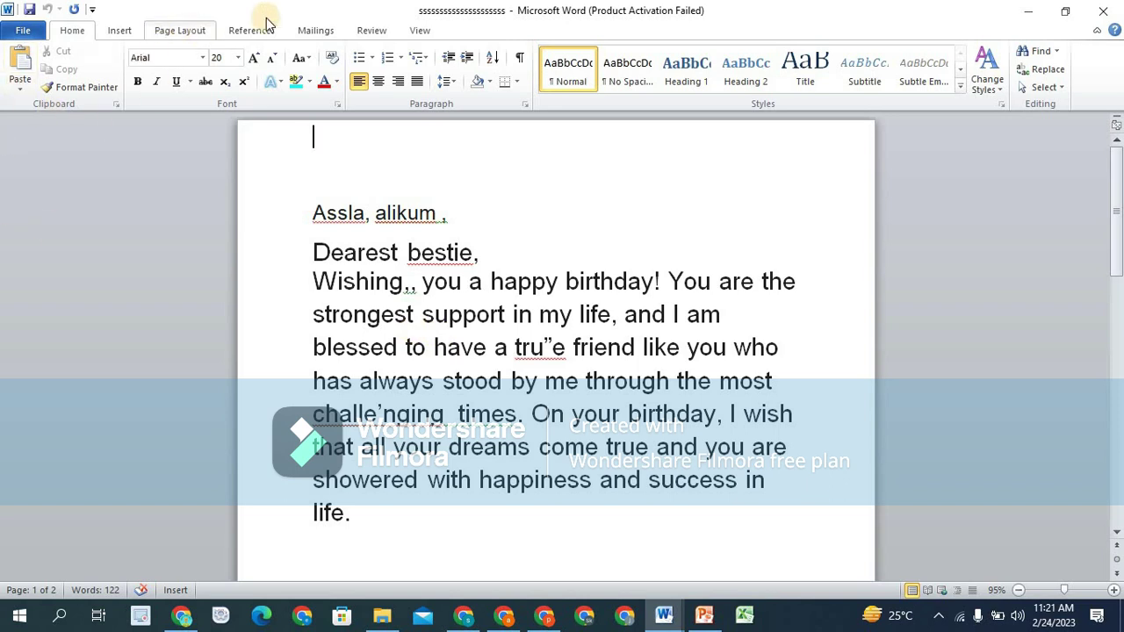
Run the spelling and grammar check and correct "Assla" to "Asslam", accepting the word although it is not in the dictionary
{"action": "left_click", "coordinate": [372, 32]}
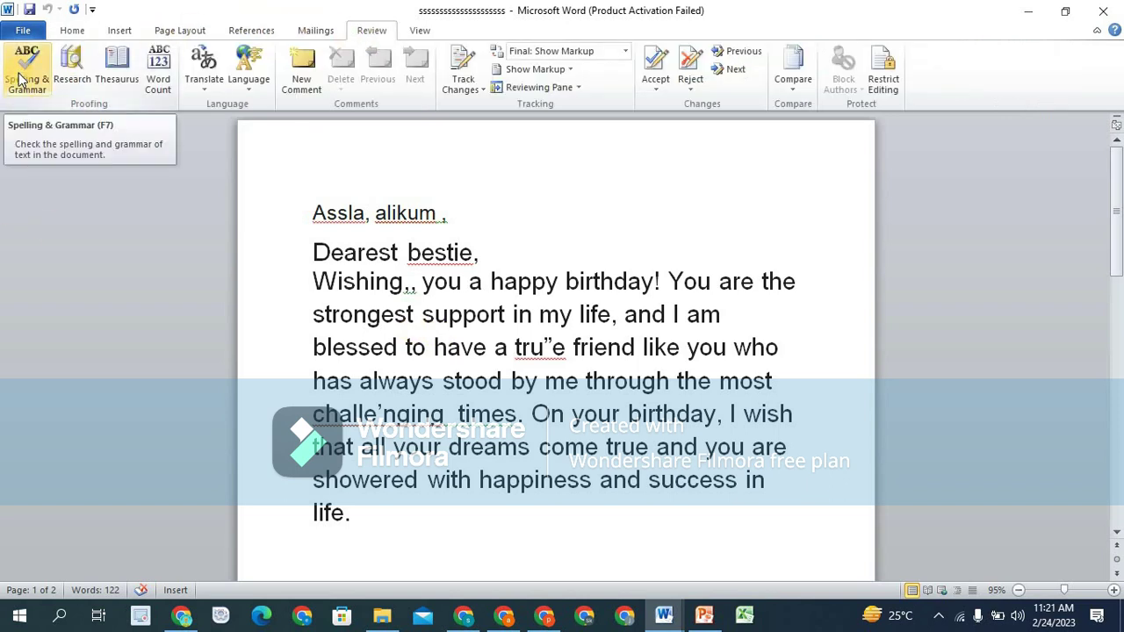
{"action": "left_click", "coordinate": [21, 79]}
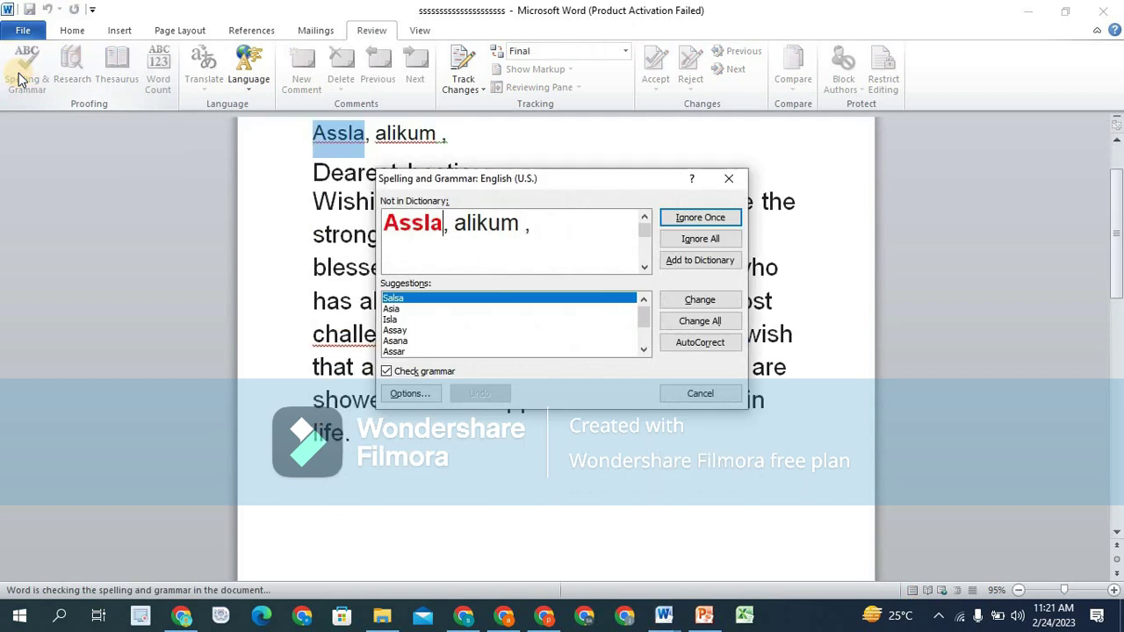
{"action": "type", "text": "m"}
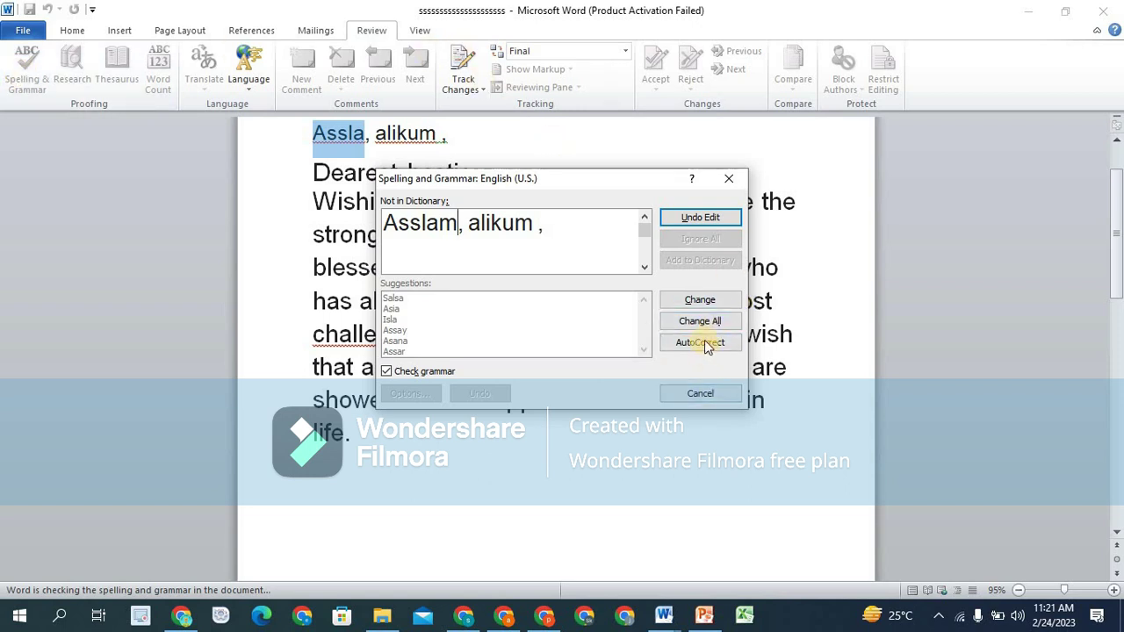
{"action": "left_click", "coordinate": [706, 396]}
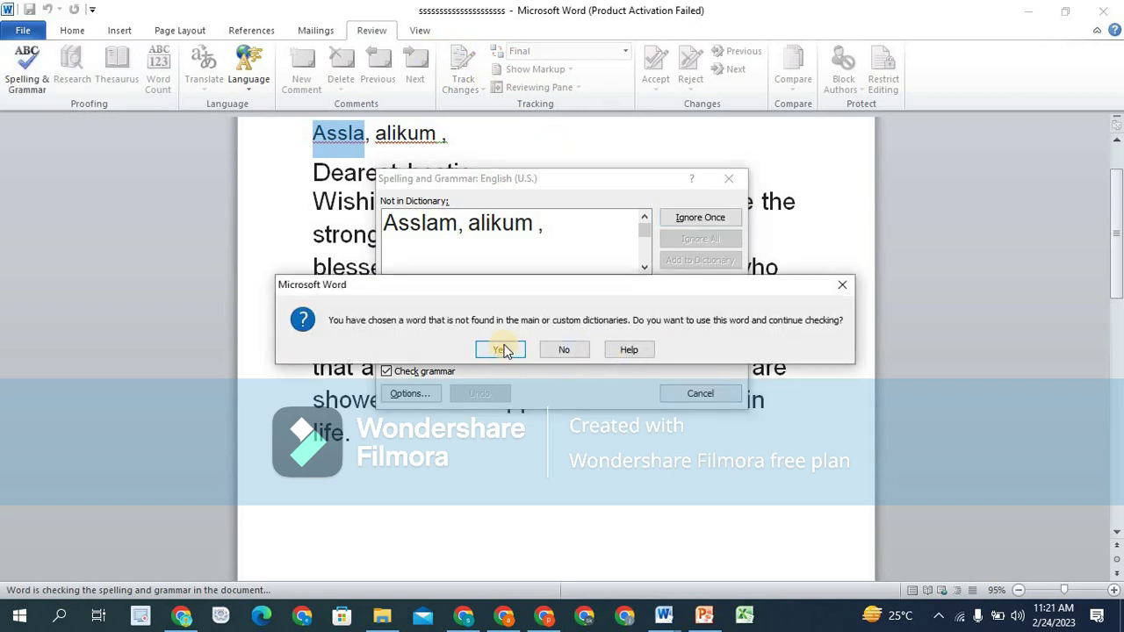
{"action": "left_click", "coordinate": [505, 350]}
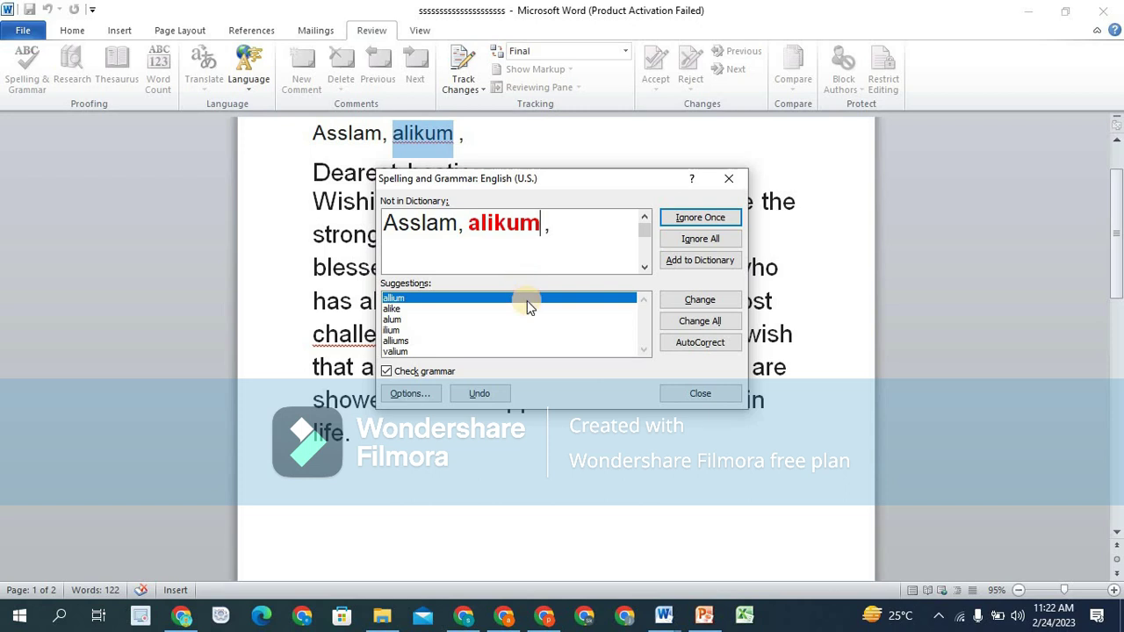
{"action": "left_click", "coordinate": [548, 227]}
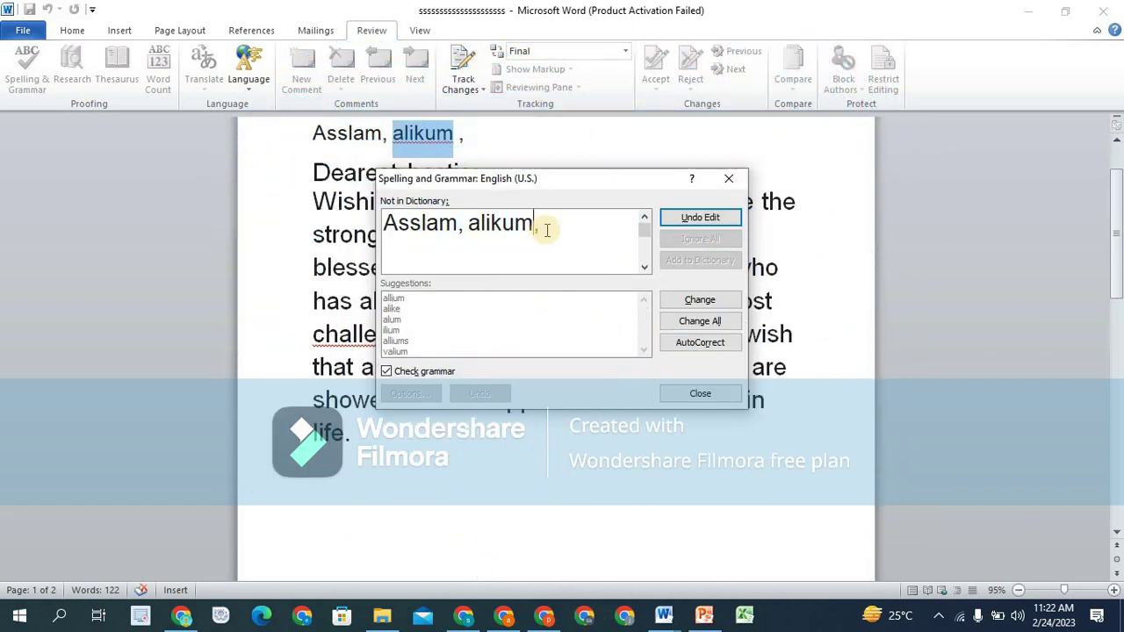
{"action": "left_click", "coordinate": [720, 342]}
{"action": "left_click", "coordinate": [527, 351]}
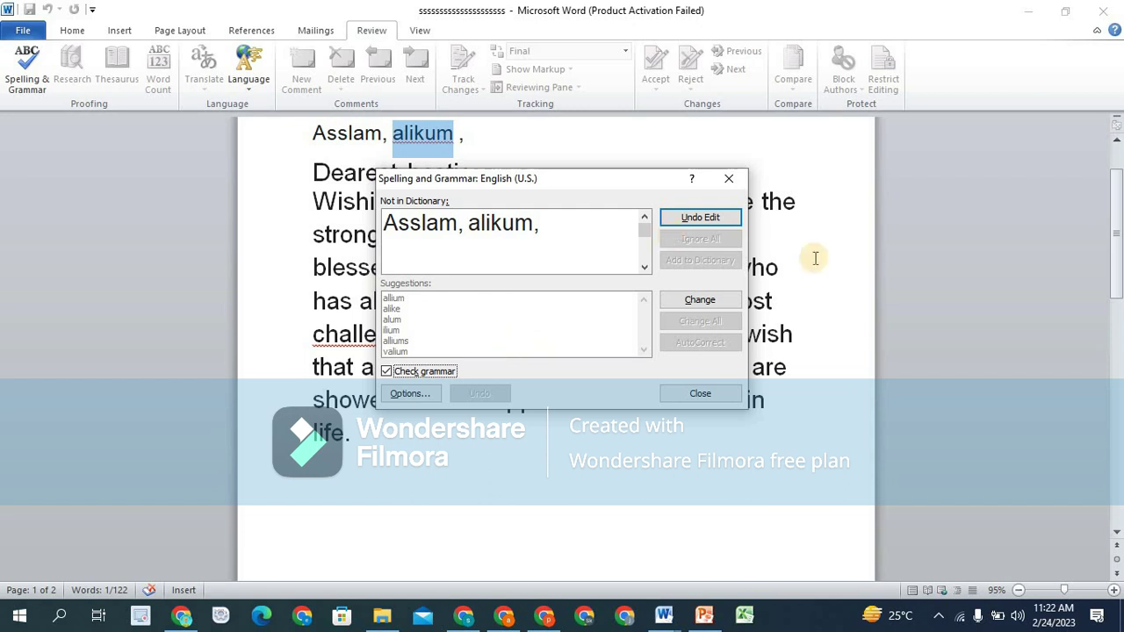
{"action": "left_click", "coordinate": [728, 178]}
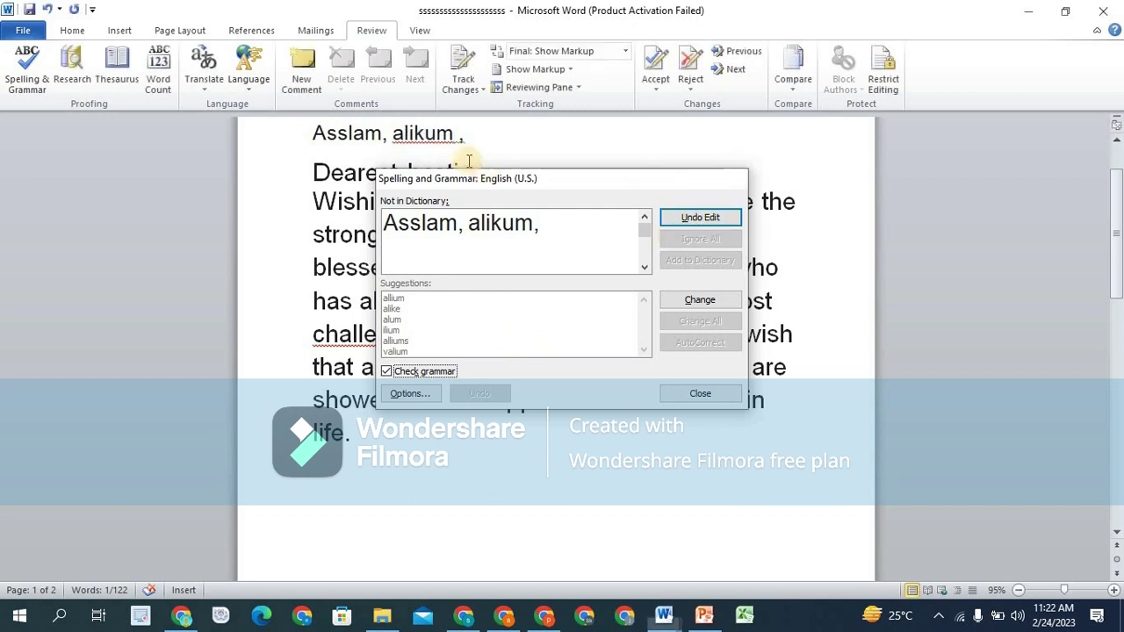
Apply the suggested correction "alikum," in the greeting and replace "bestie" with the suggestion "beastie"
{"action": "right_click", "coordinate": [456, 138]}
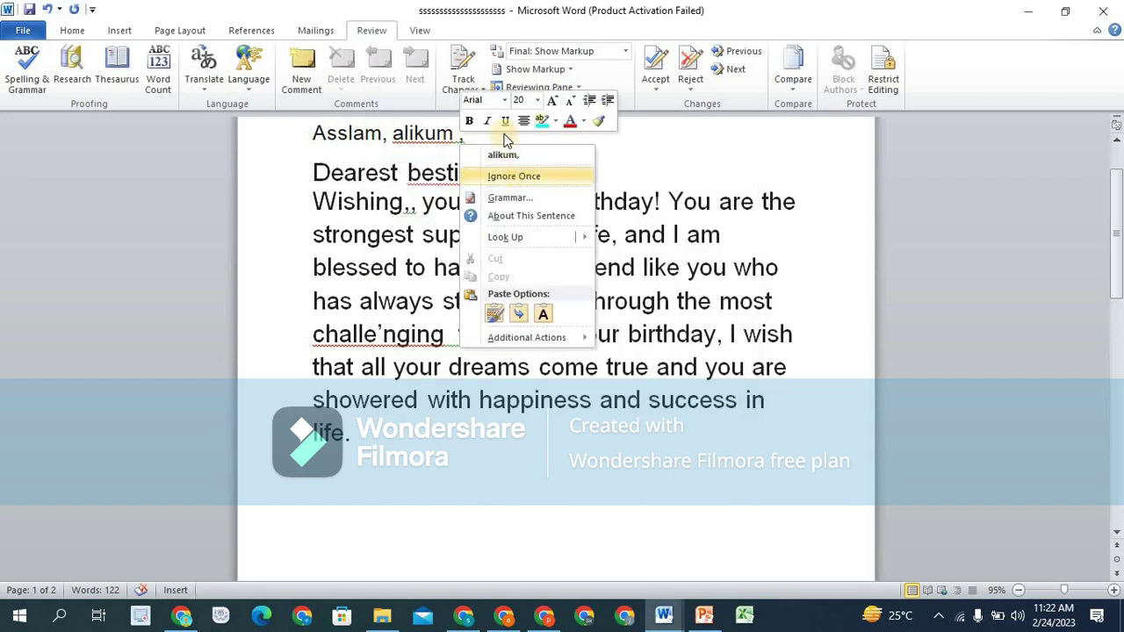
{"action": "left_click", "coordinate": [503, 156]}
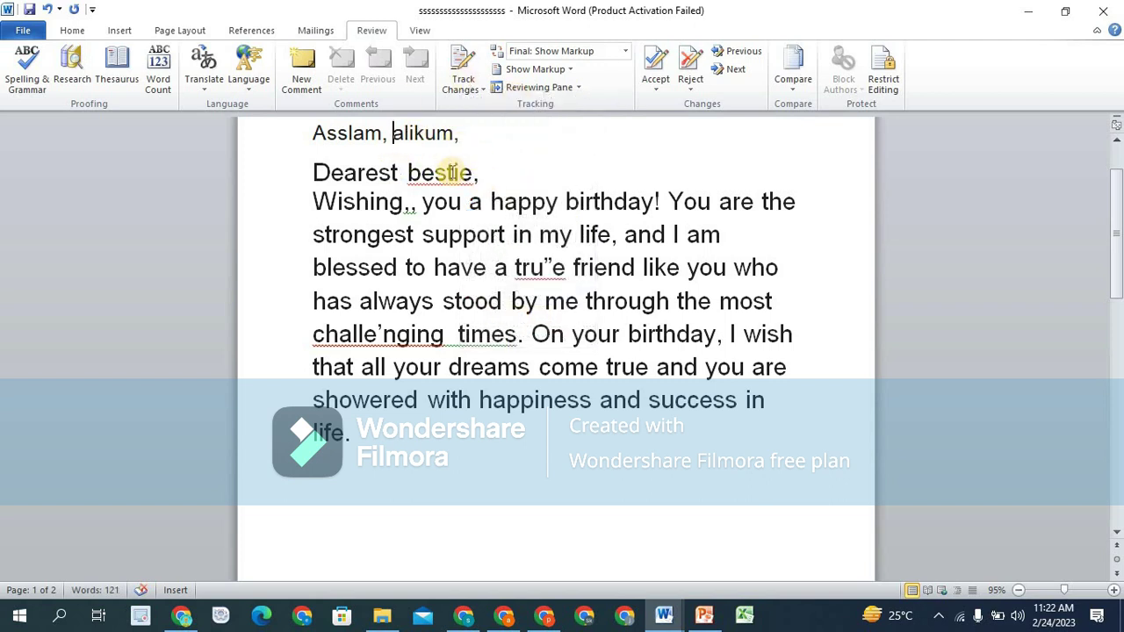
{"action": "right_click", "coordinate": [453, 173]}
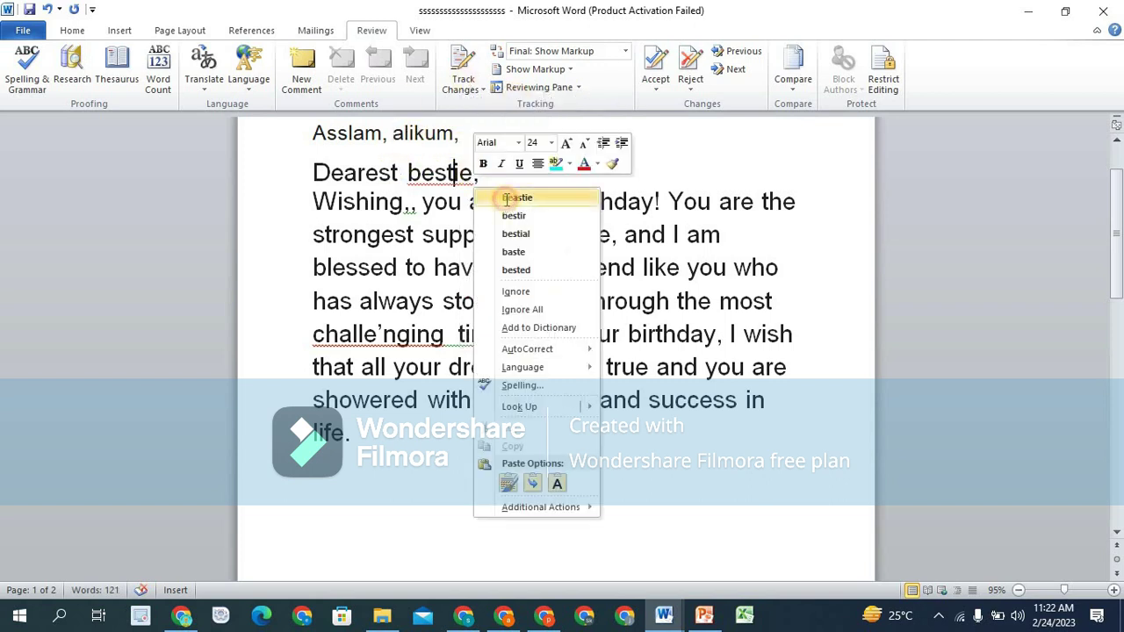
{"action": "left_click", "coordinate": [507, 197]}
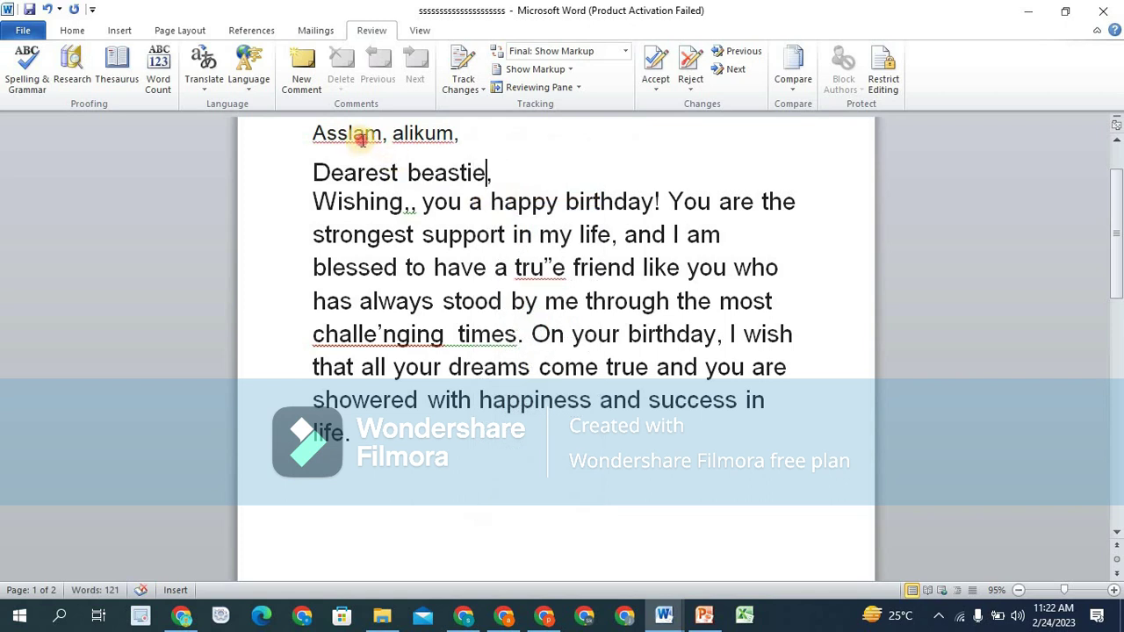
Ignore all spelling flags for the greeting words "Asslam" and "alikum"
{"action": "left_click", "coordinate": [362, 137]}
{"action": "right_click", "coordinate": [361, 137]}
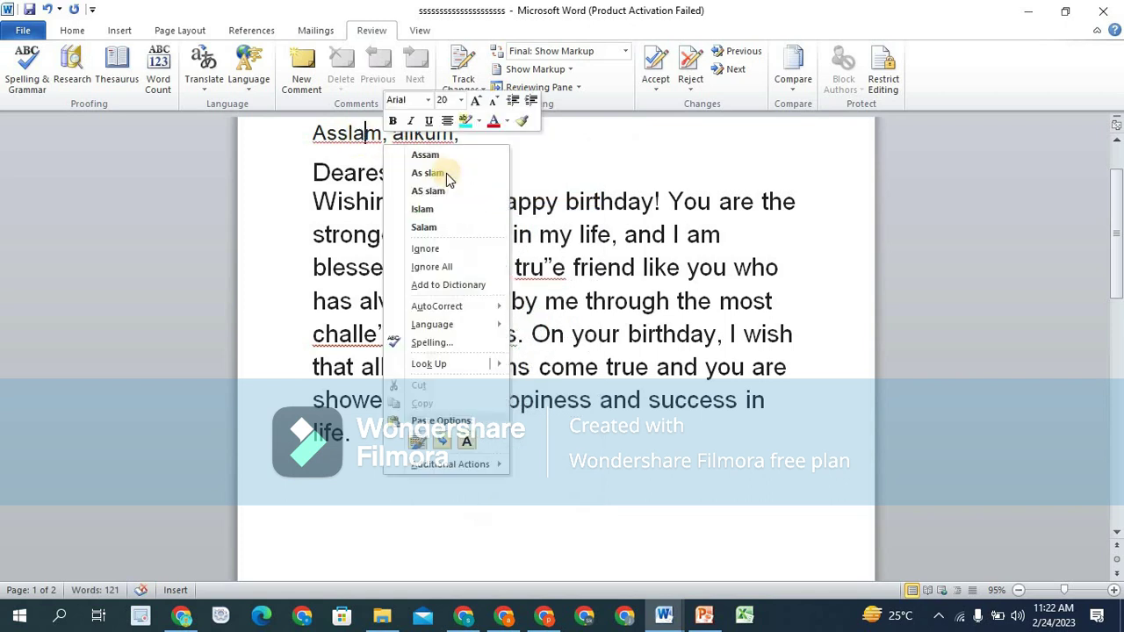
{"action": "left_click", "coordinate": [433, 267]}
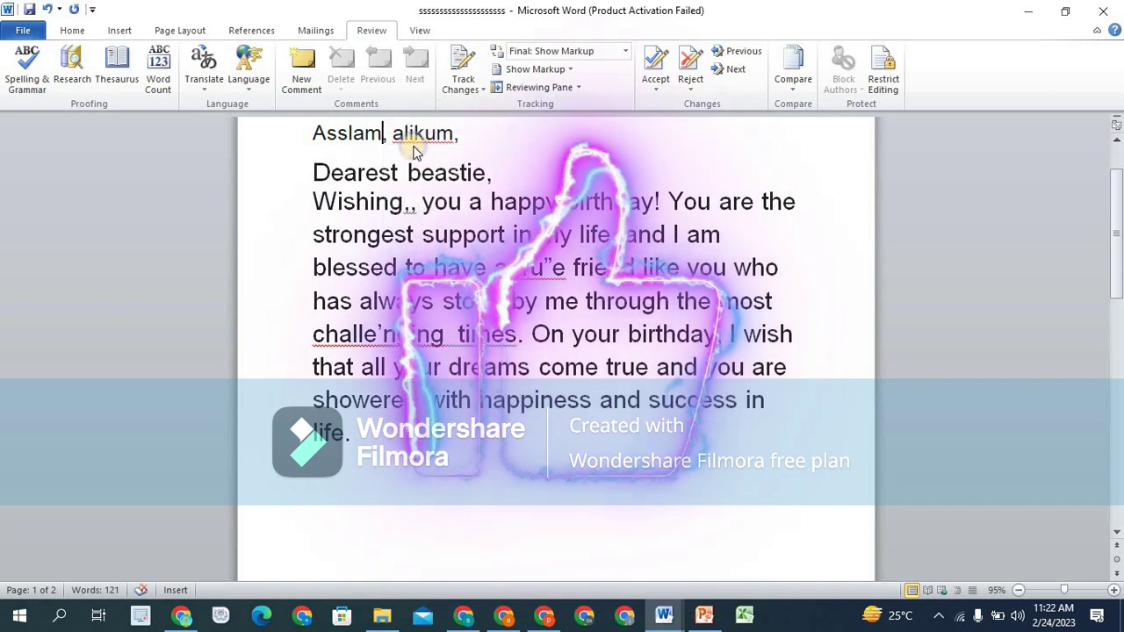
{"action": "right_click", "coordinate": [414, 140]}
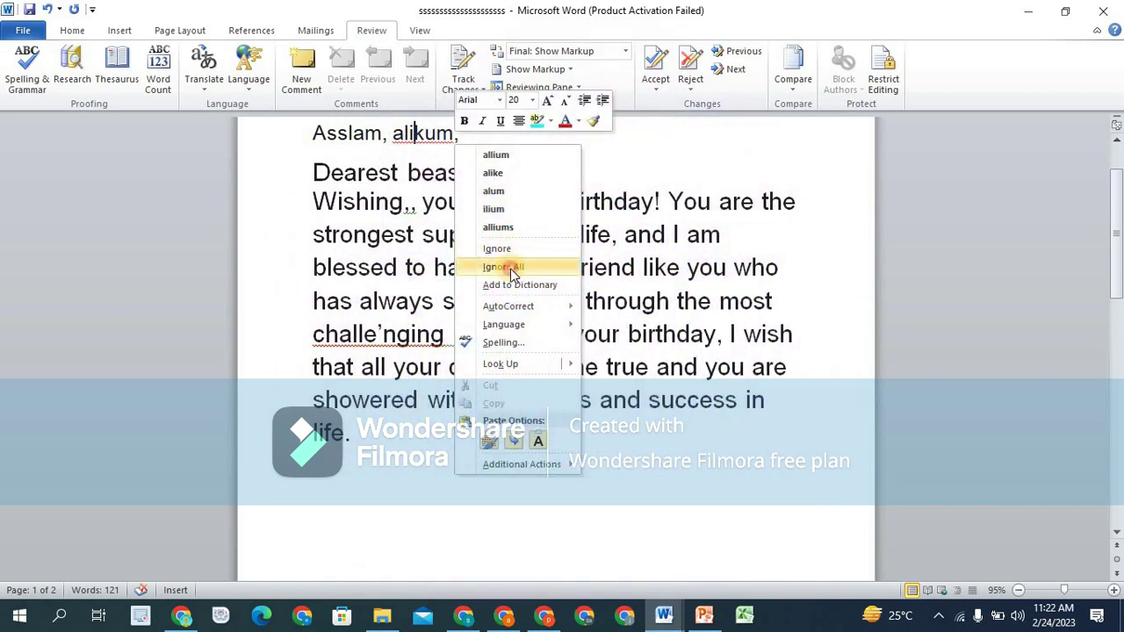
{"action": "left_click", "coordinate": [510, 267]}
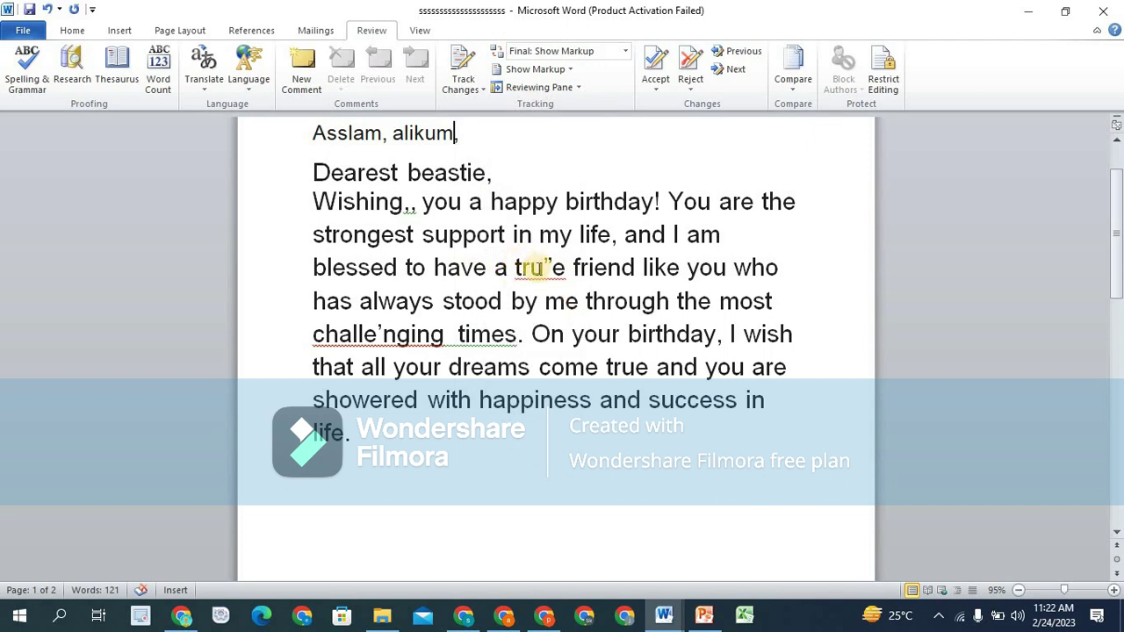
Replace the misspelled words in the birthday paragraph with the suggestions "true" and "challenging"
{"action": "left_click", "coordinate": [550, 273]}
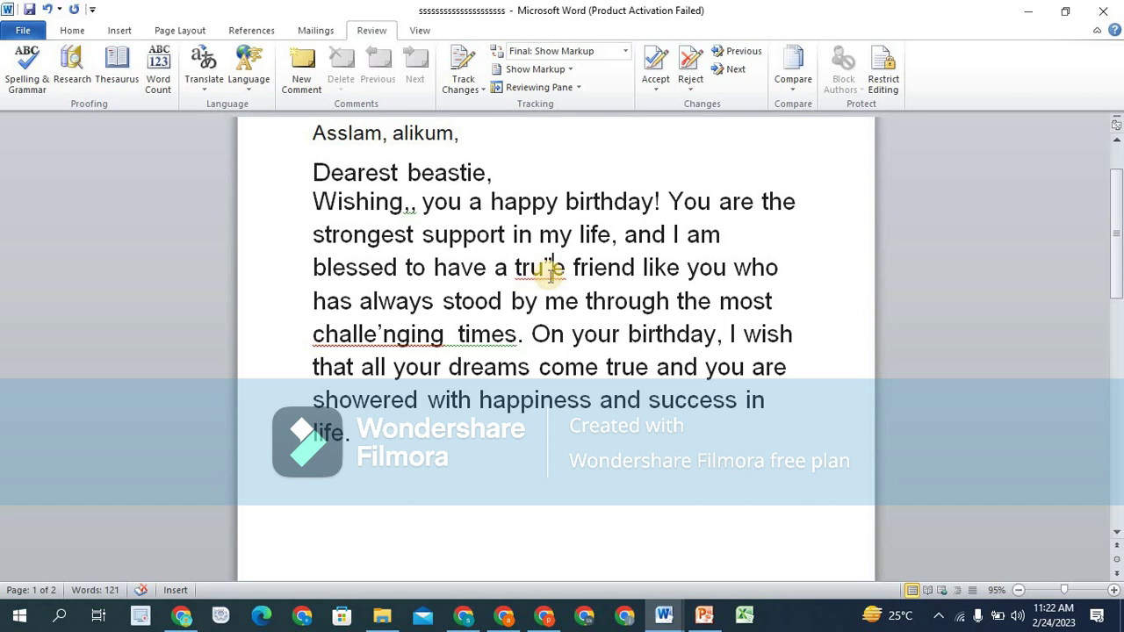
{"action": "right_click", "coordinate": [550, 275]}
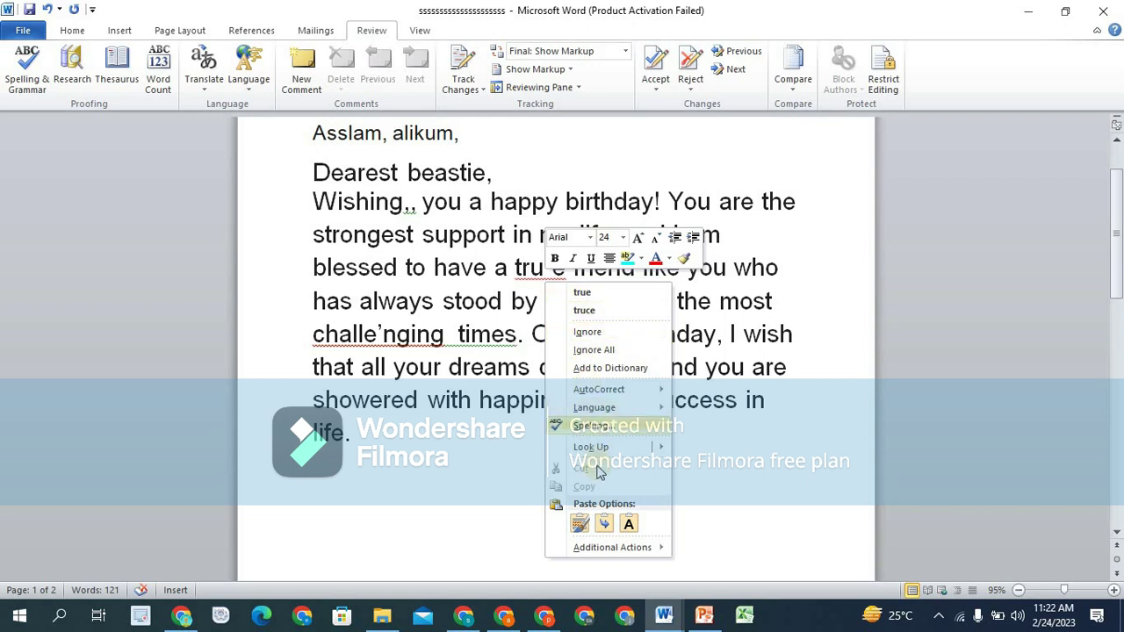
{"action": "left_click", "coordinate": [578, 295]}
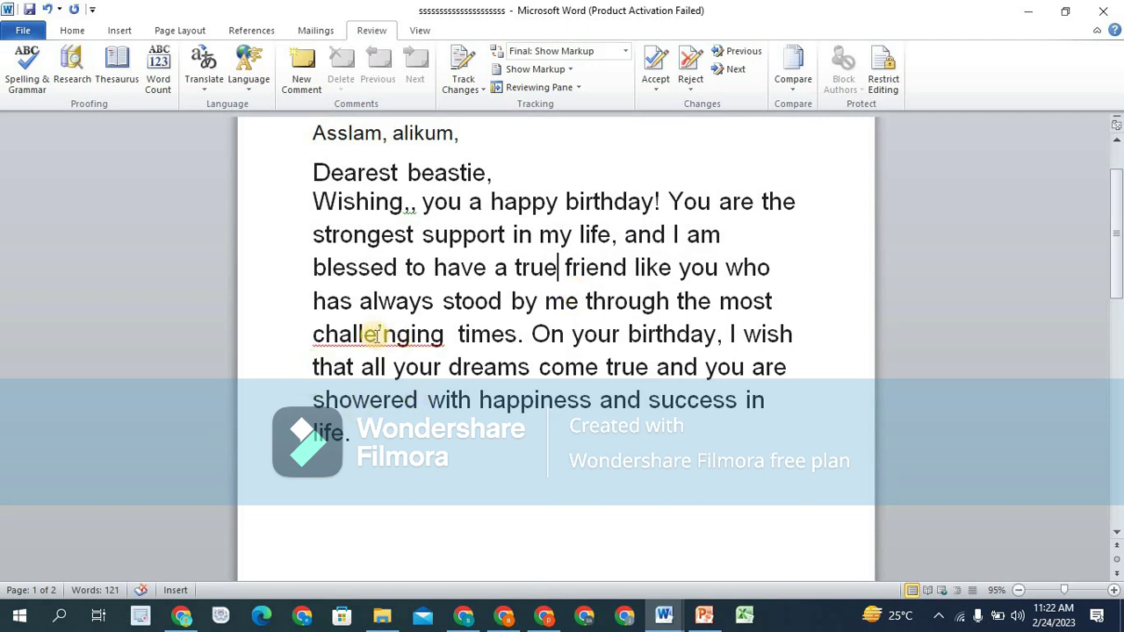
{"action": "right_click", "coordinate": [372, 335]}
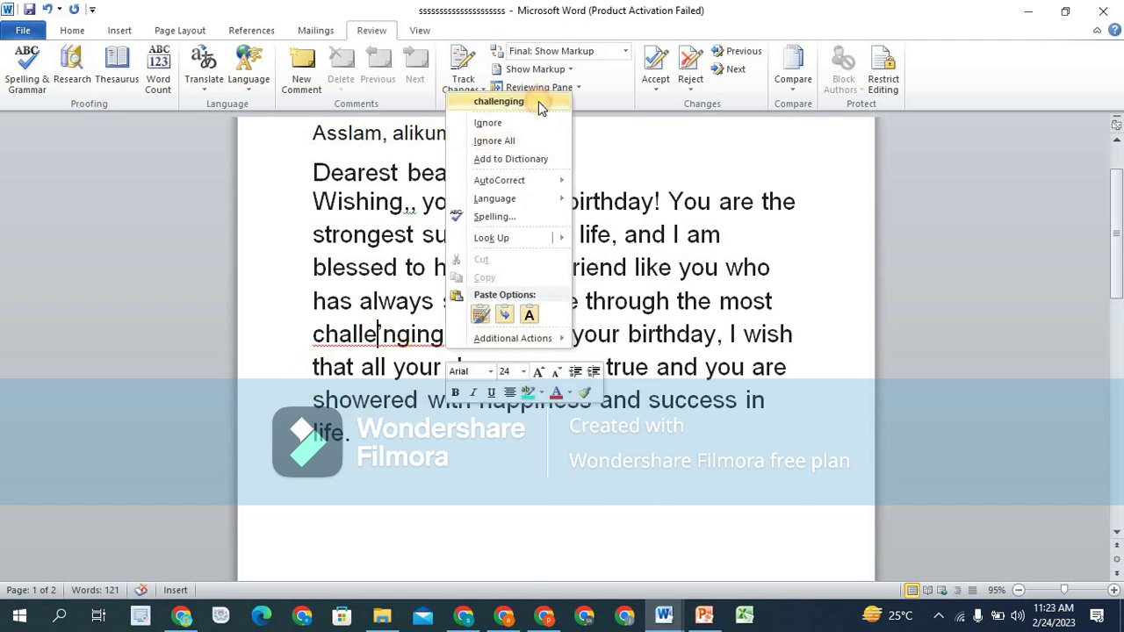
{"action": "left_click", "coordinate": [538, 101]}
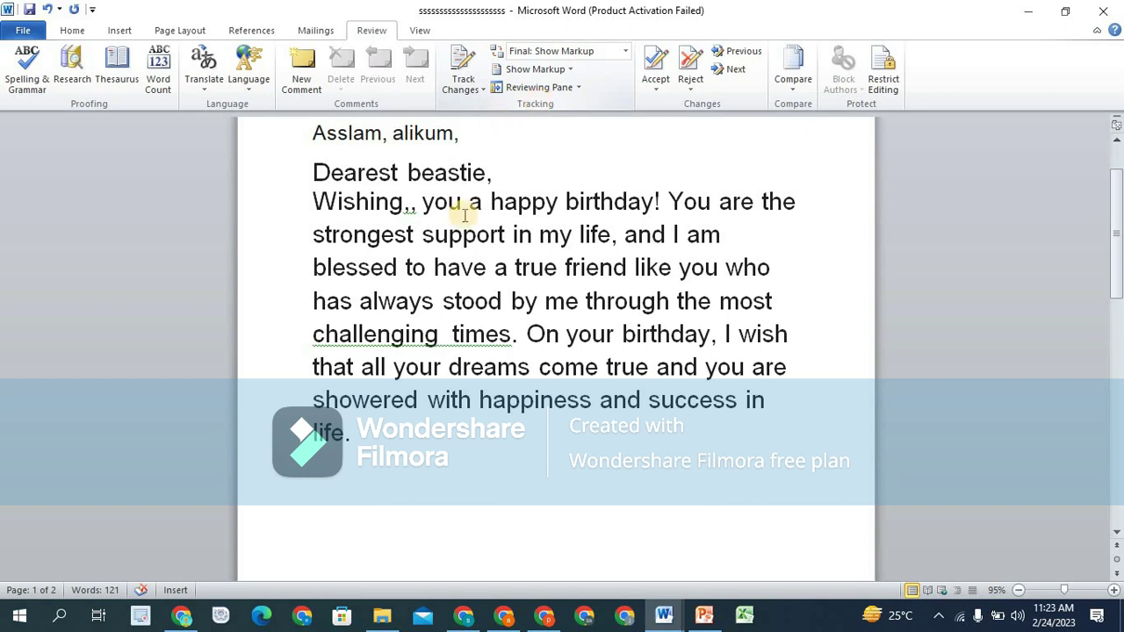
Apply the grammar suggestion "challenging times" to fix the spacing, and delete the extra comma after "Wishing"
{"action": "right_click", "coordinate": [449, 335]}
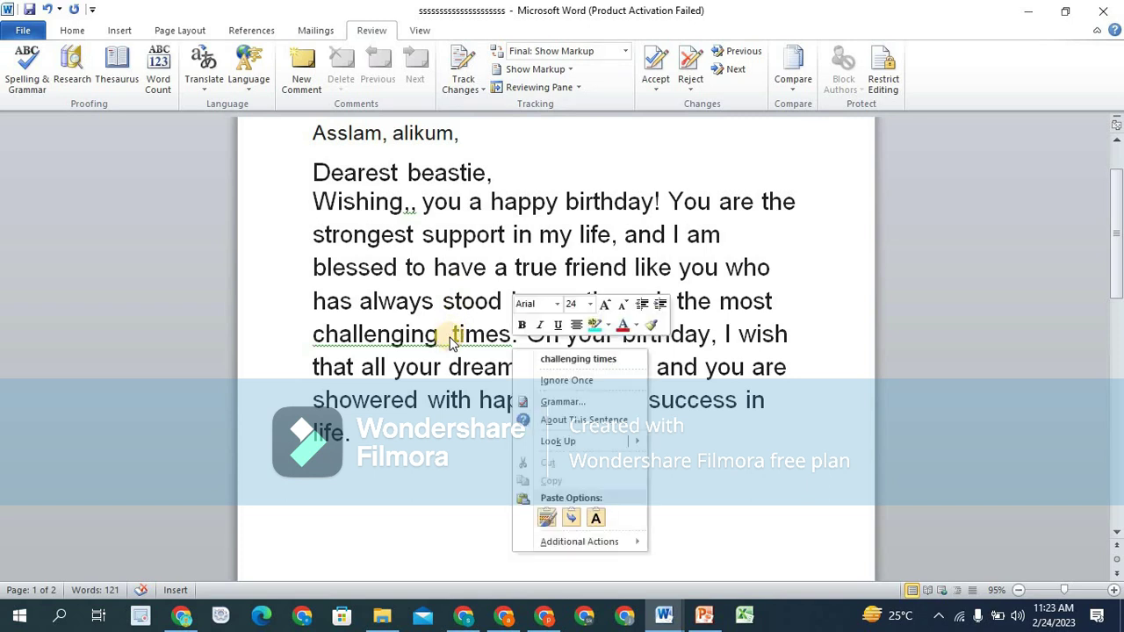
{"action": "left_click", "coordinate": [553, 360]}
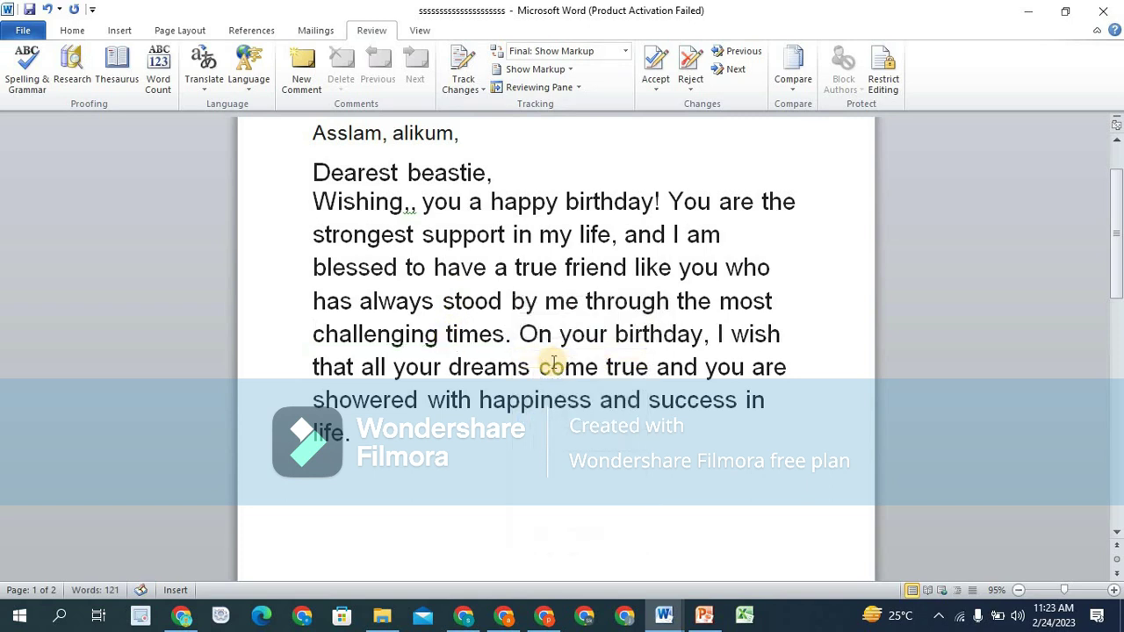
{"action": "left_click", "coordinate": [406, 208]}
{"action": "key", "text": "BackSpace"}
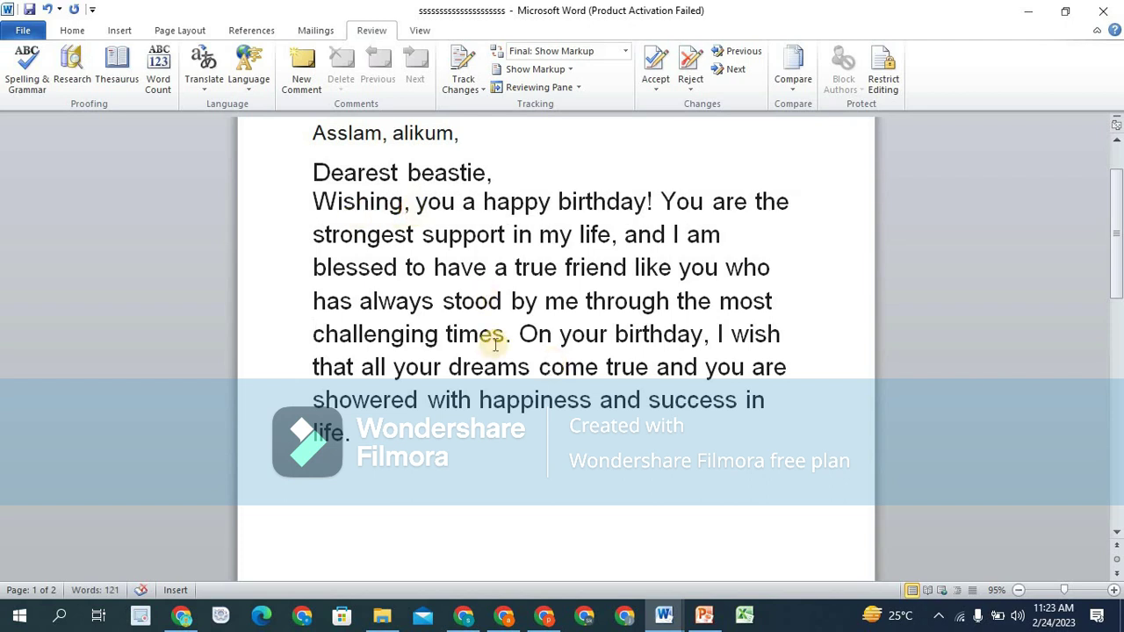
Replace the flagged phrase "you're loving" in the second-page paragraph with the grammar suggestion "you love"
{"action": "left_click", "coordinate": [537, 522]}
{"action": "key", "text": "Return"}
{"action": "key", "text": "Return"}
{"action": "key", "text": "Return"}
{"action": "key", "text": "Return"}
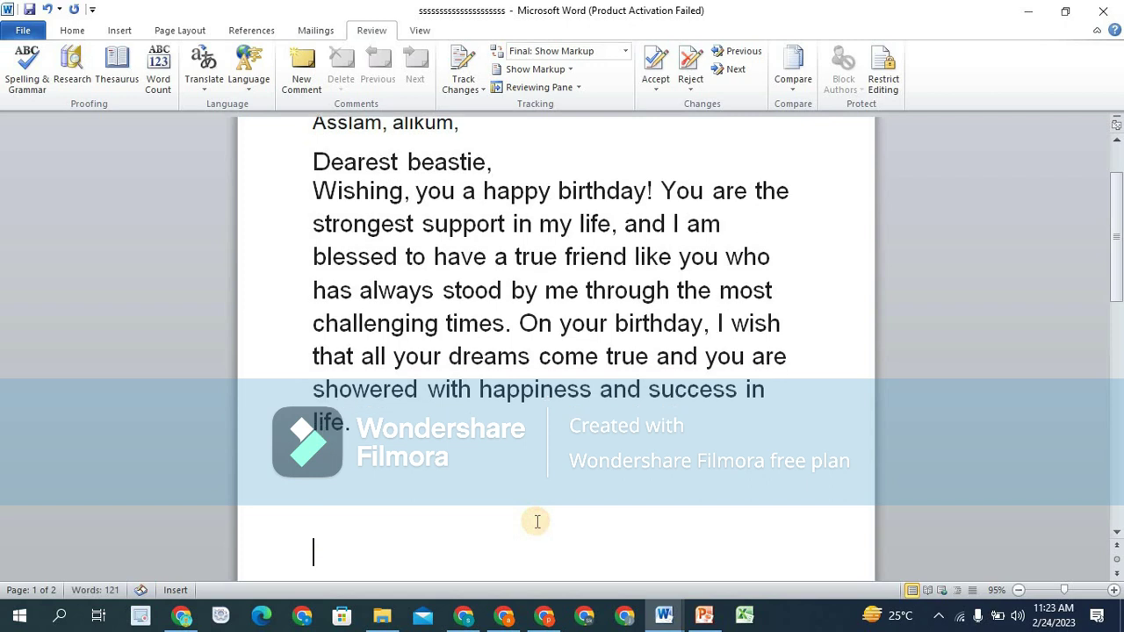
{"action": "type", "text": "\"Your friendship is one of the best gifts anyone can ever wish for. You're caring, you're loving, you're patient and understanding, and I am honored to be loved by you. Thanks for loving me just the way I am, but is the most importantly, thanks for not leaving me to my ruins. I love you so much, my best friend, forever."}
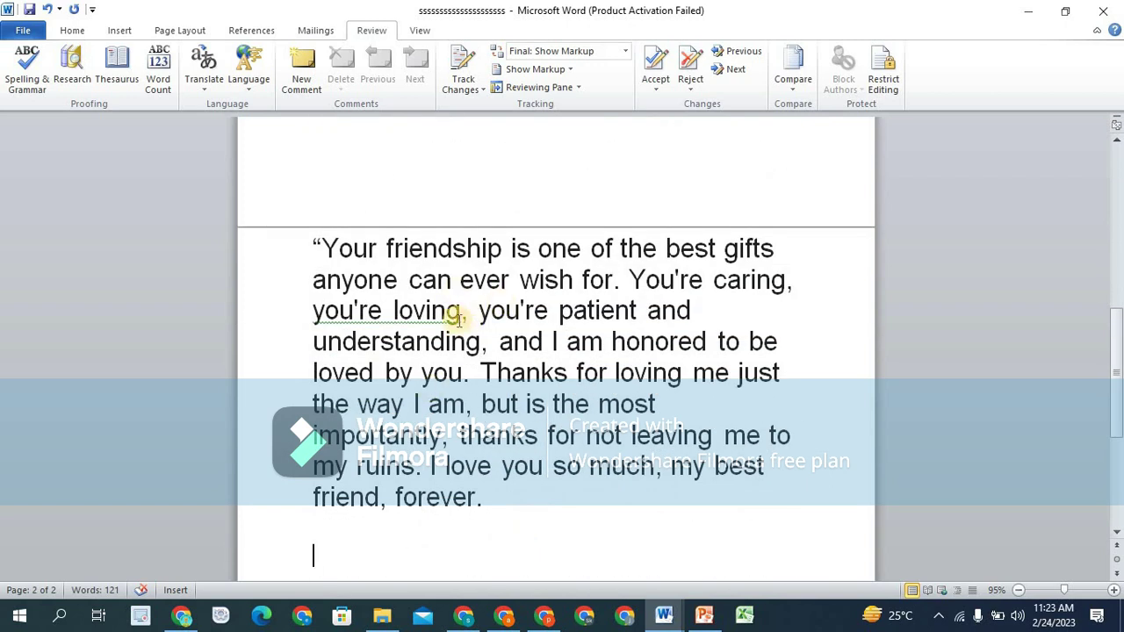
{"action": "right_click", "coordinate": [395, 322]}
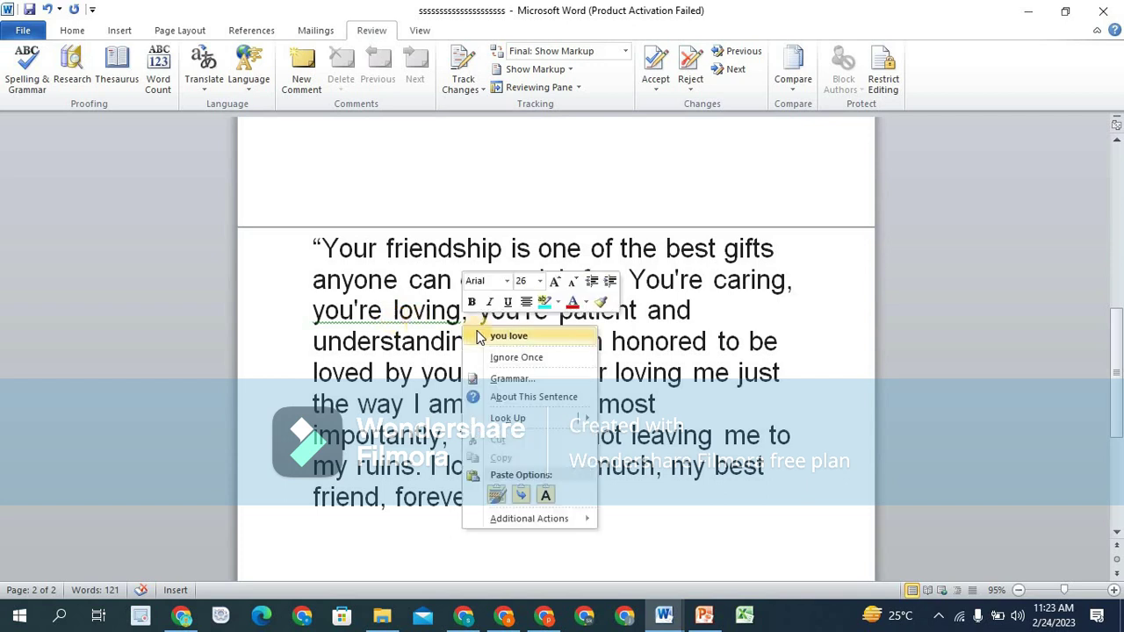
{"action": "left_click", "coordinate": [508, 336]}
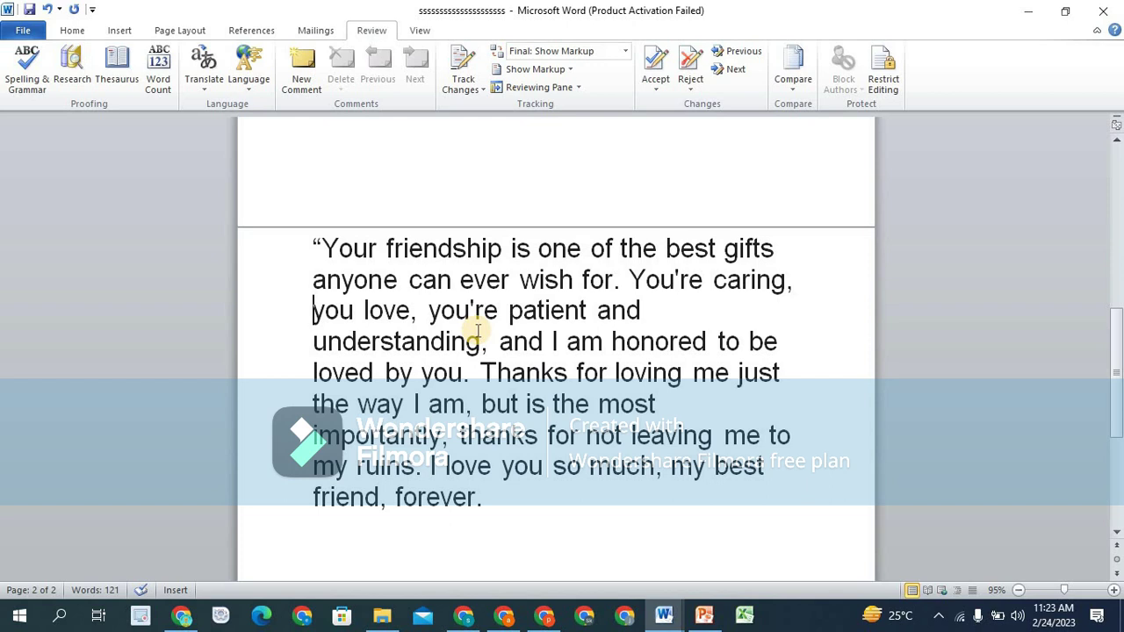
Look up synonyms for "anyone" and for "patient" from the second-page paragraph in the English (U.S.) thesaurus
{"action": "left_click", "coordinate": [74, 68]}
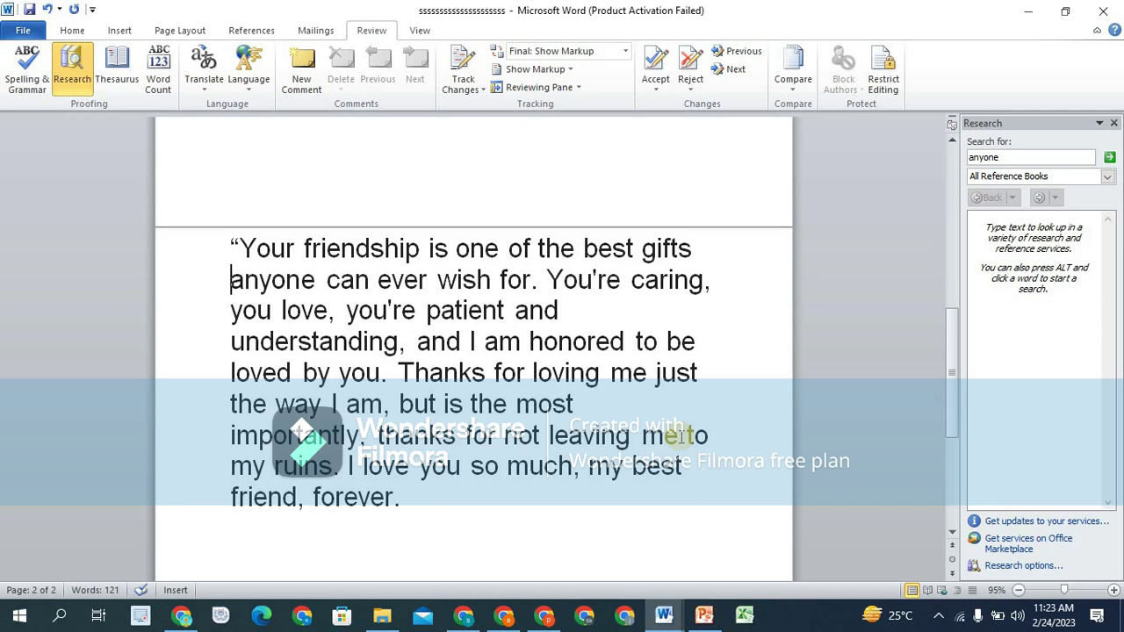
{"action": "left_click", "coordinate": [130, 75]}
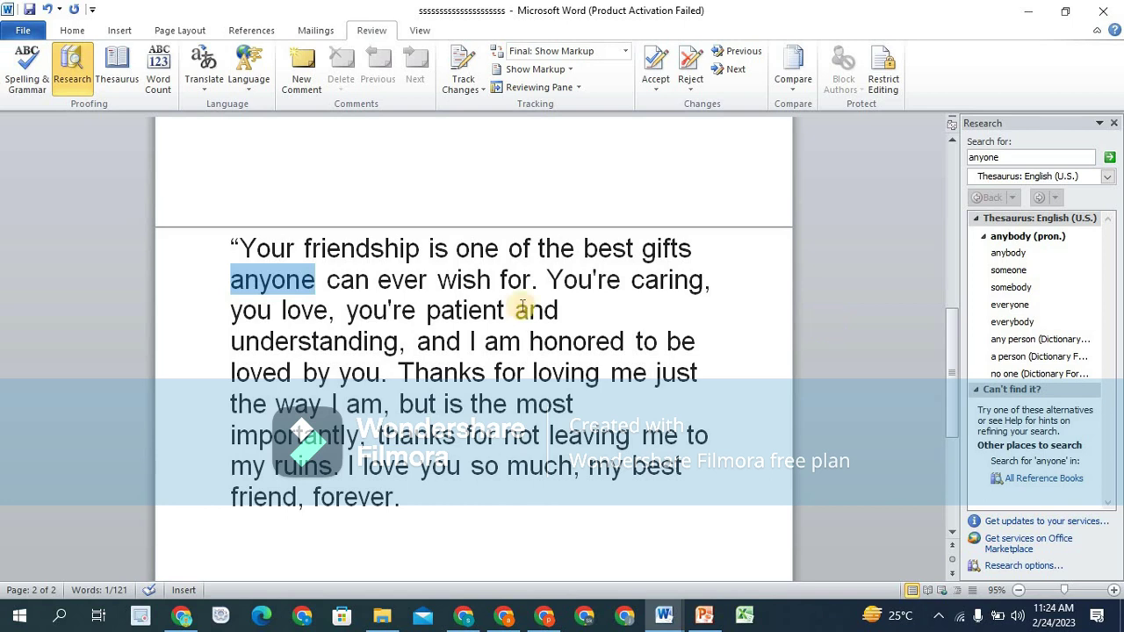
{"action": "left_click_drag", "start_coordinate": [425, 309], "coordinate": [504, 314]}
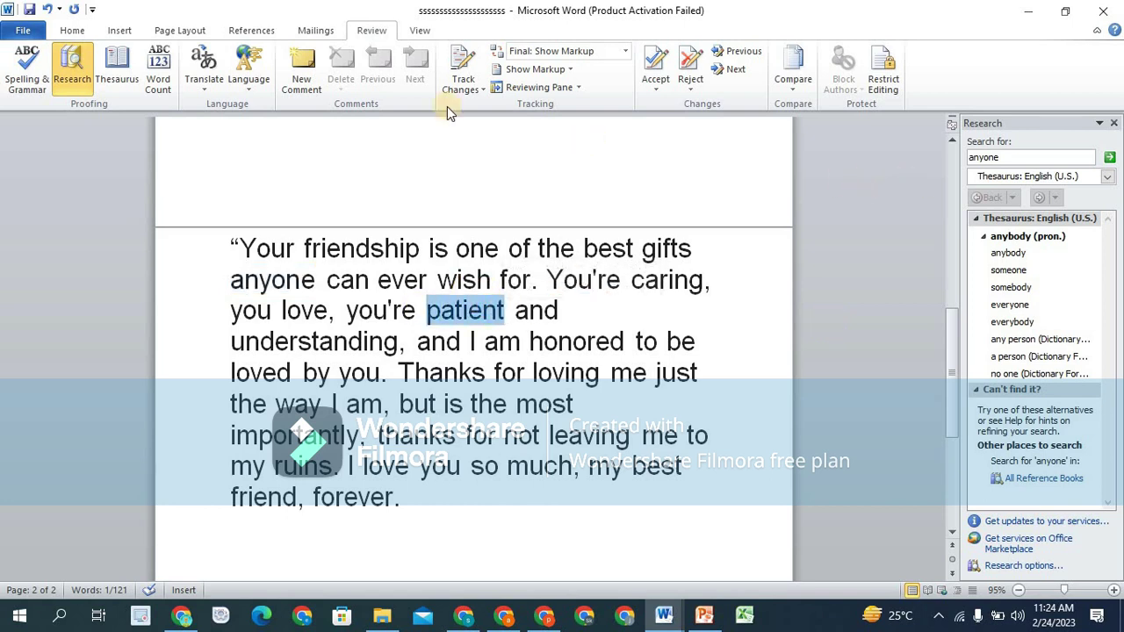
{"action": "left_click", "coordinate": [128, 59]}
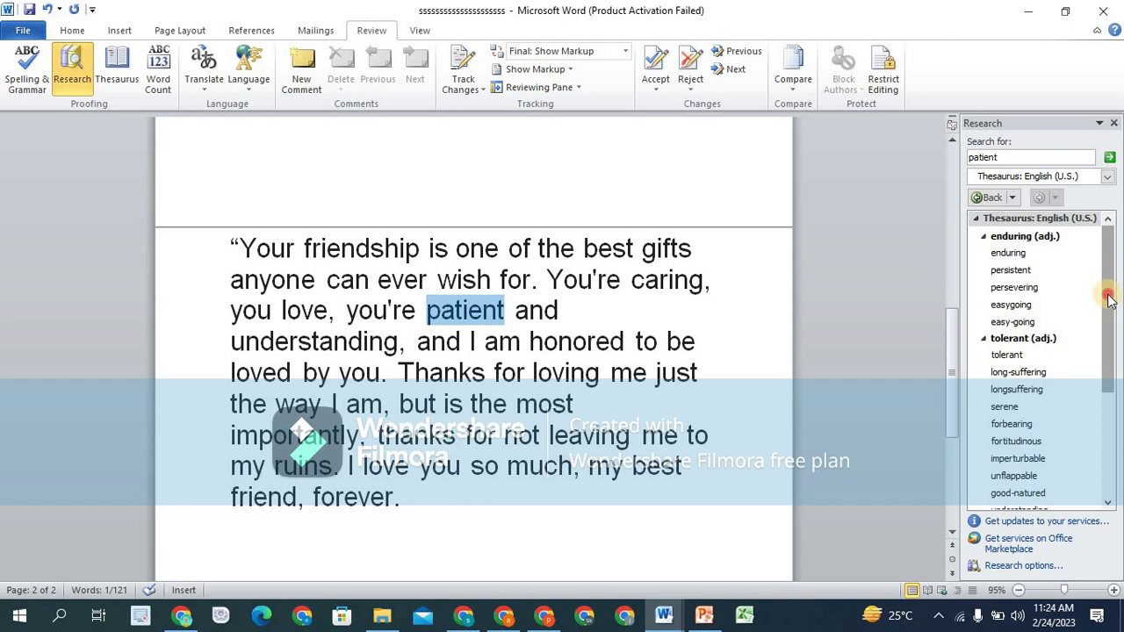
{"action": "left_click_drag", "start_coordinate": [1109, 299], "coordinate": [1104, 233]}
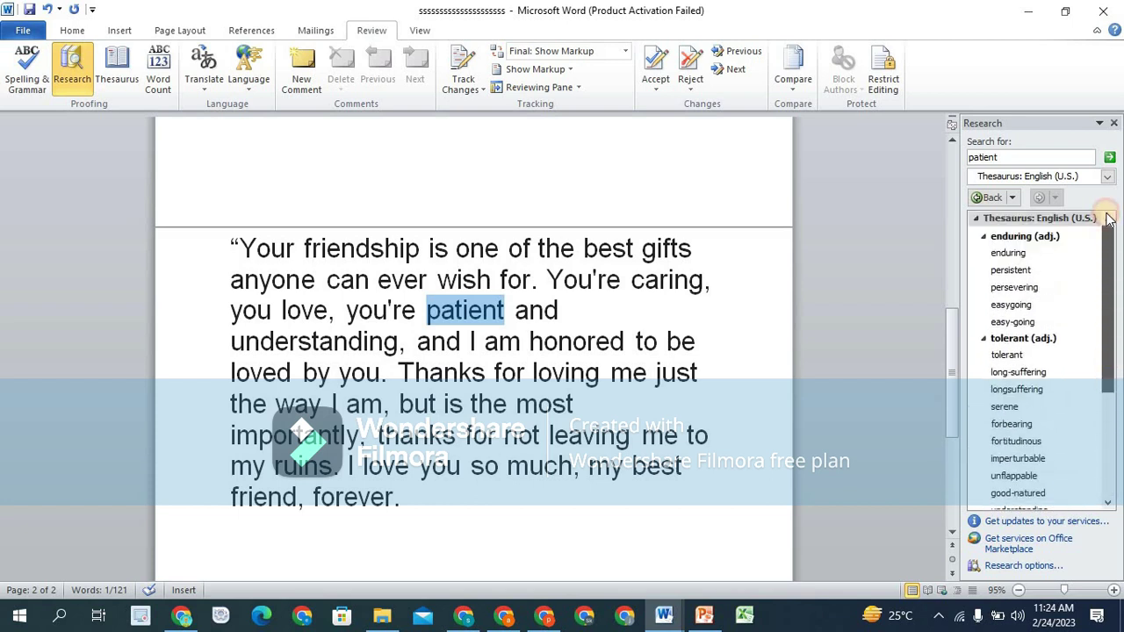
Look up synonyms for "honored" from the second-page paragraph in the English (U.S.) thesaurus
{"action": "left_click", "coordinate": [529, 341]}
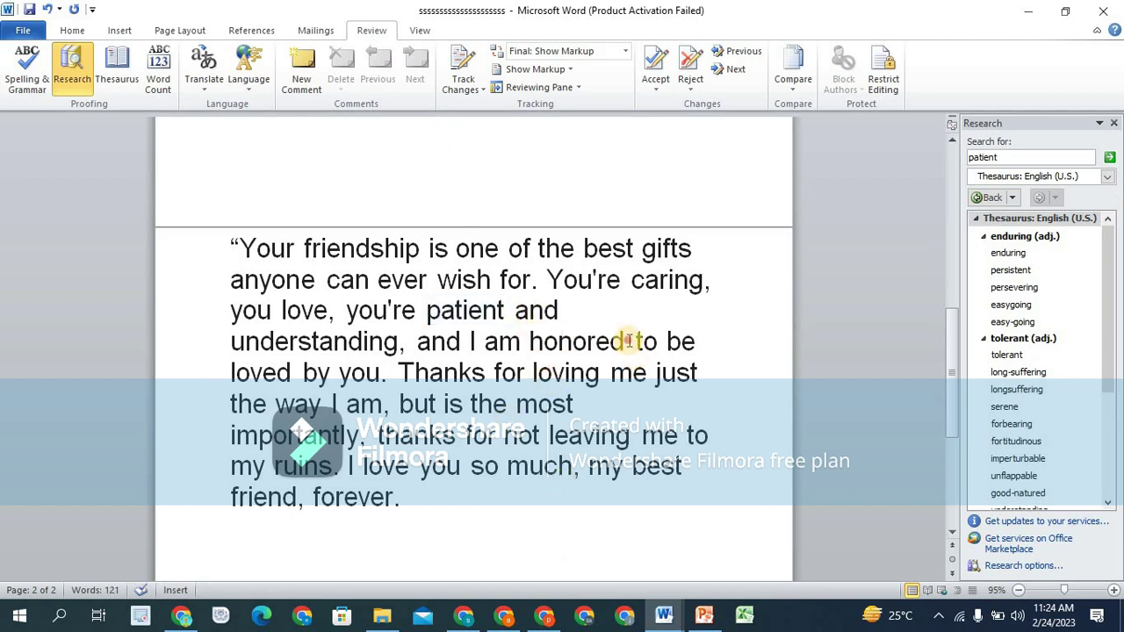
{"action": "left_click_drag", "start_coordinate": [628, 341], "coordinate": [528, 340]}
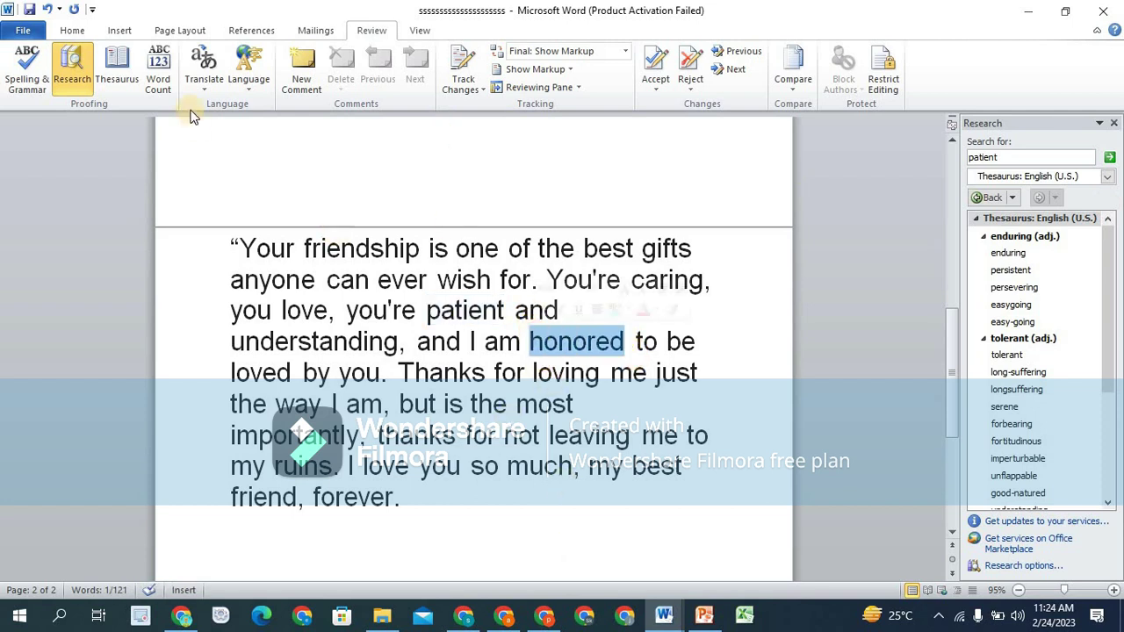
{"action": "left_click", "coordinate": [114, 63]}
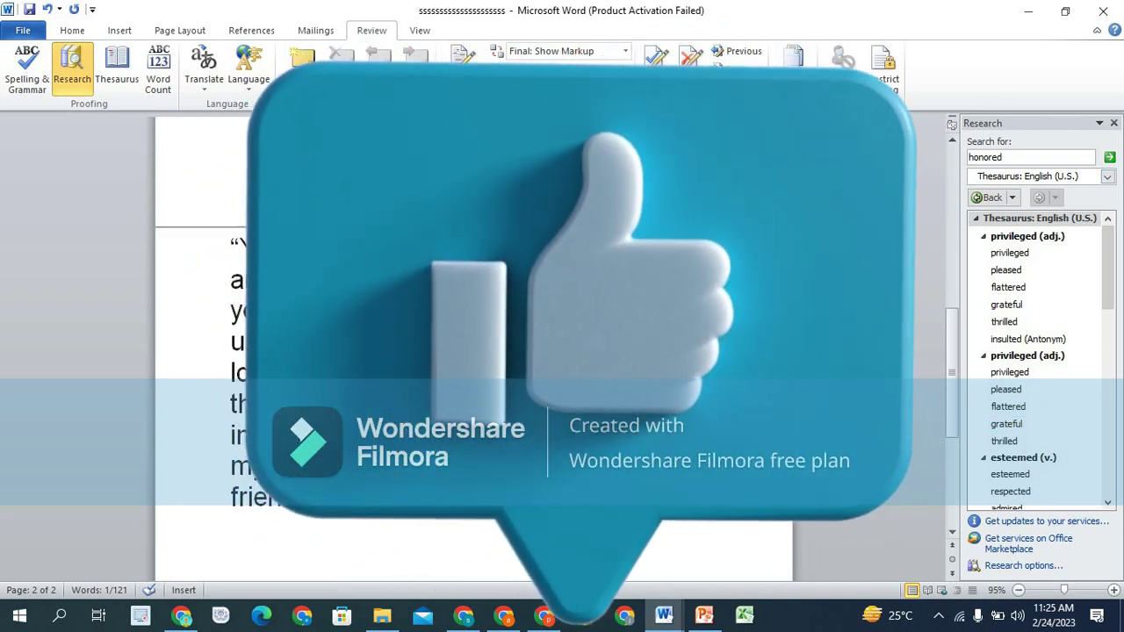
Check the word count statistics of the selected first-page letter text, and close the Research pane
{"action": "left_click_drag", "start_coordinate": [239, 155], "coordinate": [151, 55]}
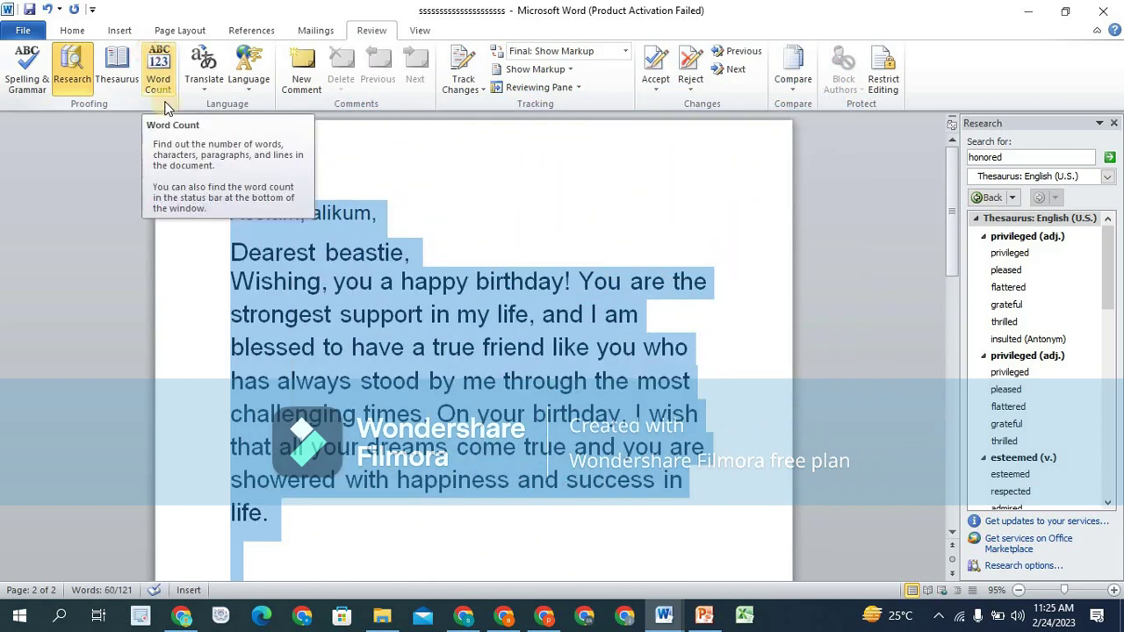
{"action": "left_click", "coordinate": [160, 94]}
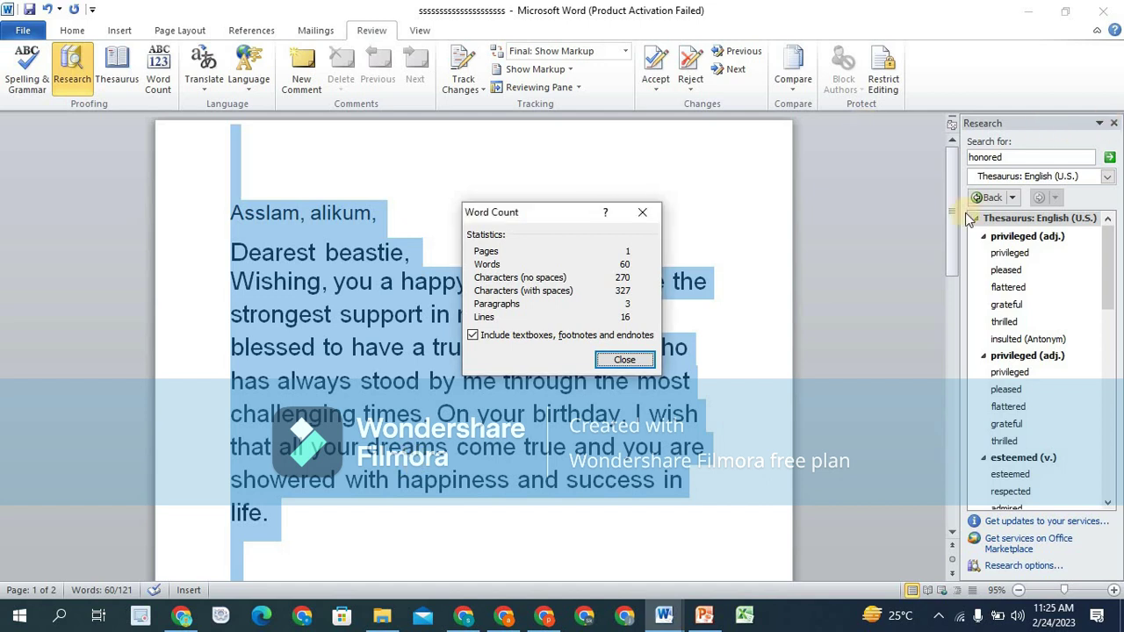
{"action": "left_click", "coordinate": [624, 359]}
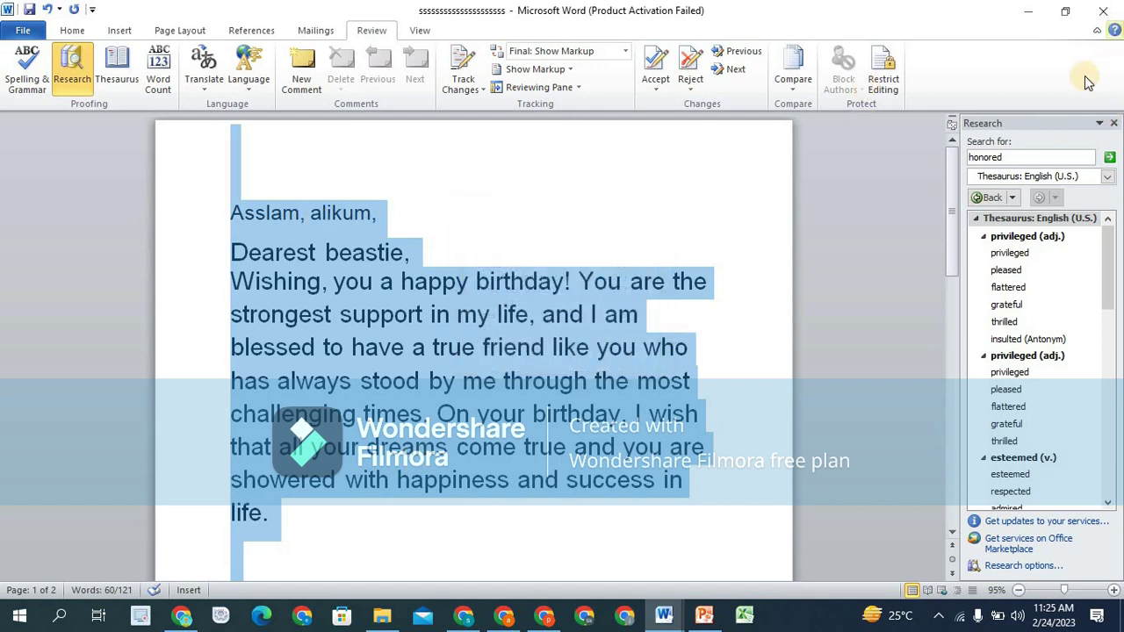
{"action": "left_click", "coordinate": [1115, 125]}
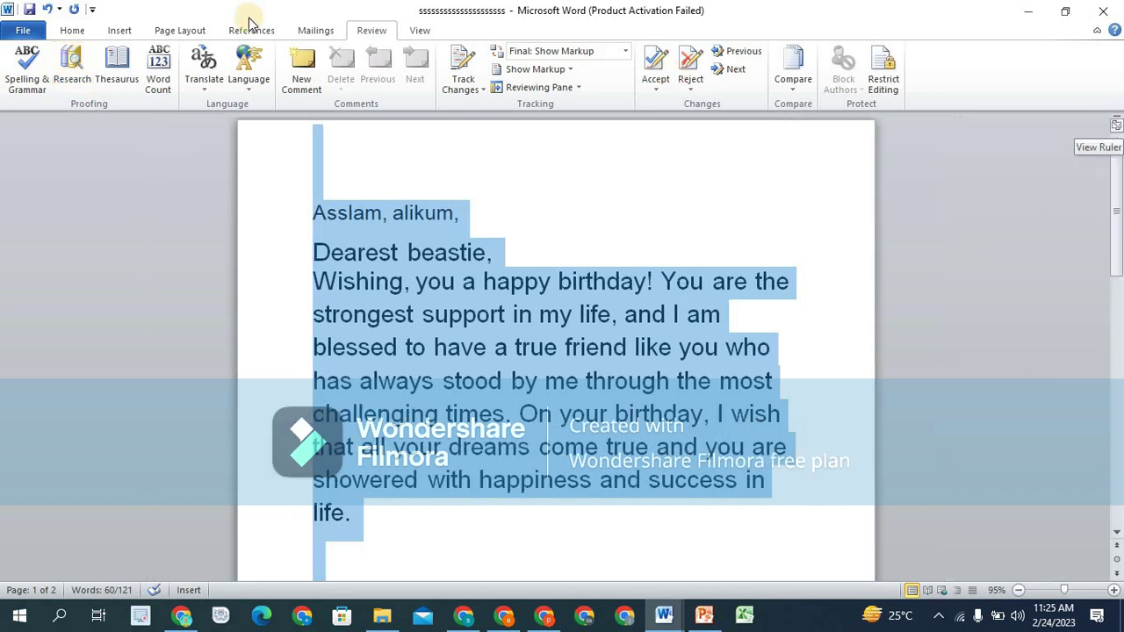
{"action": "left_click", "coordinate": [159, 84]}
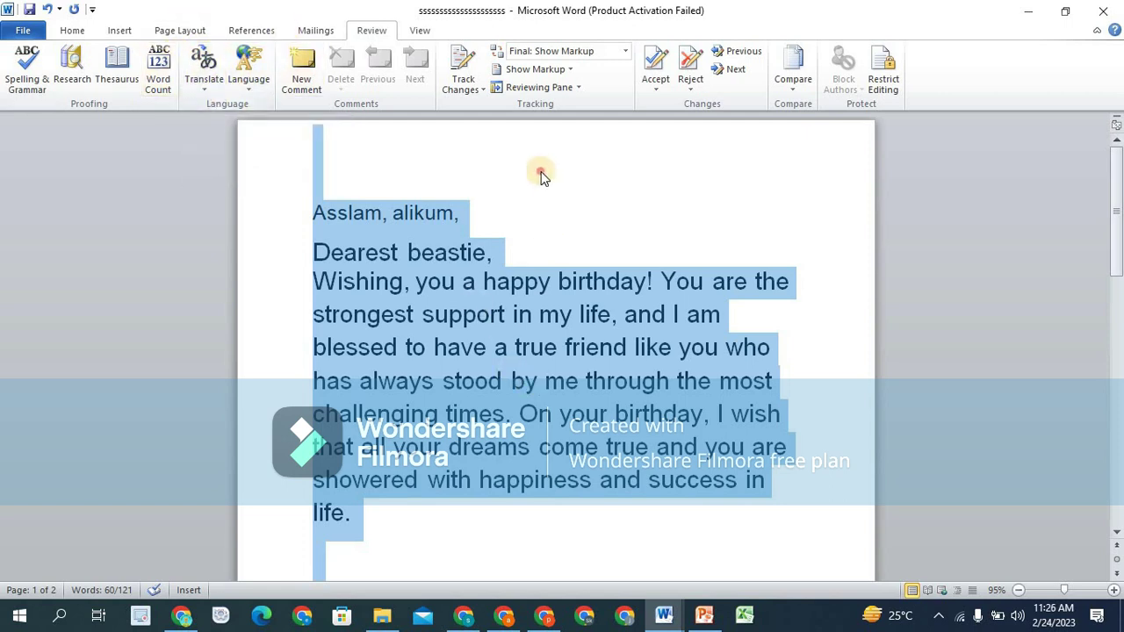
Translate the selected first-page letter text from English (U.S.) to Urdu, review the translation and close the Research pane
{"action": "left_click", "coordinate": [312, 201]}
{"action": "left_click_drag", "start_coordinate": [313, 205], "coordinate": [393, 511]}
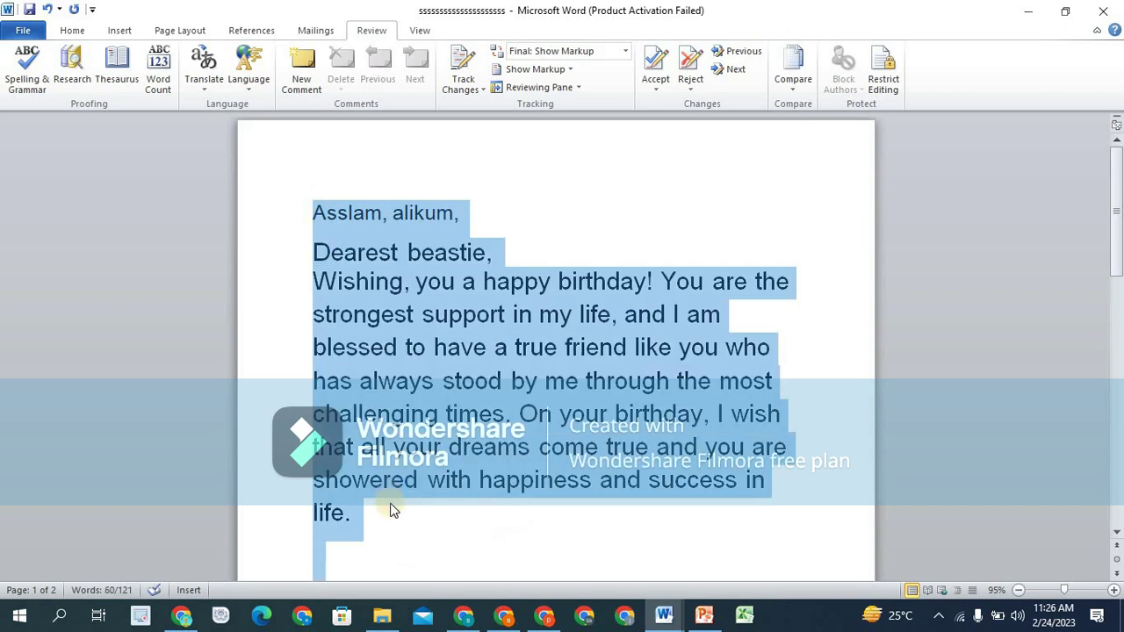
{"action": "left_click", "coordinate": [207, 79]}
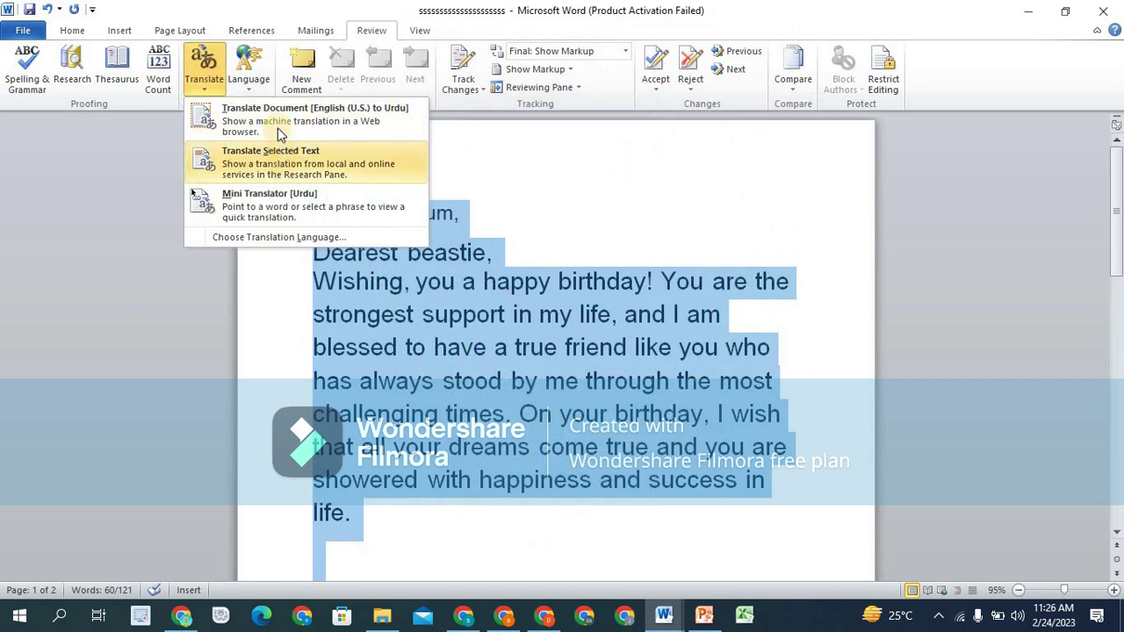
{"action": "left_click", "coordinate": [279, 176]}
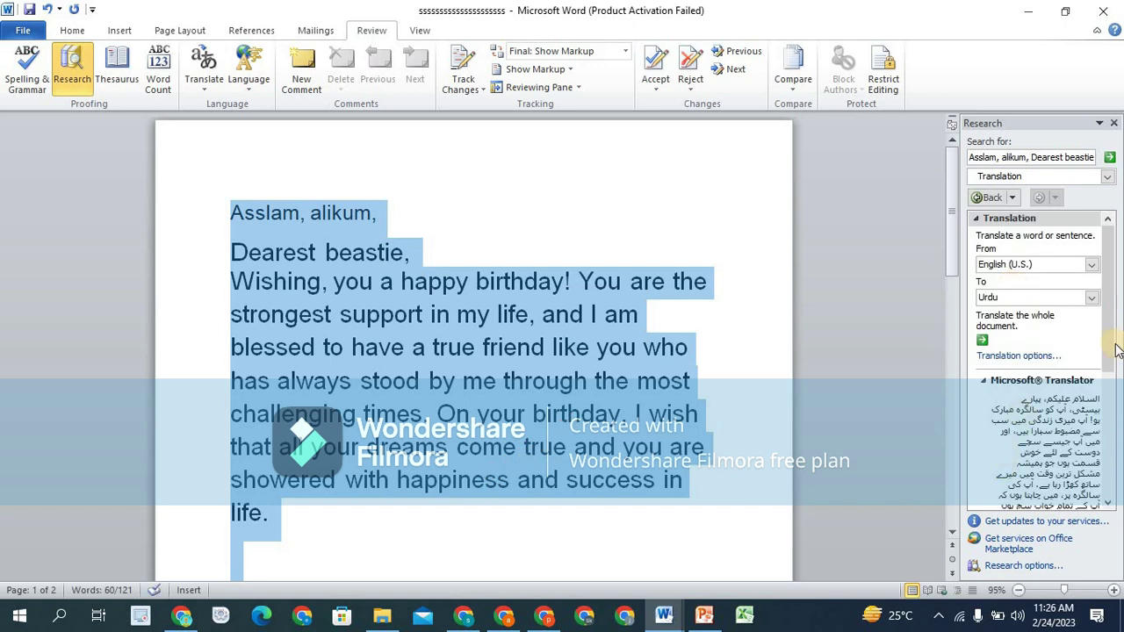
{"action": "left_click_drag", "start_coordinate": [1112, 348], "coordinate": [1105, 372]}
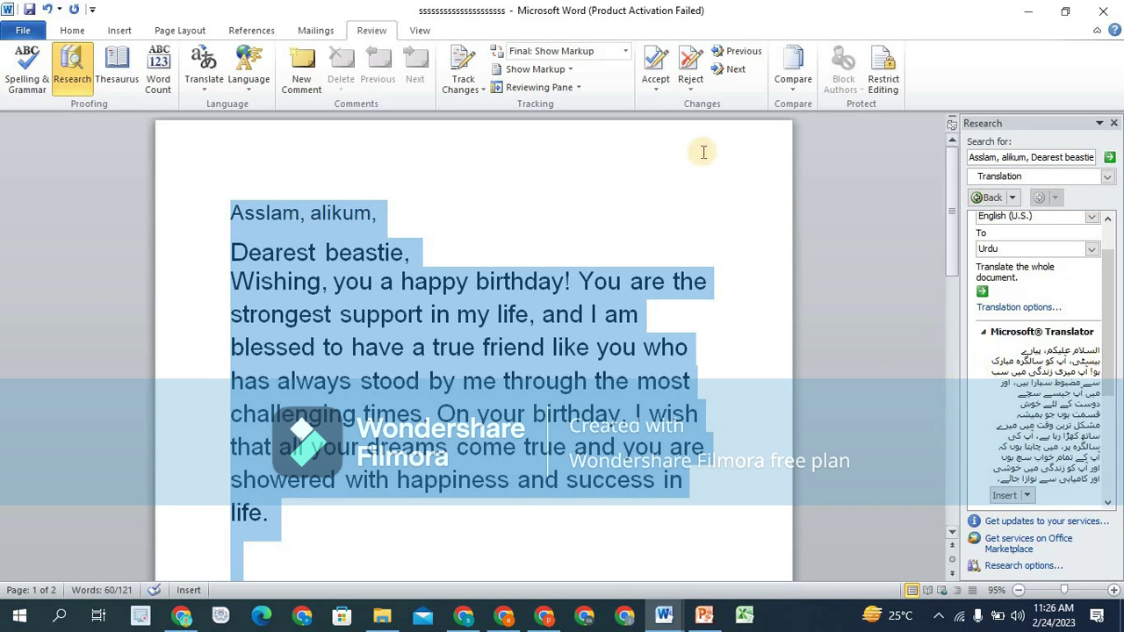
{"action": "left_click", "coordinate": [631, 255]}
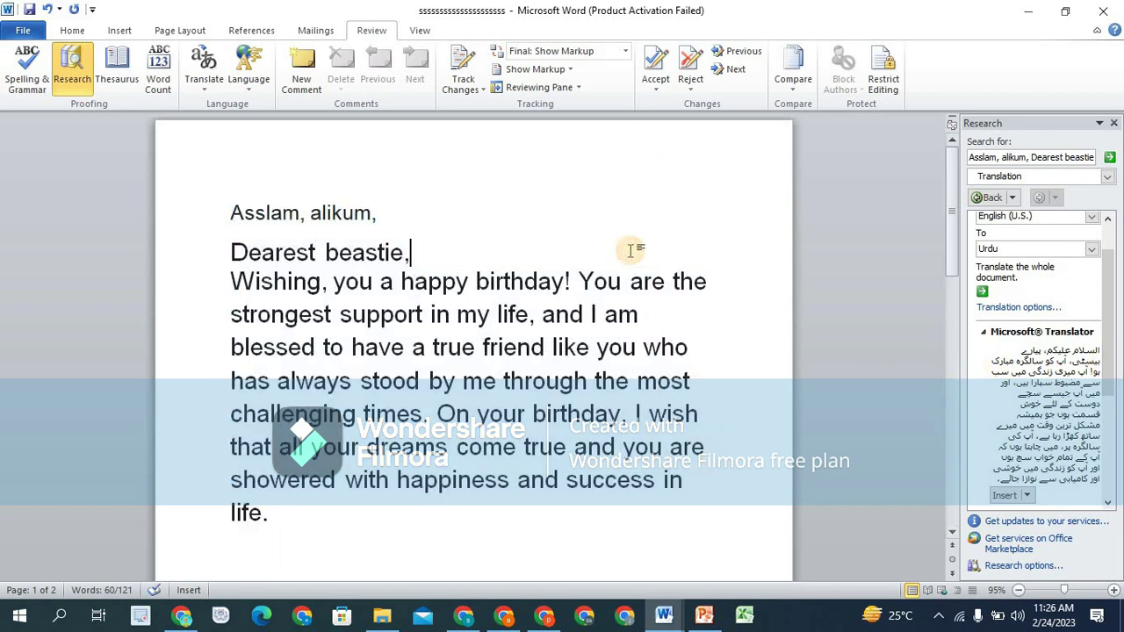
{"action": "left_click", "coordinate": [1112, 124]}
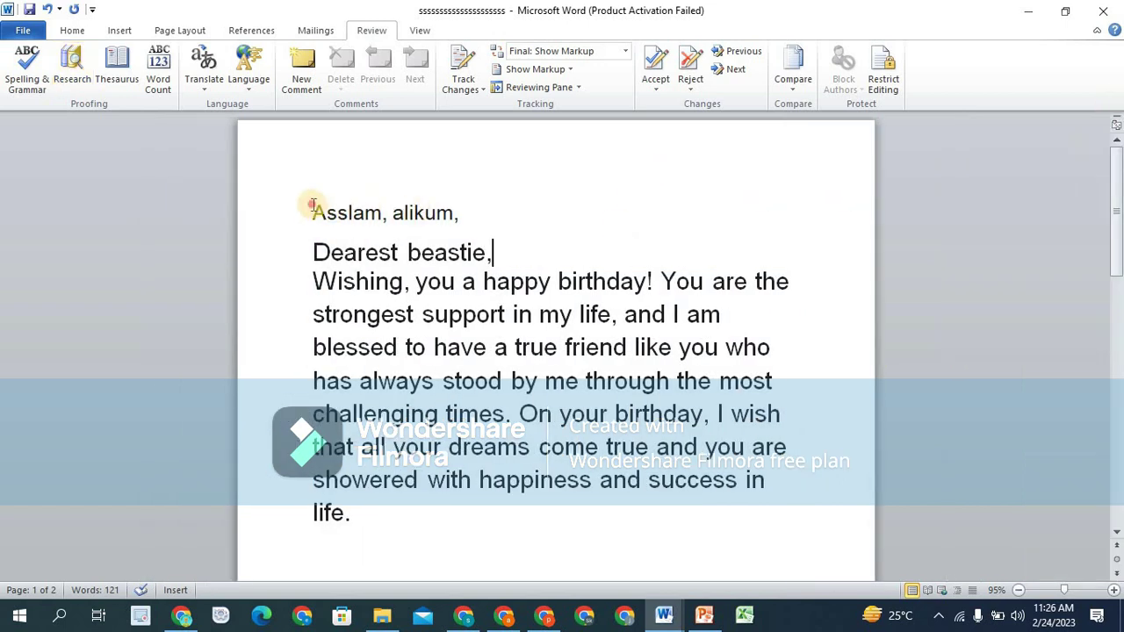
Send the whole document for machine translation from English (U.S.) to Urdu, and close the browser window that opens
{"action": "left_click_drag", "start_coordinate": [311, 206], "coordinate": [436, 537]}
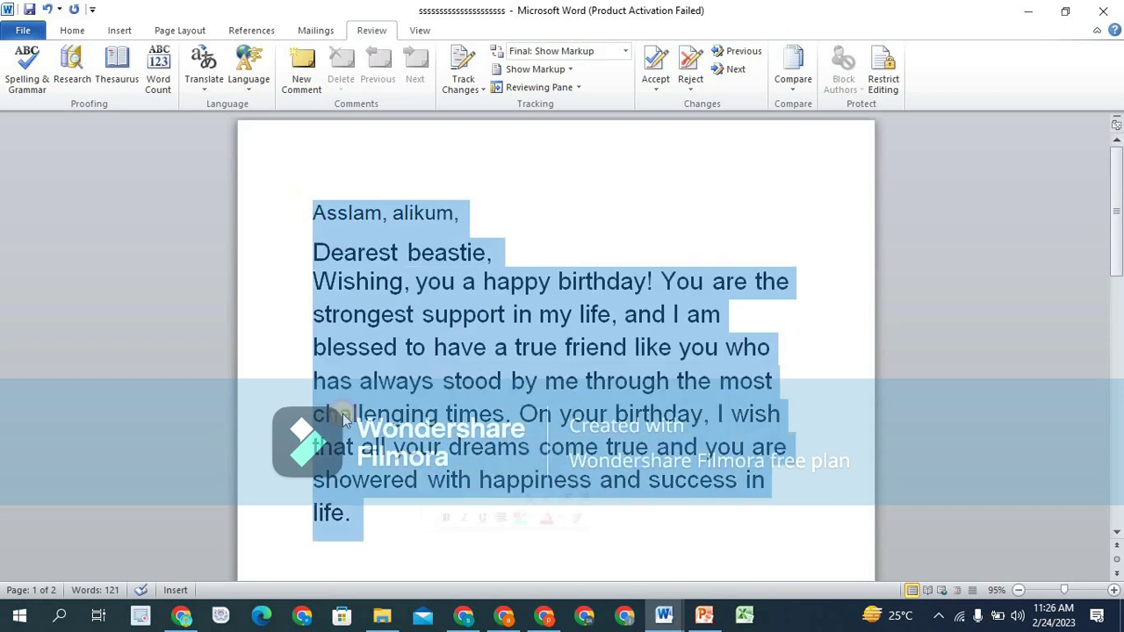
{"action": "left_click", "coordinate": [201, 74]}
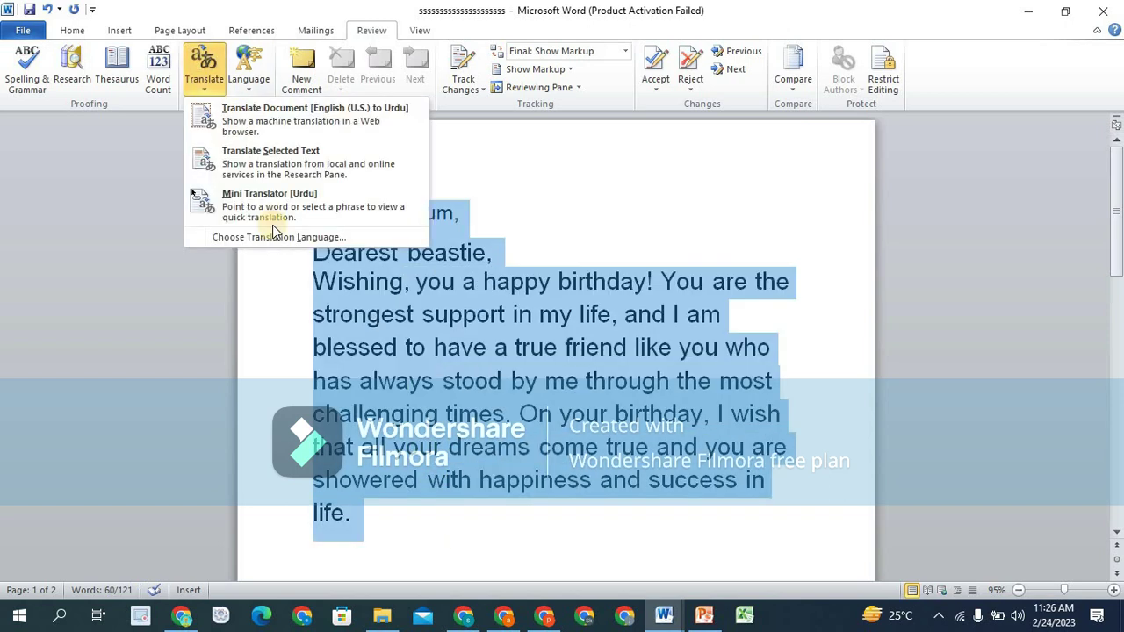
{"action": "left_click", "coordinate": [266, 128]}
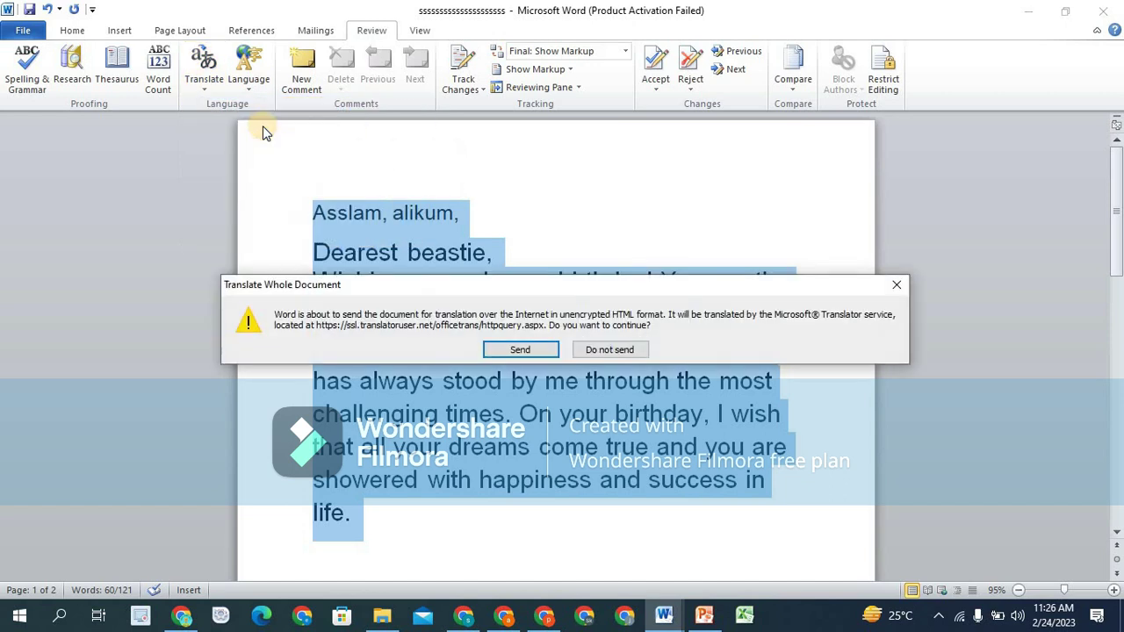
{"action": "left_click", "coordinate": [519, 350]}
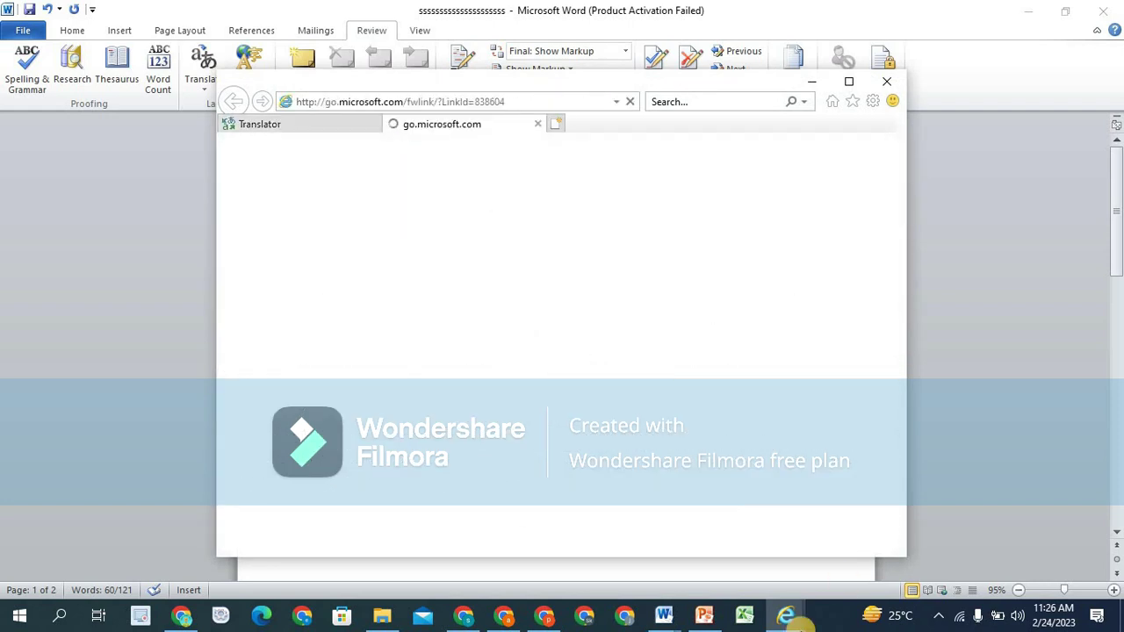
{"action": "mouse_move", "coordinate": [801, 625]}
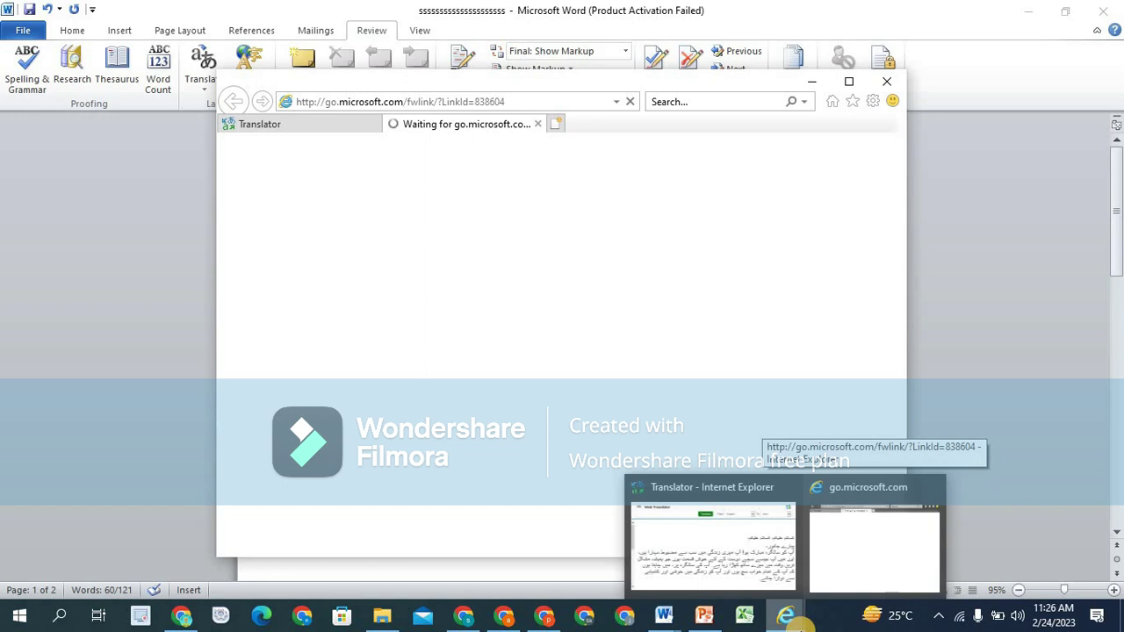
{"action": "left_click", "coordinate": [887, 81]}
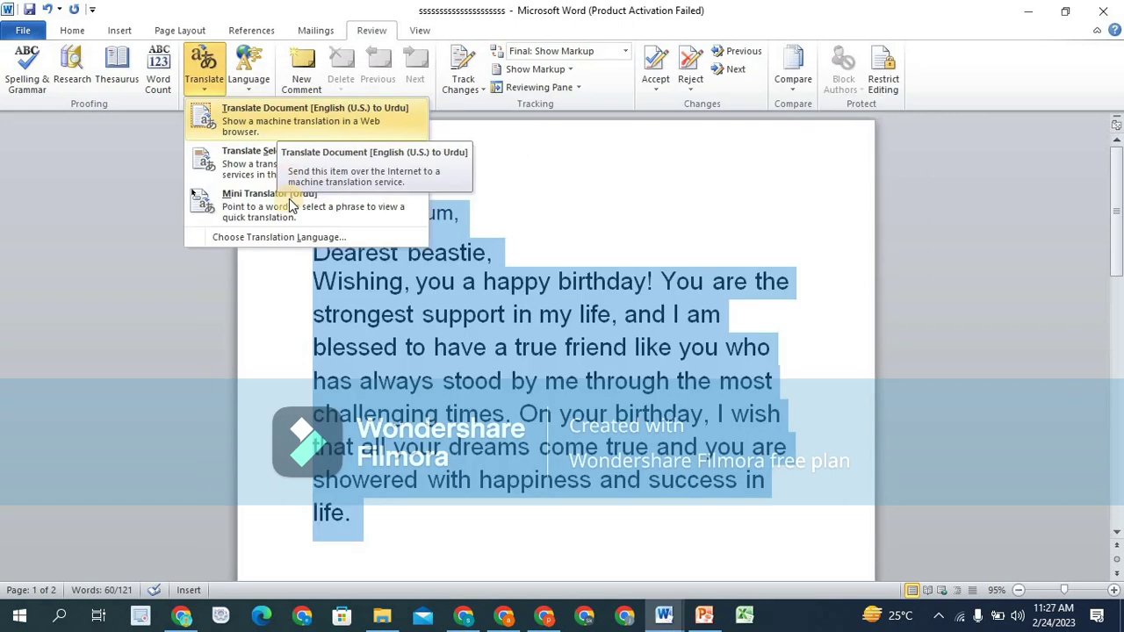
Enable the Urdu Mini Translator, switch it off and on again, and preview its translation of the selected letter text
{"action": "left_click", "coordinate": [289, 197]}
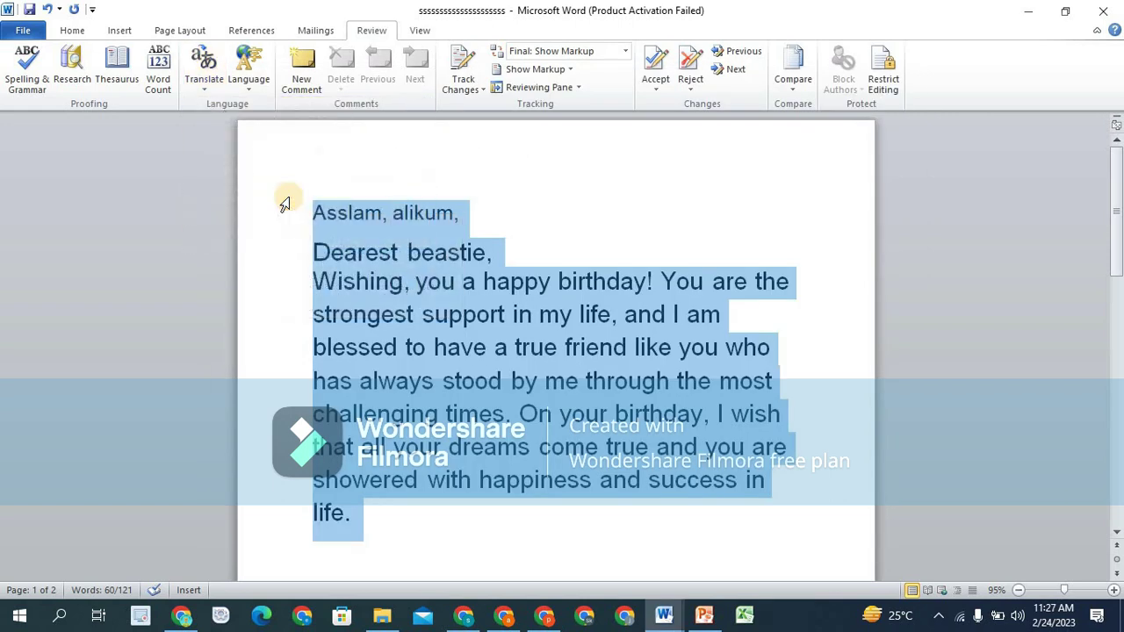
{"action": "mouse_move", "coordinate": [547, 327]}
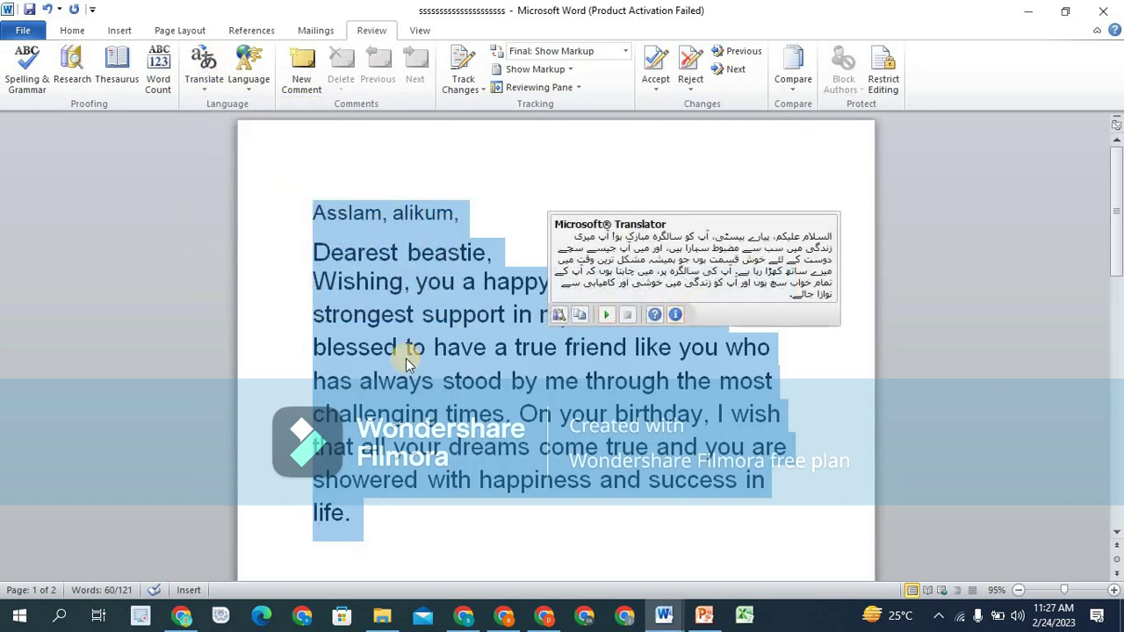
{"action": "left_click", "coordinate": [204, 66]}
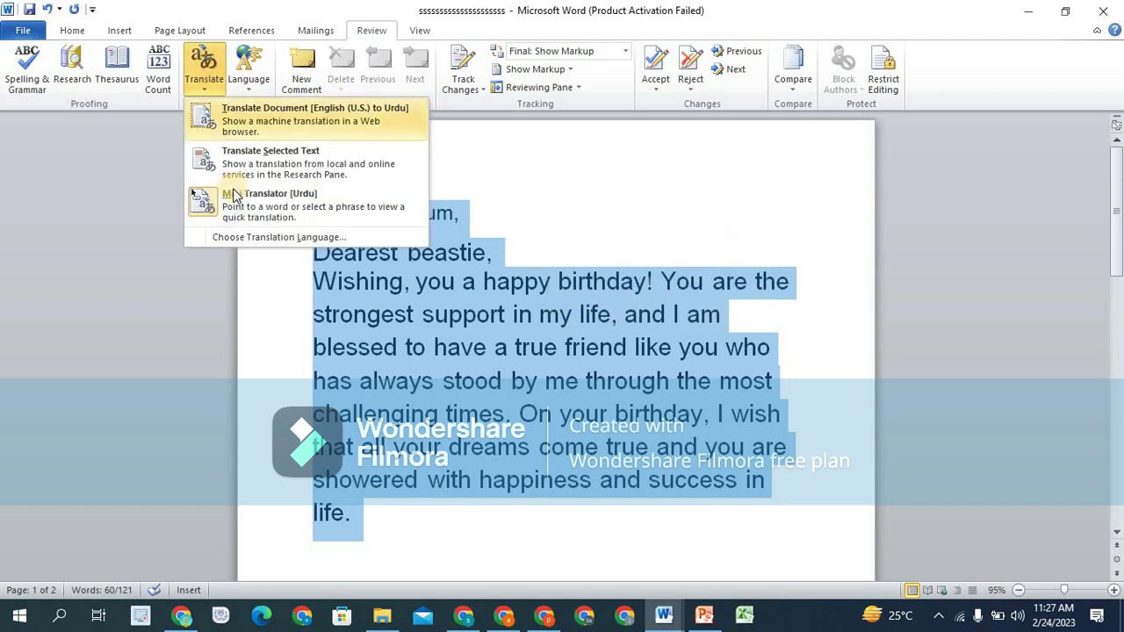
{"action": "left_click", "coordinate": [235, 211]}
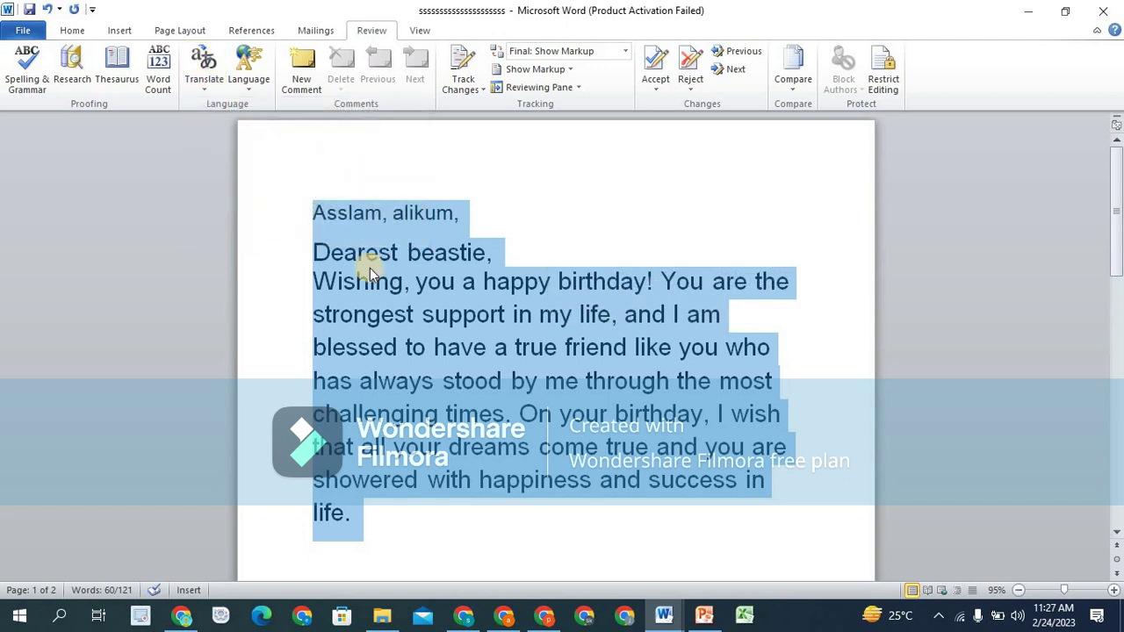
{"action": "left_click", "coordinate": [203, 70]}
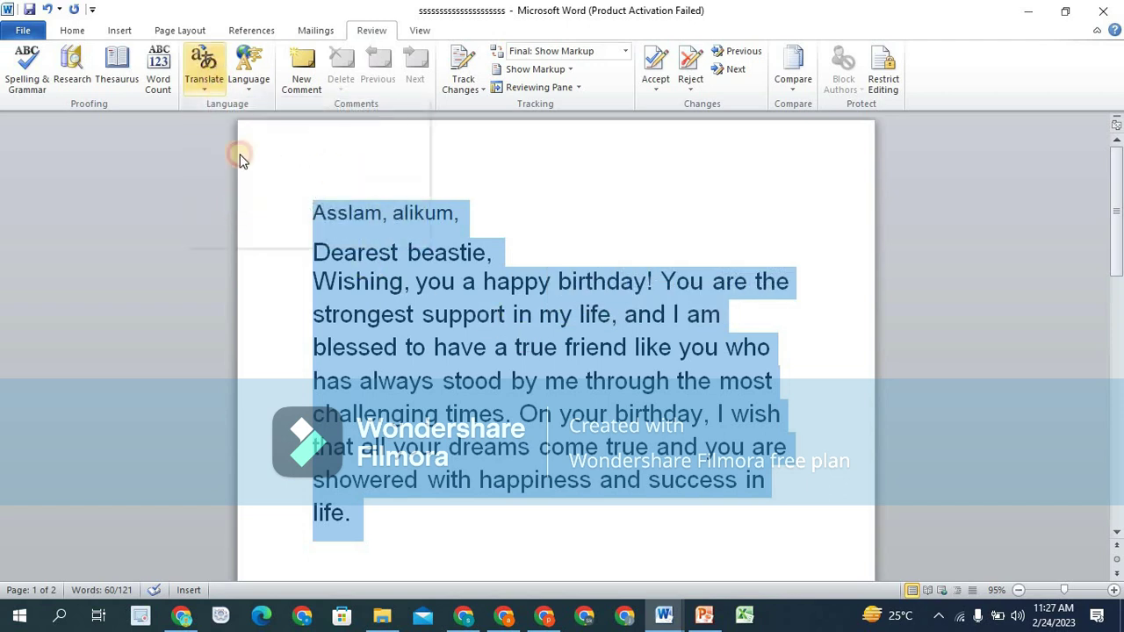
{"action": "left_click", "coordinate": [575, 334]}
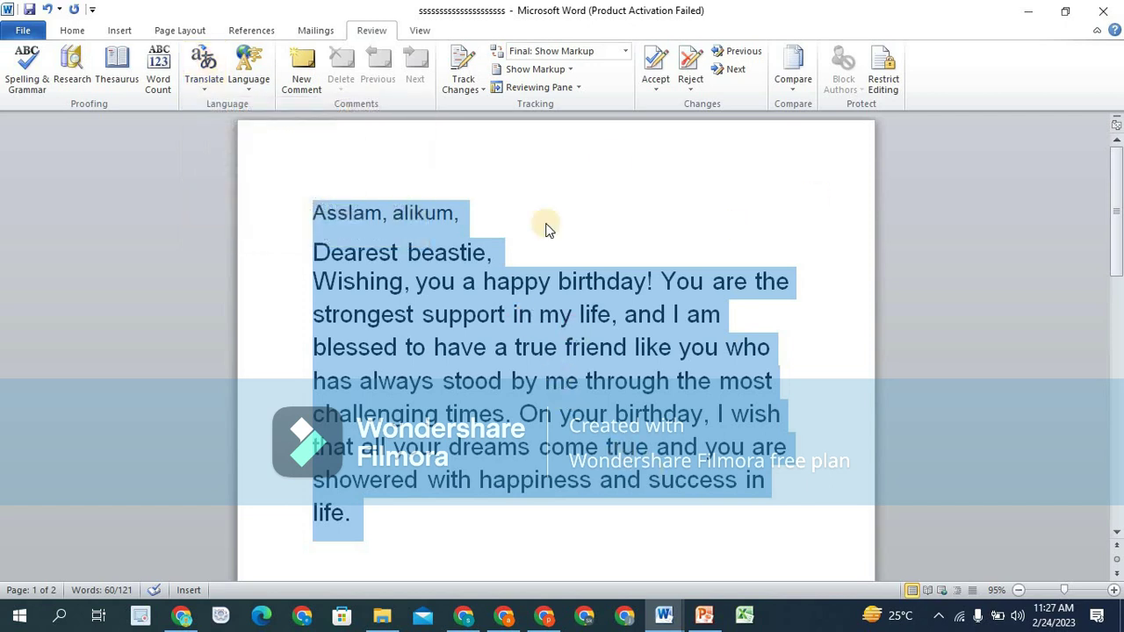
{"action": "mouse_move", "coordinate": [597, 342]}
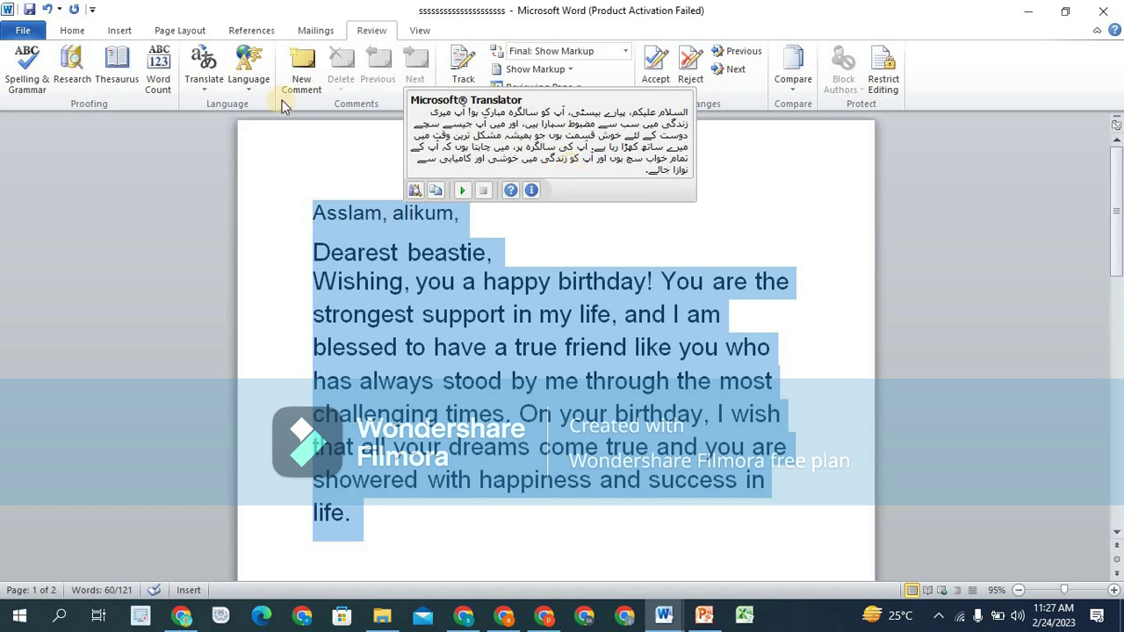
Browse the available proofing languages for the selected letter text, and leave the language settings without applying a change
{"action": "left_click", "coordinate": [251, 86]}
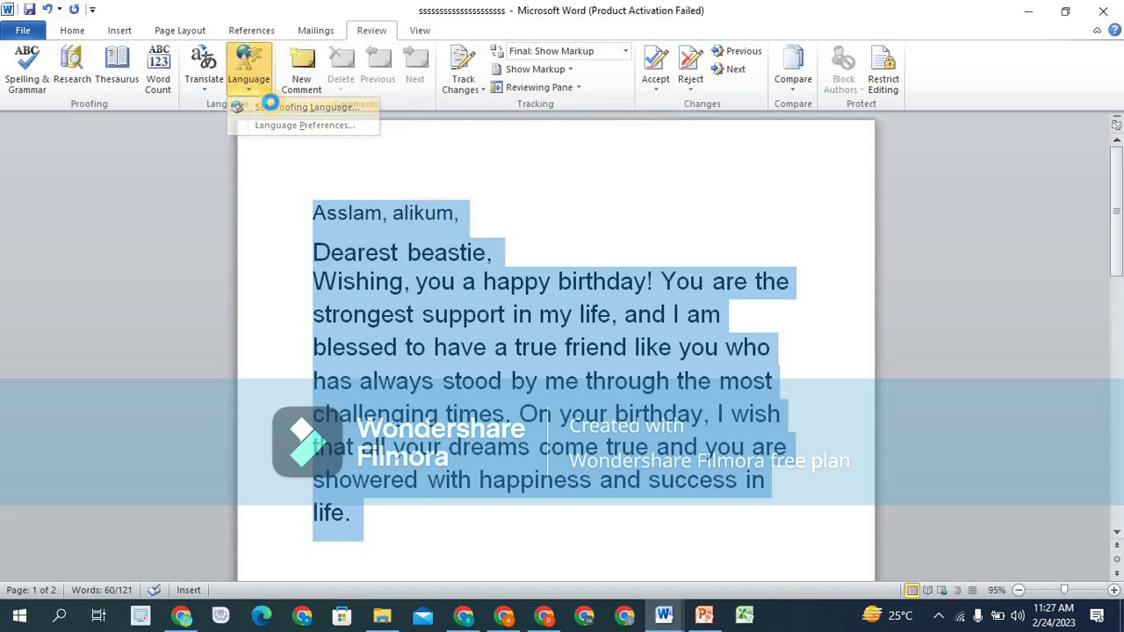
{"action": "left_click", "coordinate": [272, 106]}
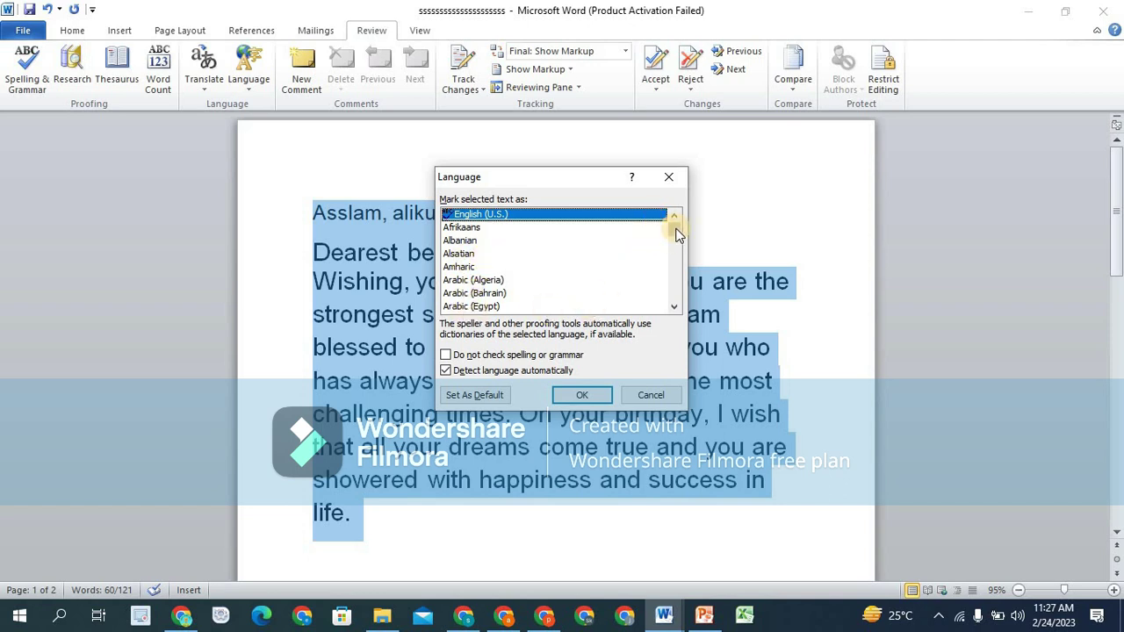
{"action": "left_click_drag", "start_coordinate": [676, 233], "coordinate": [676, 248]}
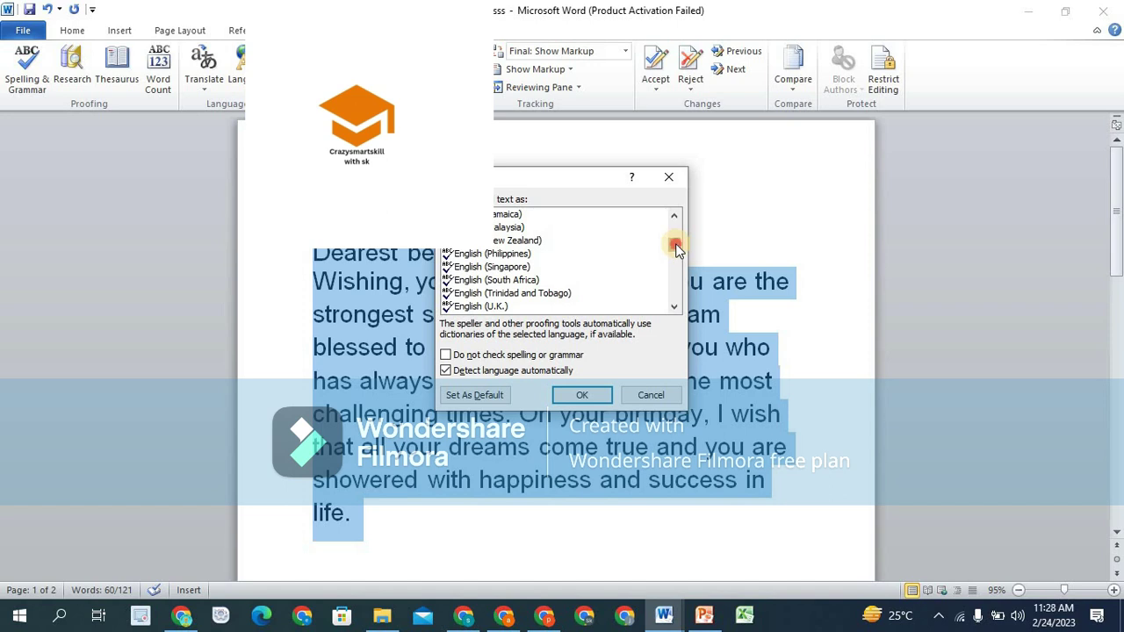
{"action": "left_click_drag", "start_coordinate": [676, 249], "coordinate": [681, 266]}
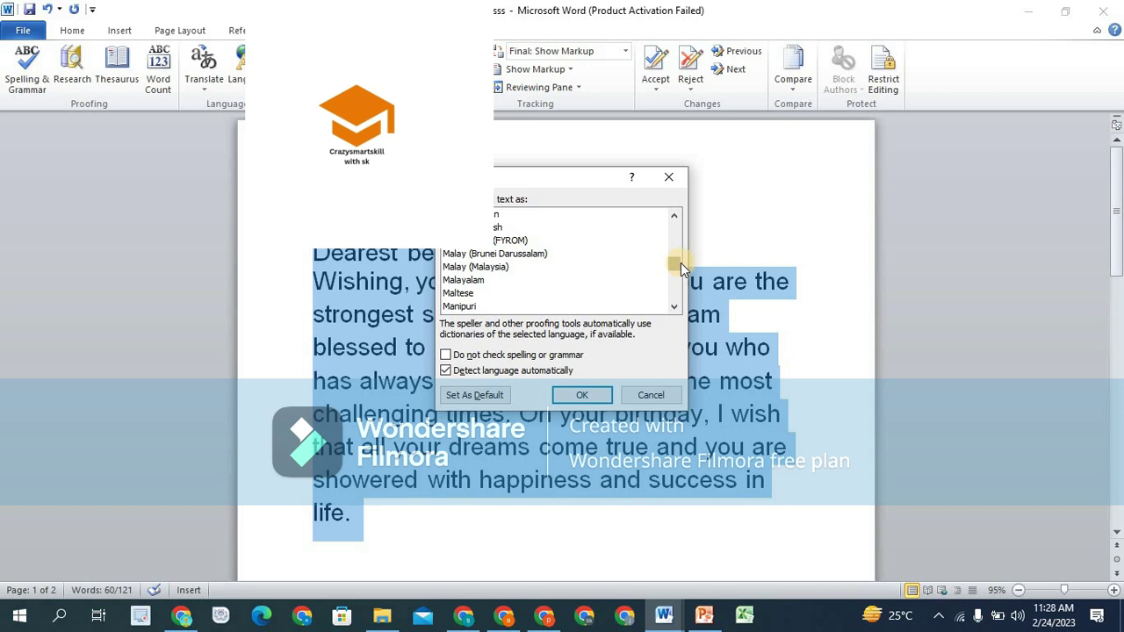
{"action": "left_click", "coordinate": [604, 523]}
{"action": "left_click", "coordinate": [648, 394]}
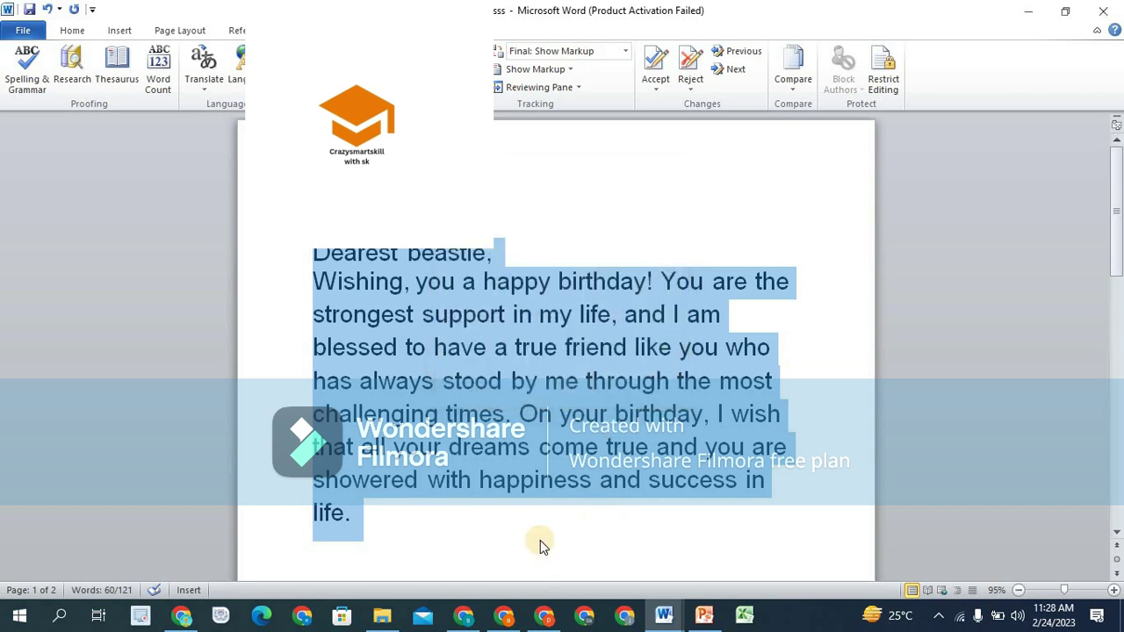
Add the line "Kia ho rha h" below the birthday paragraph on the first page
{"action": "left_click", "coordinate": [540, 540]}
{"action": "type", "text": "k"}
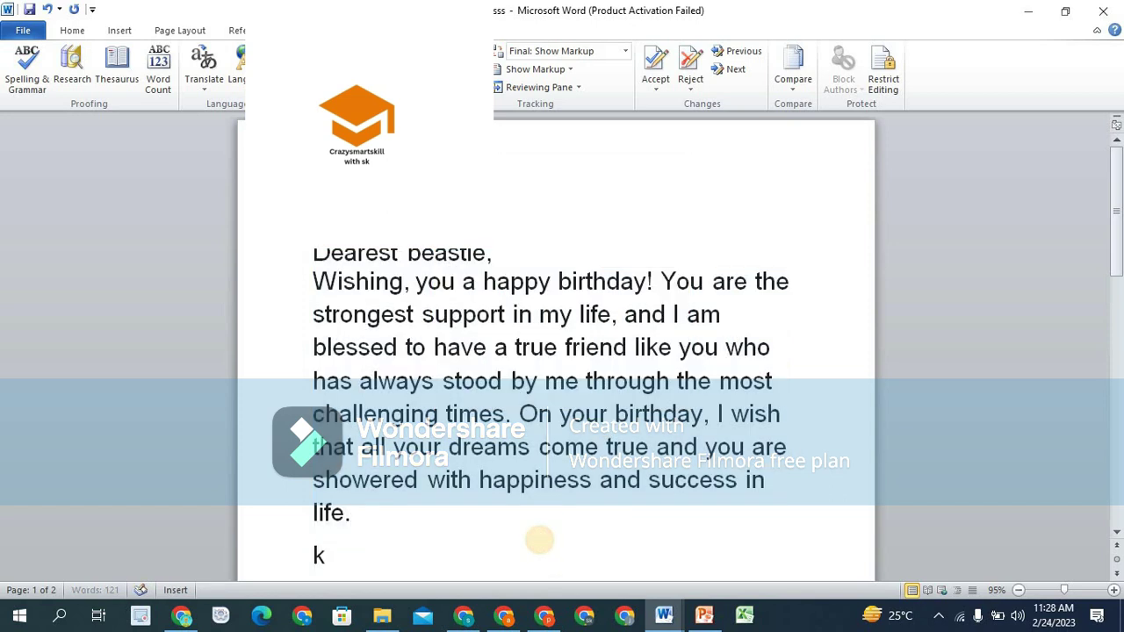
{"action": "type", "text": "ia"}
{"action": "type", "text": "s h"}
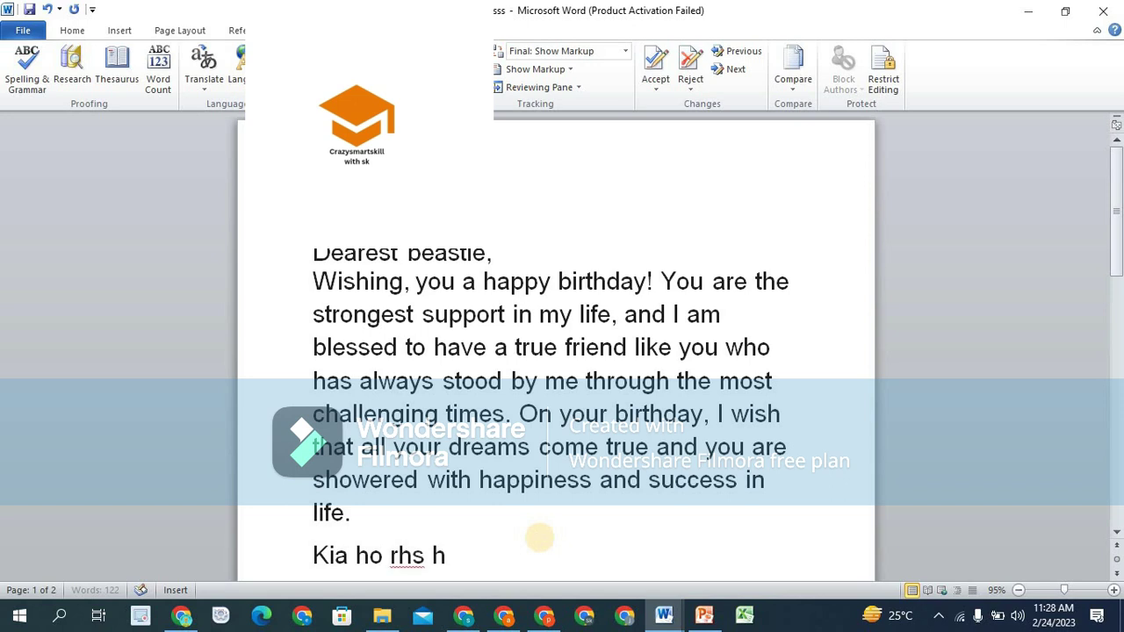
{"action": "key", "text": "BackSpace"}
{"action": "key", "text": "BackSpace"}
{"action": "key", "text": "BackSpace"}
{"action": "type", "text": "a h"}
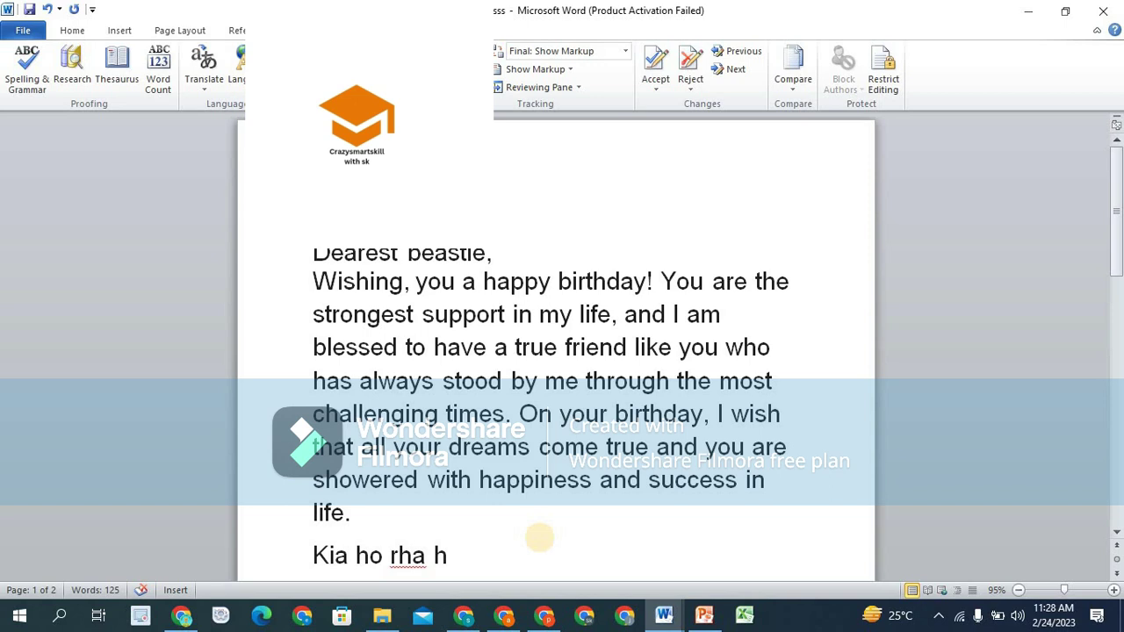
Delete the line "Kia ho rha h" below the birthday paragraph
{"action": "scroll", "coordinate": [540, 537], "scroll_direction": "down", "scroll_amount": 1}
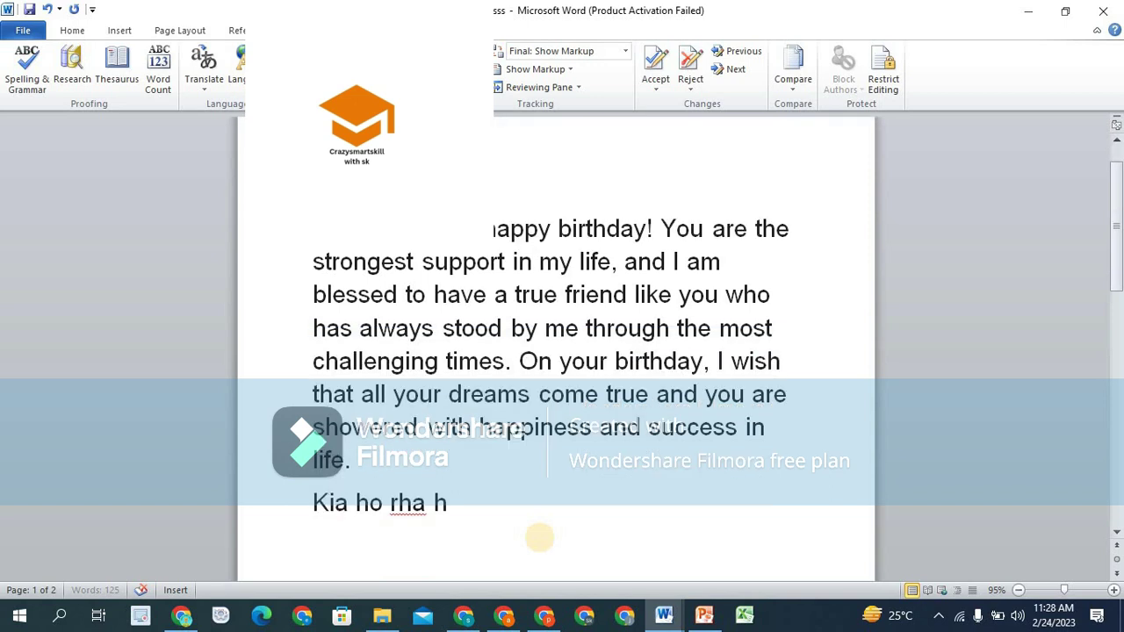
{"action": "key", "text": "Return"}
{"action": "key", "text": "BackSpace"}
{"action": "key", "text": "BackSpace"}
{"action": "key", "text": "BackSpace"}
{"action": "key", "text": "BackSpace"}
{"action": "key", "text": "BackSpace"}
{"action": "key", "text": "BackSpace"}
{"action": "key", "text": "BackSpace"}
{"action": "key", "text": "BackSpace"}
{"action": "key", "text": "BackSpace"}
{"action": "key", "text": "BackSpace"}
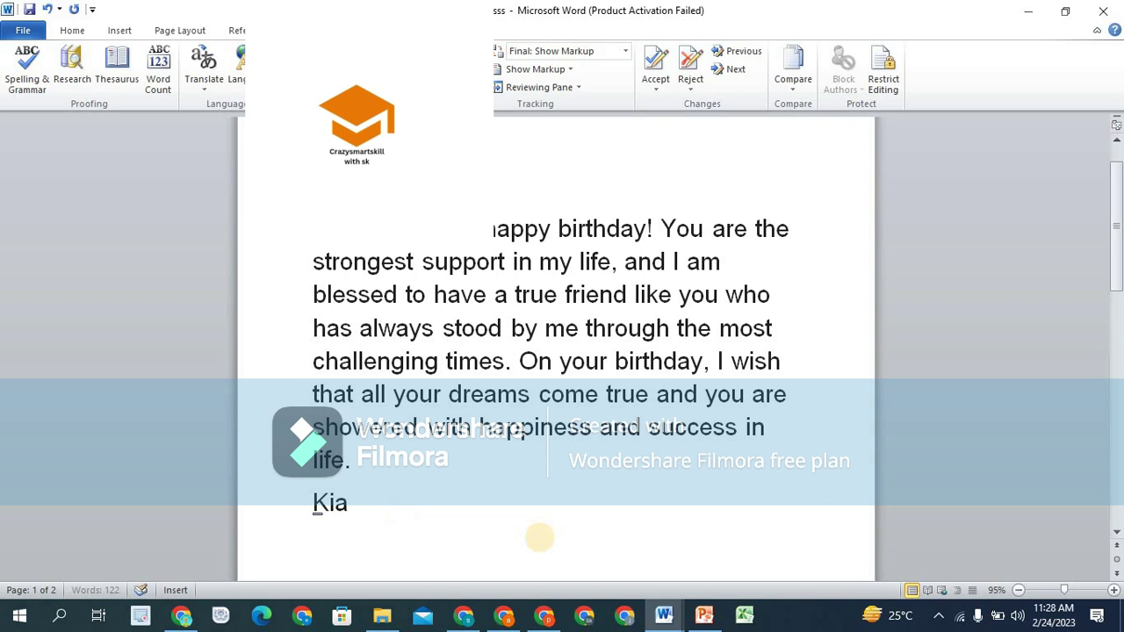
{"action": "key", "text": "BackSpace"}
{"action": "key", "text": "BackSpace"}
{"action": "key", "text": "BackSpace"}
{"action": "key", "text": "BackSpace"}
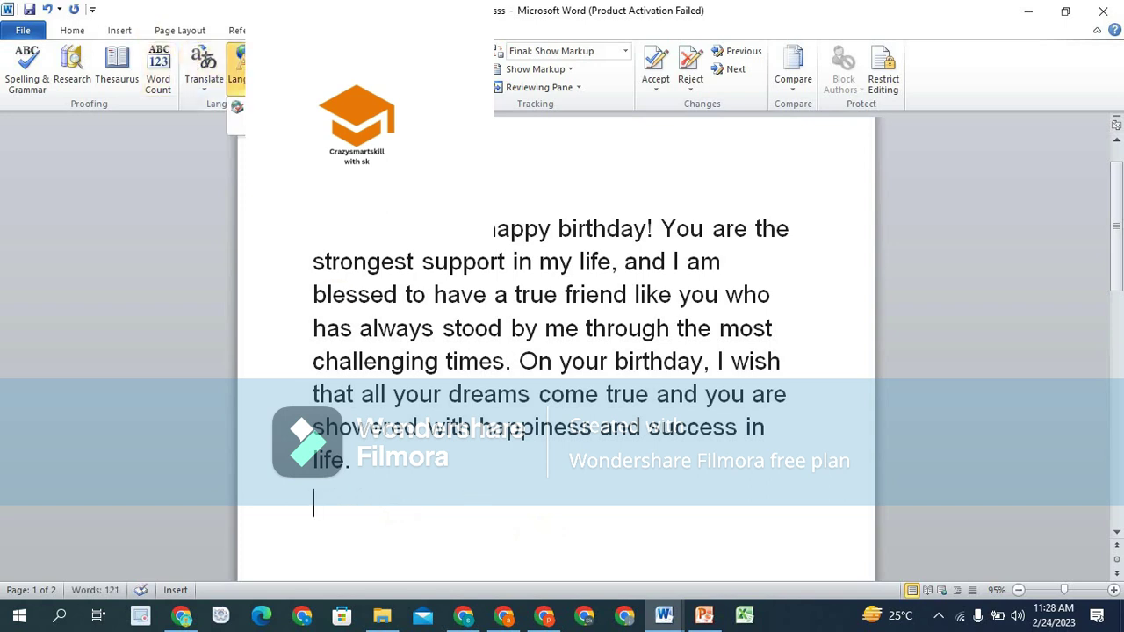
View the list of proofing languages and leave the language settings without applying a change
{"action": "left_click", "coordinate": [235, 68]}
{"action": "left_click", "coordinate": [237, 106]}
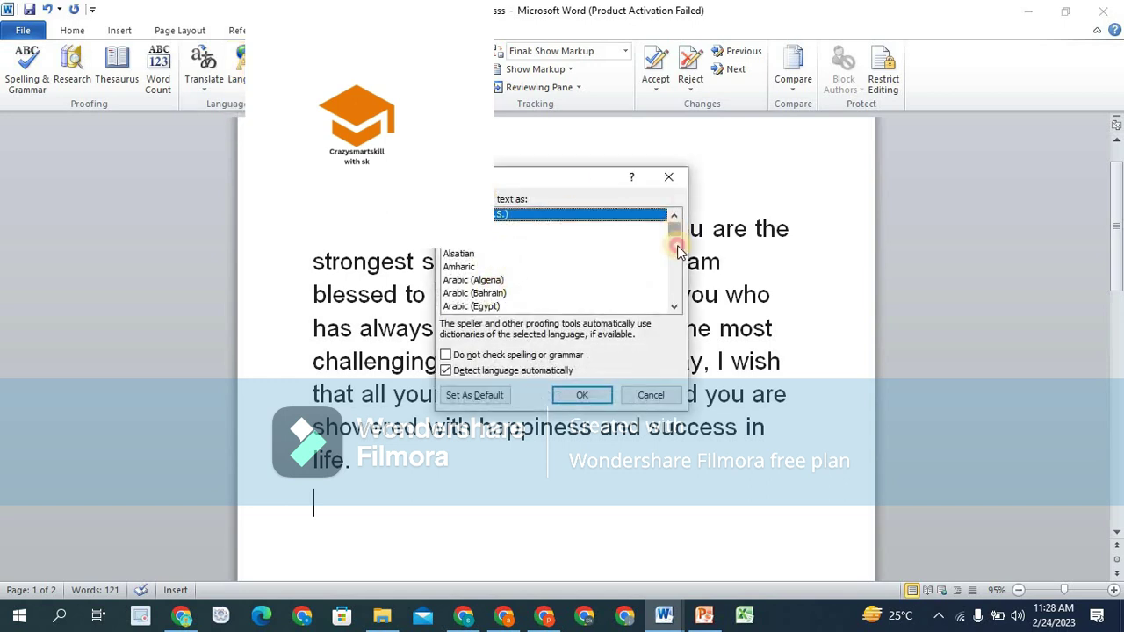
{"action": "left_click_drag", "start_coordinate": [677, 234], "coordinate": [670, 183]}
{"action": "left_click", "coordinate": [668, 176]}
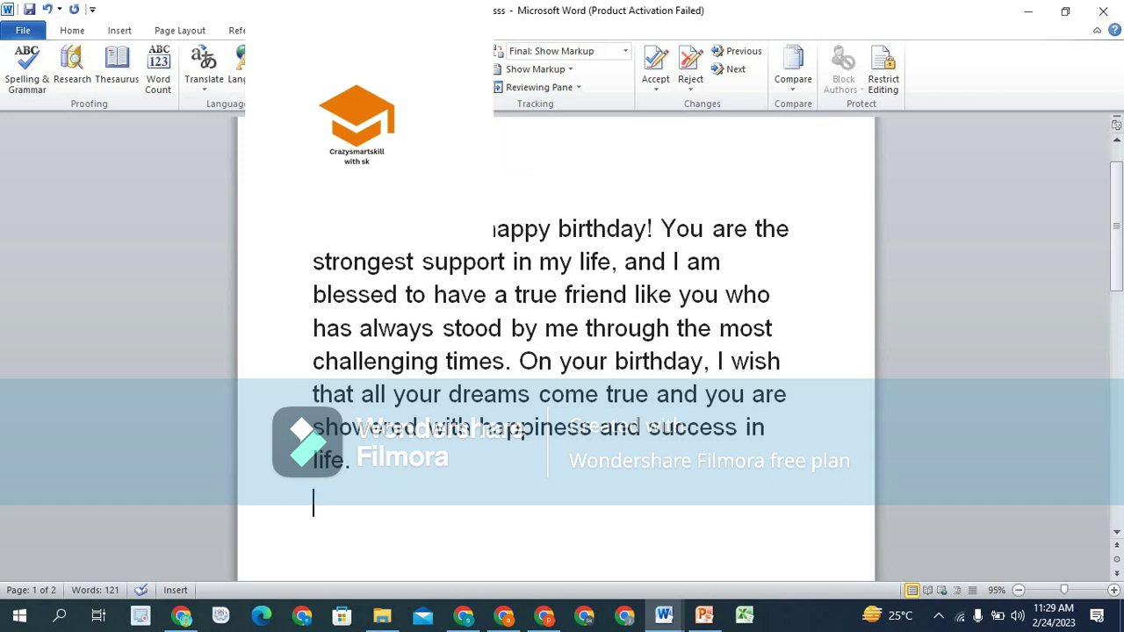
Attach a comment reading "freind" to the word "beastie," in the letter's greeting
{"action": "double_click", "coordinate": [495, 200]}
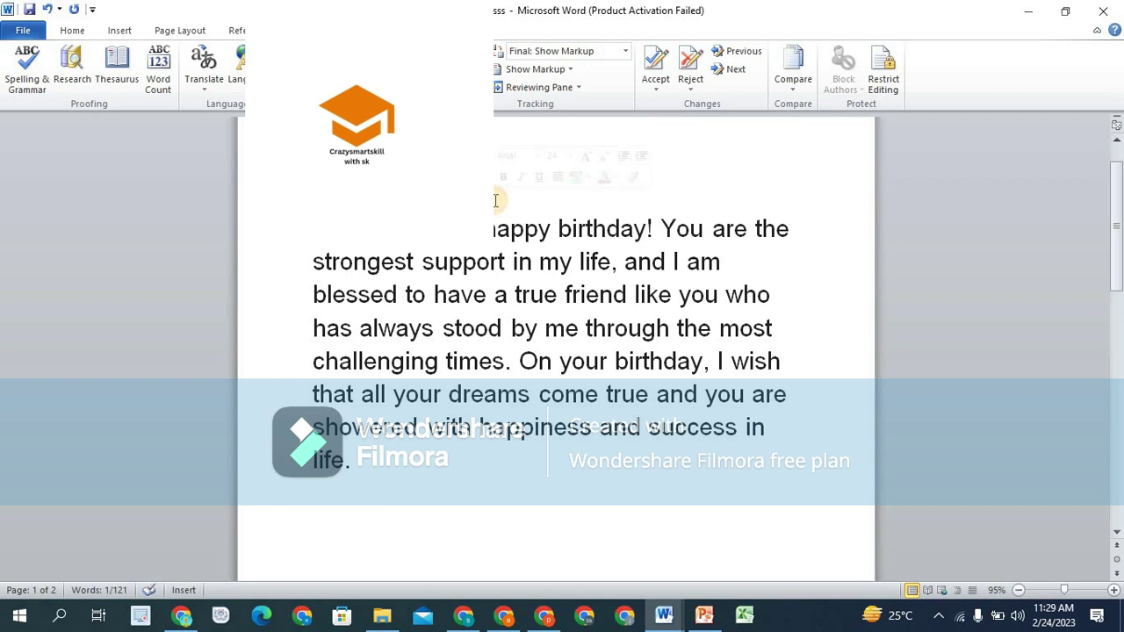
{"action": "left_click", "coordinate": [295, 69]}
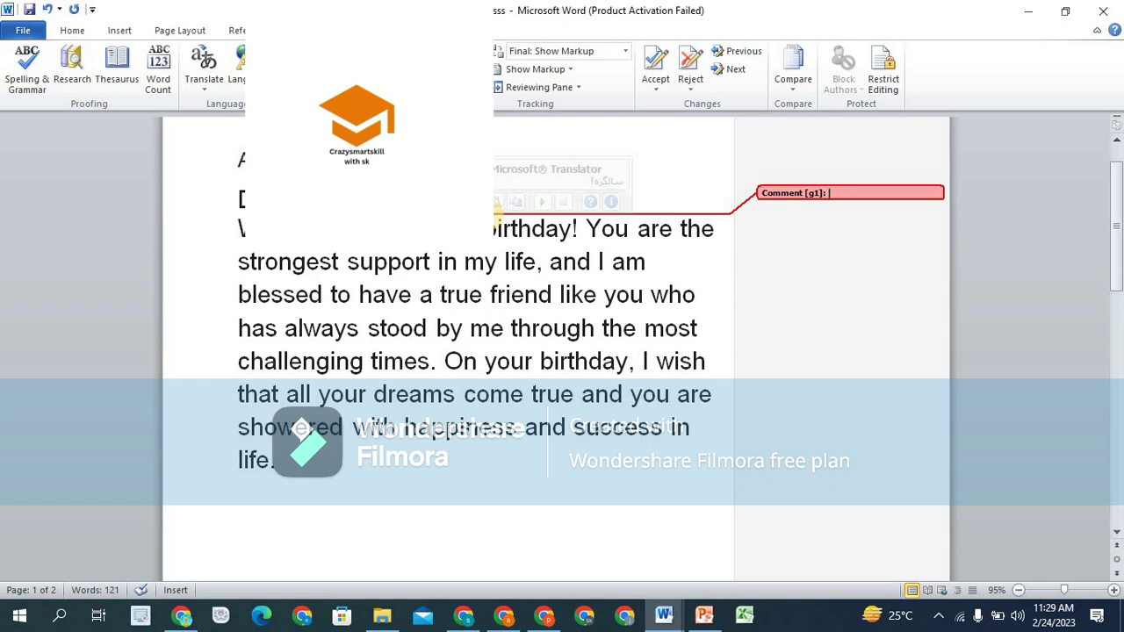
{"action": "type", "text": "fre"}
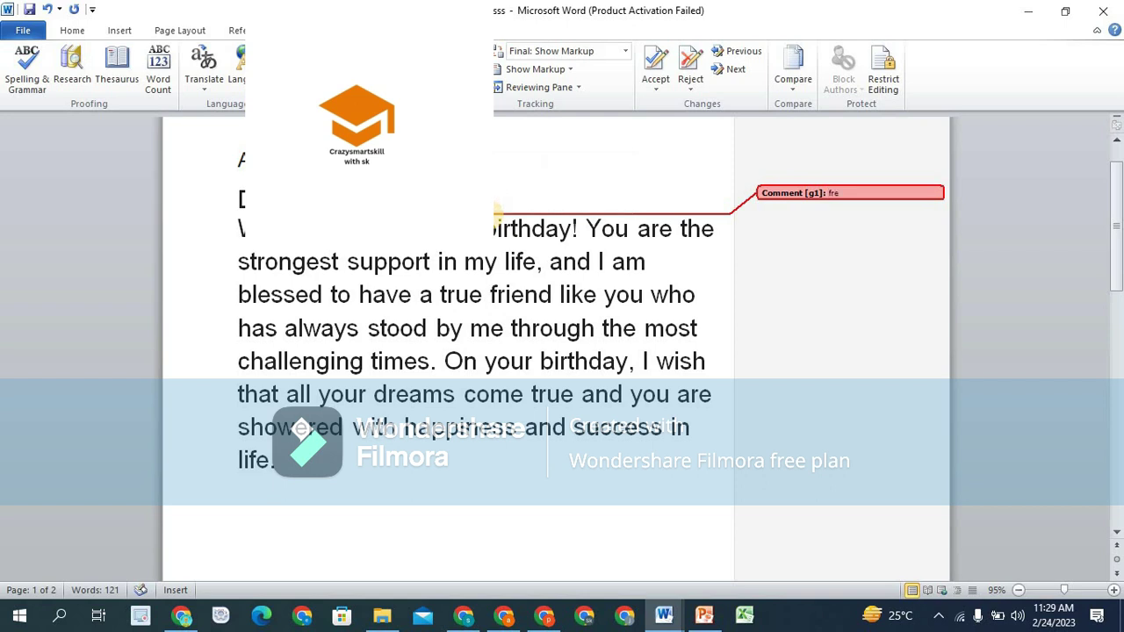
{"action": "type", "text": "ind"}
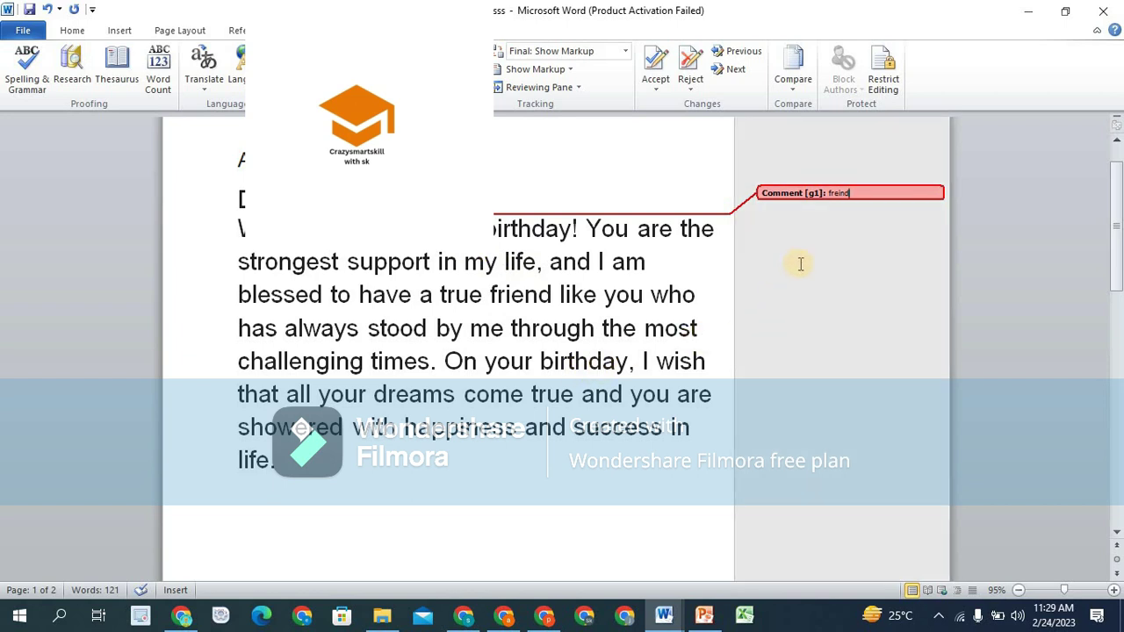
{"action": "left_click", "coordinate": [476, 260]}
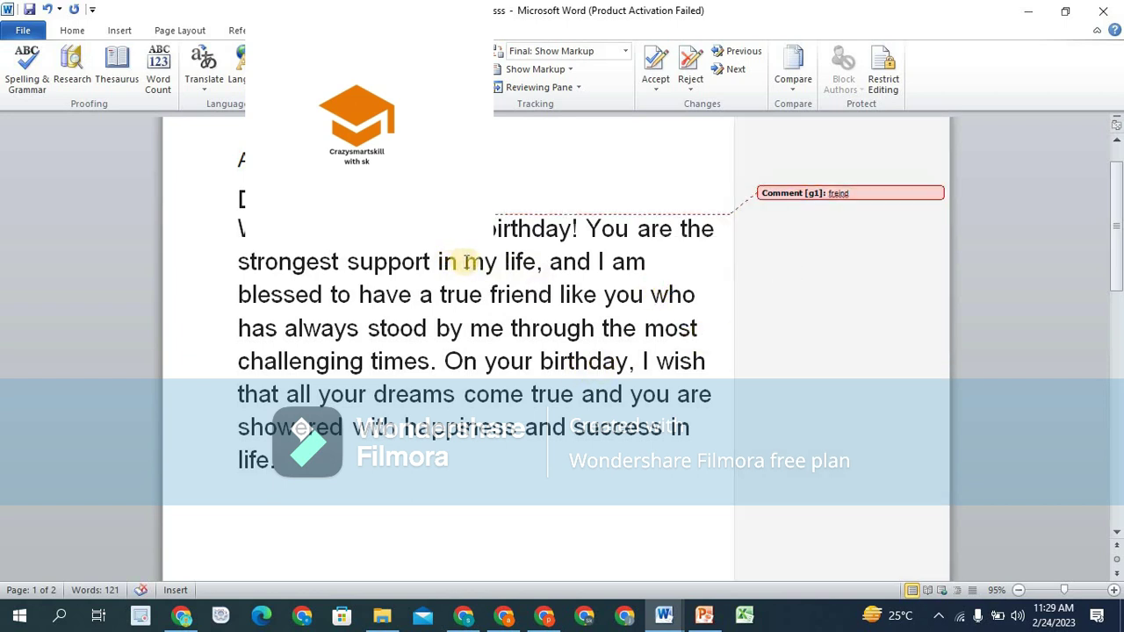
Attach a comment reading "our life" to the words "my life" in the birthday paragraph
{"action": "left_click_drag", "start_coordinate": [463, 262], "coordinate": [537, 262]}
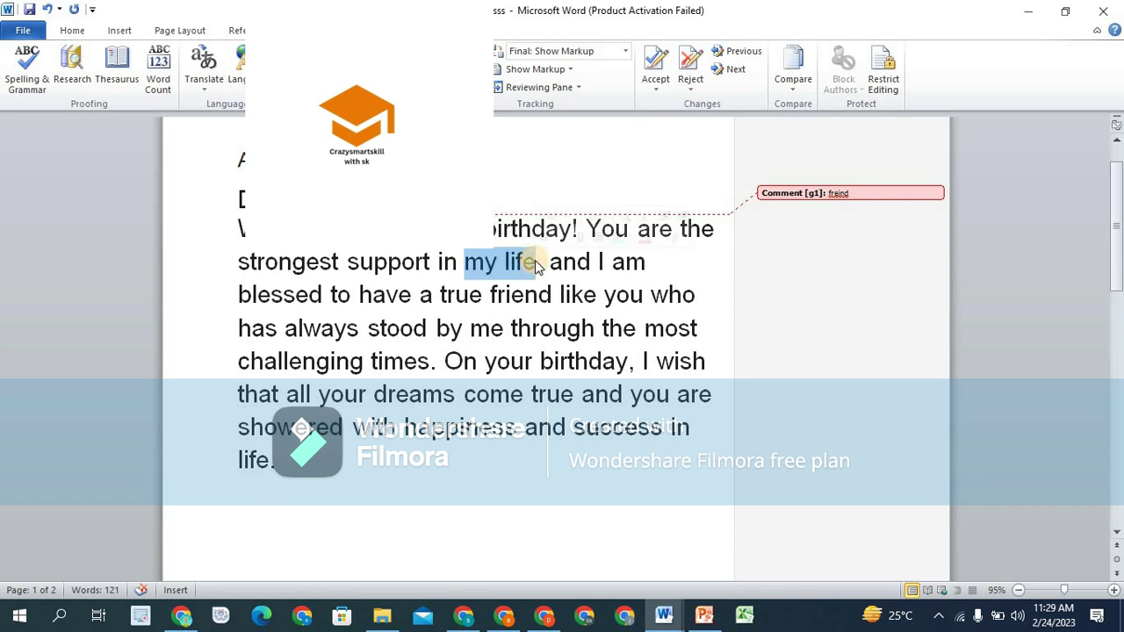
{"action": "left_click", "coordinate": [296, 68]}
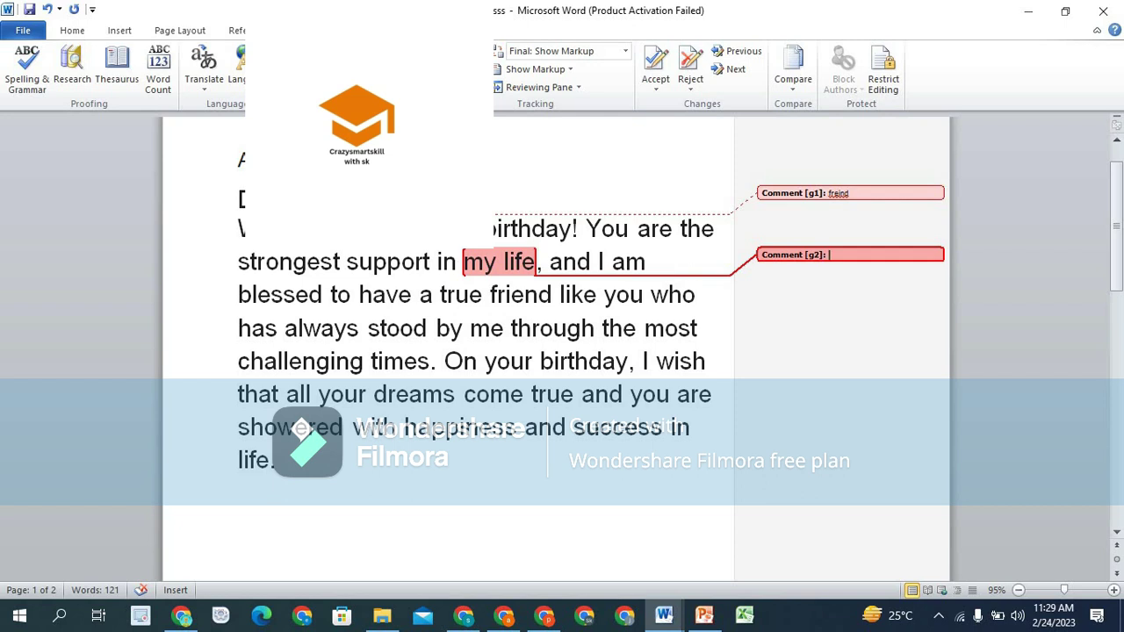
{"action": "type", "text": "our life"}
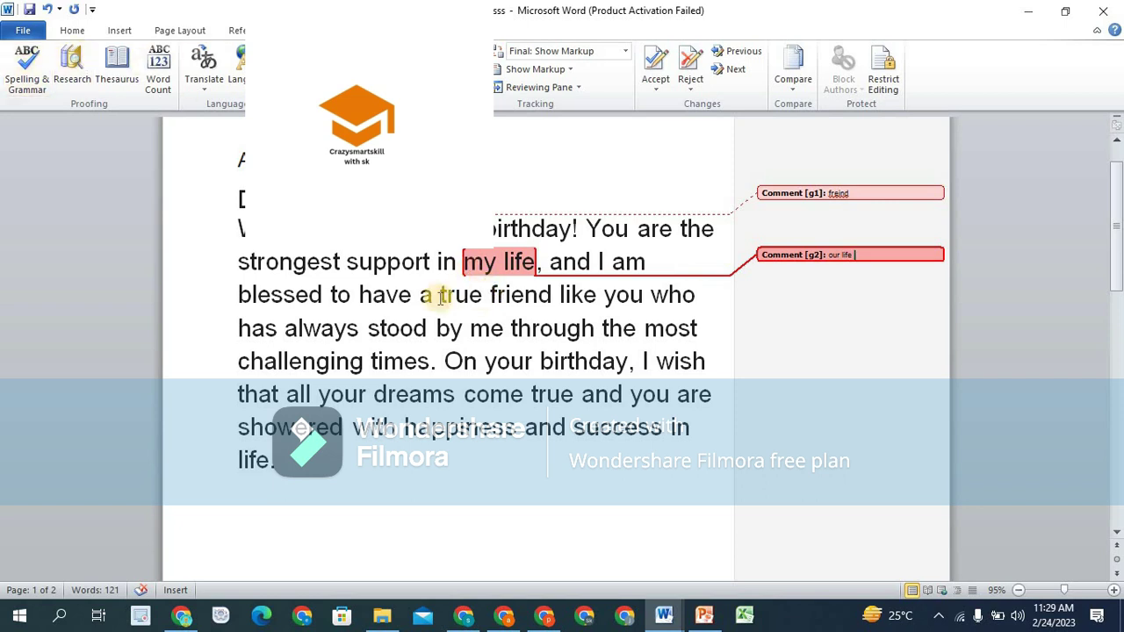
Attach a comment reading "sweet friend" to the words "true friend" in the birthday paragraph
{"action": "left_click_drag", "start_coordinate": [439, 296], "coordinate": [537, 296]}
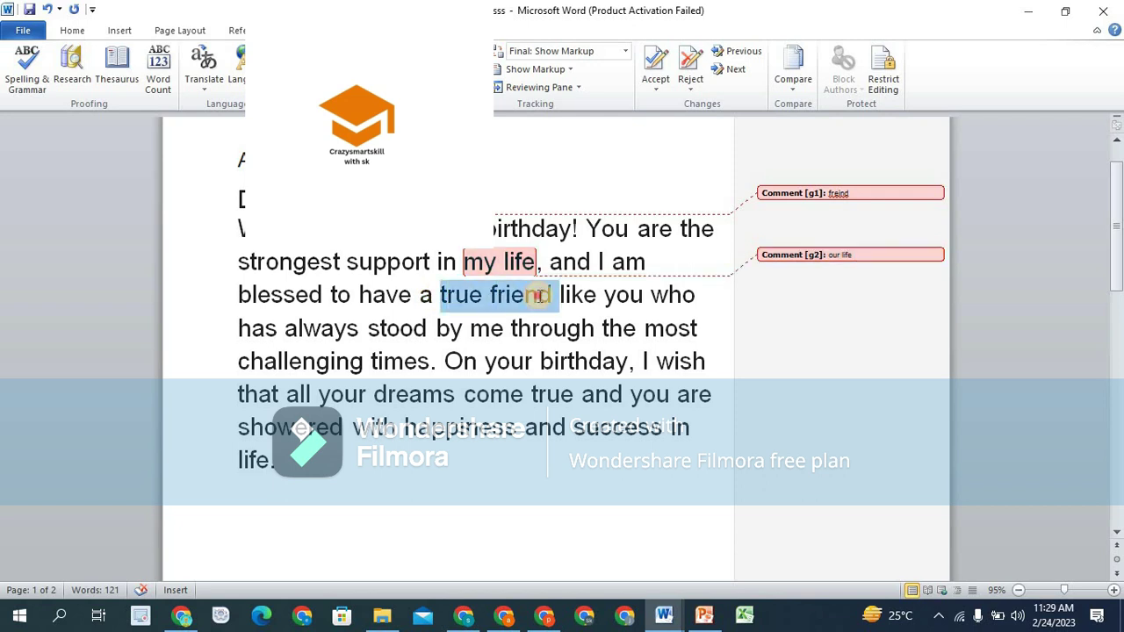
{"action": "left_click", "coordinate": [295, 69]}
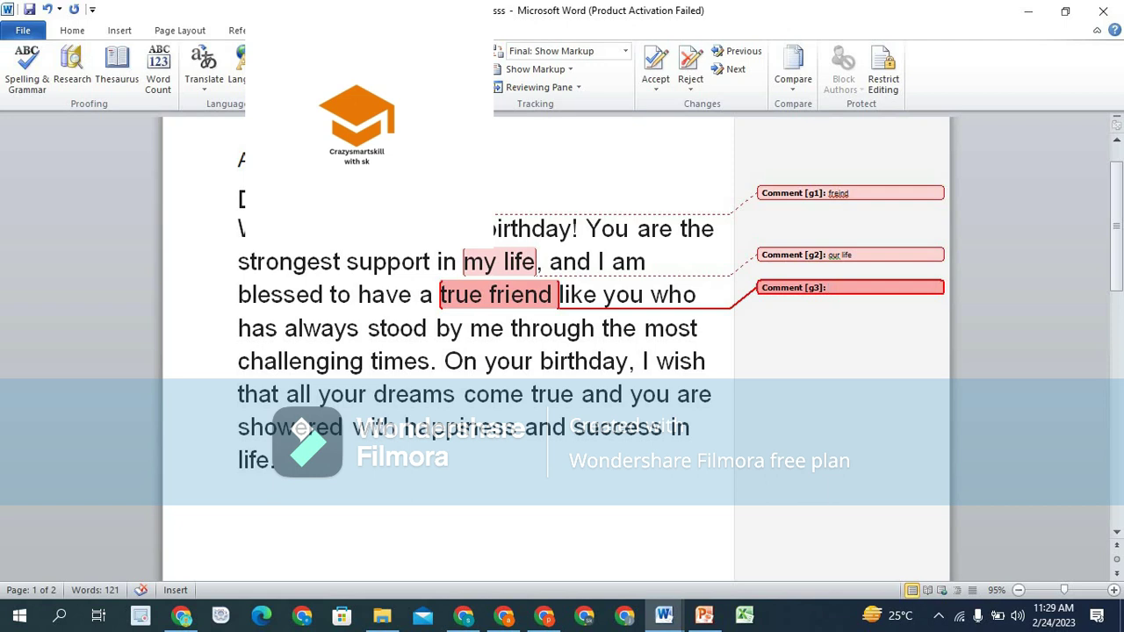
{"action": "type", "text": "sweet friend"}
Delete the "freind" comment on the greeting, and undo that deletion
{"action": "left_click", "coordinate": [760, 193]}
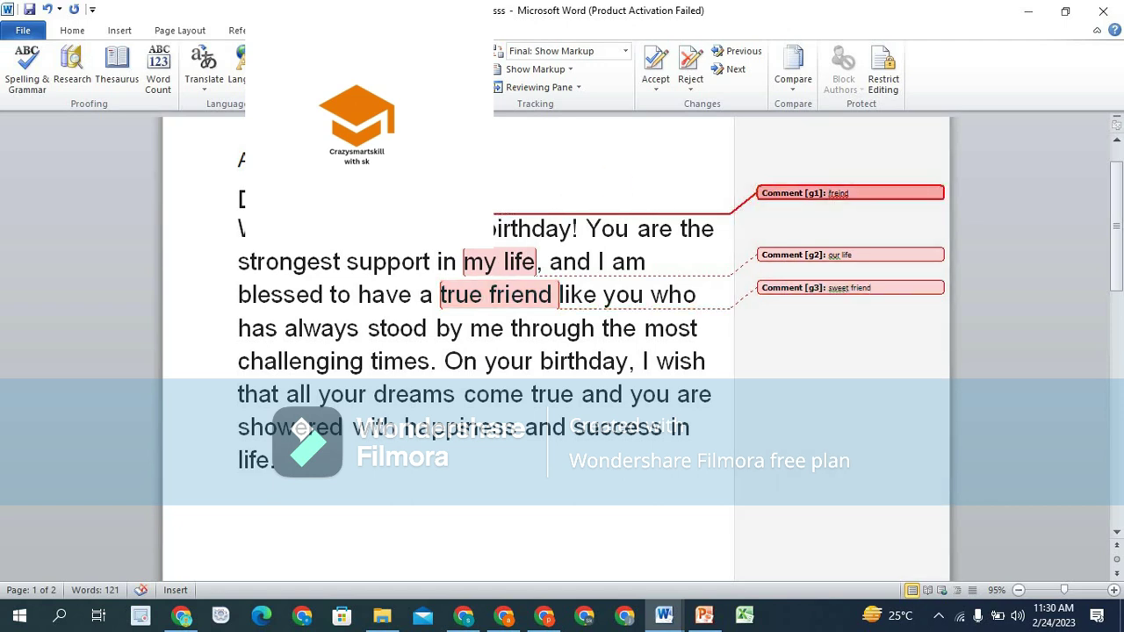
{"action": "left_click", "coordinate": [337, 63]}
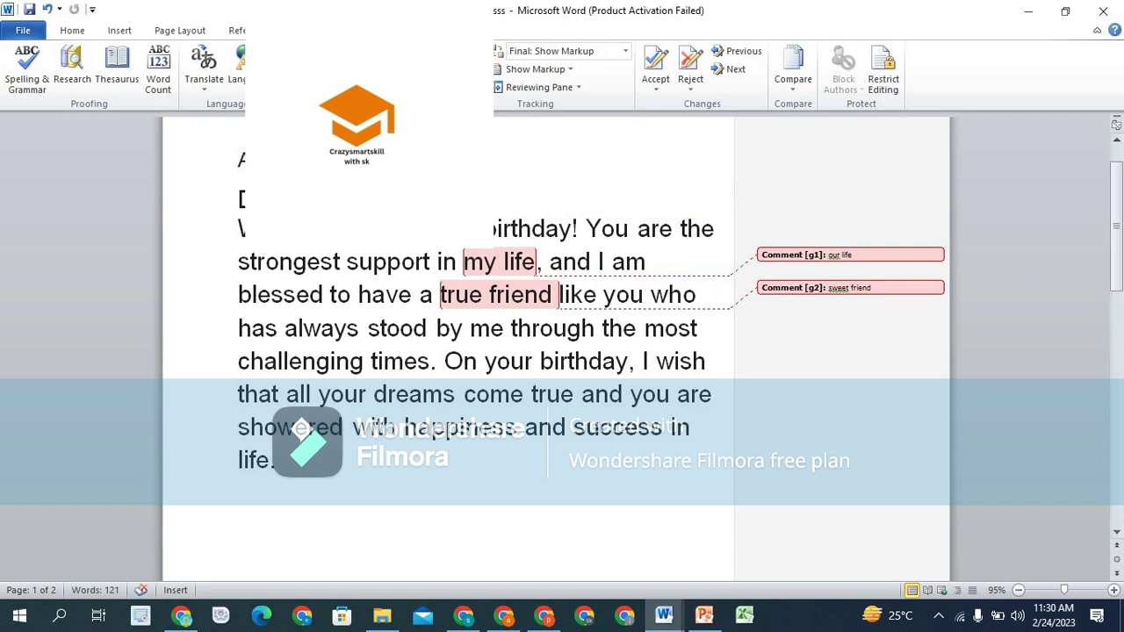
{"action": "key", "text": "ctrl+z"}
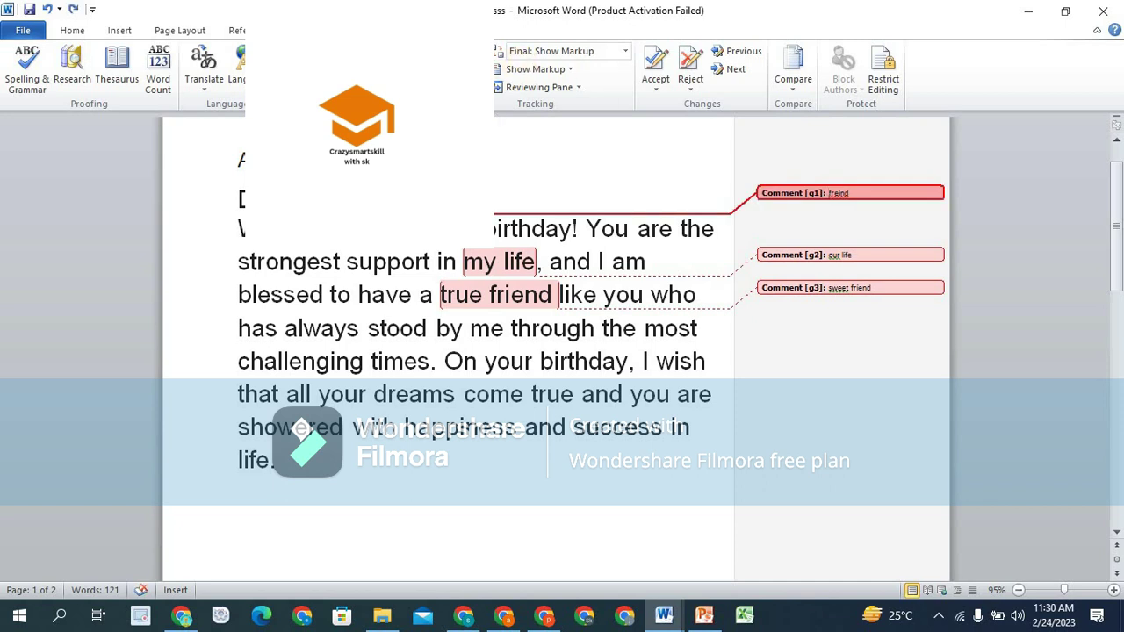
Look for a comment before the first one, and step forward through the following comments to "sweet friend"
{"action": "left_click", "coordinate": [377, 63]}
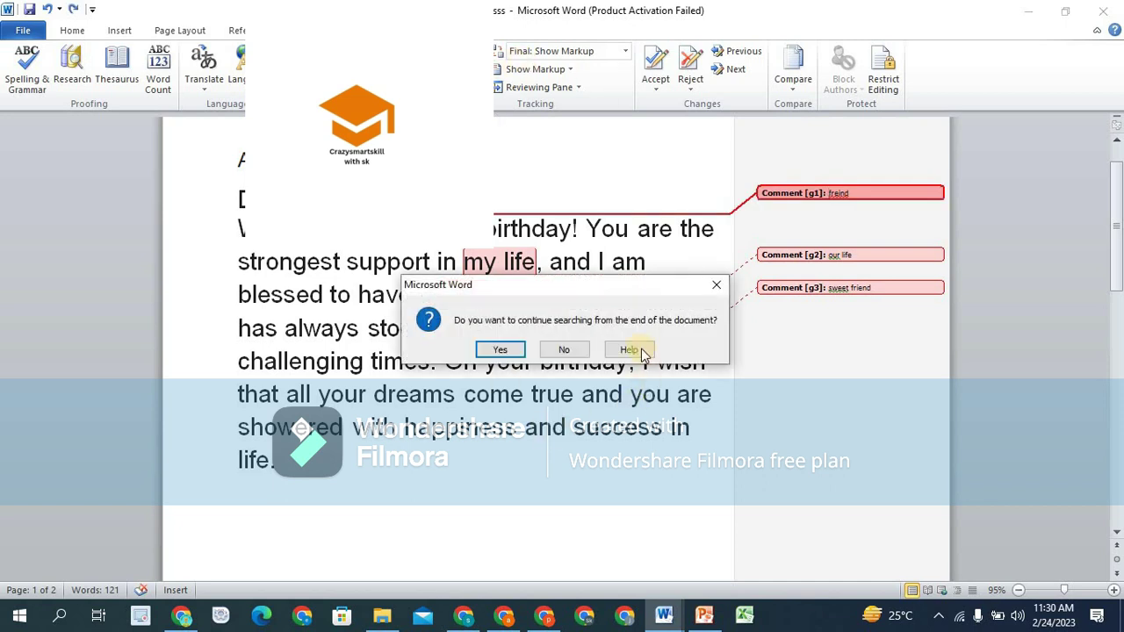
{"action": "left_click", "coordinate": [716, 285]}
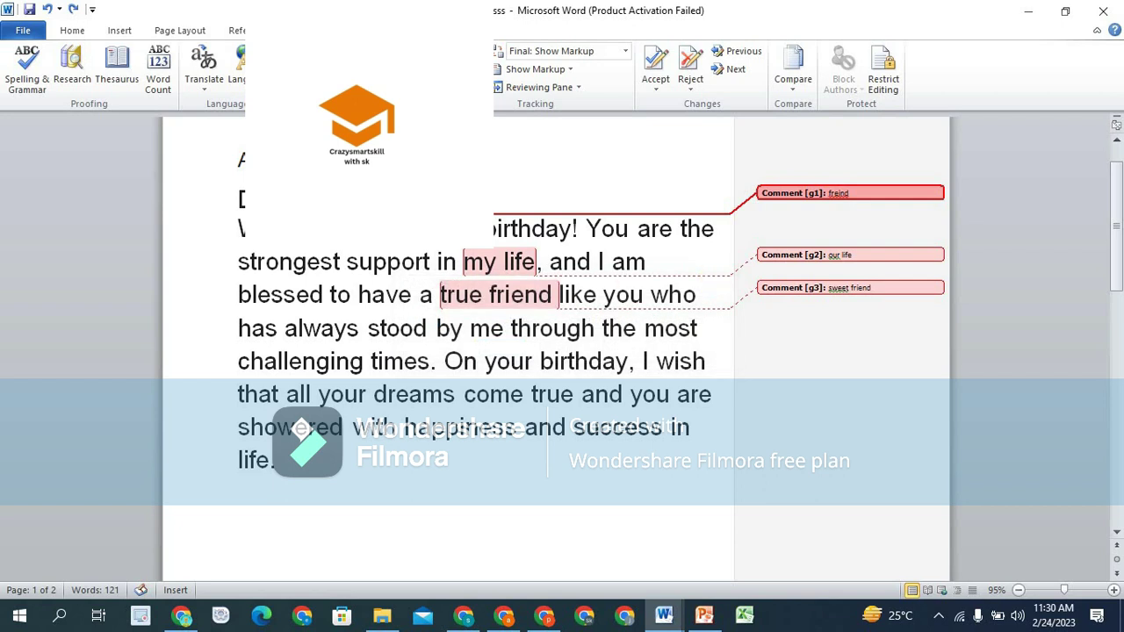
{"action": "left_click", "coordinate": [416, 65]}
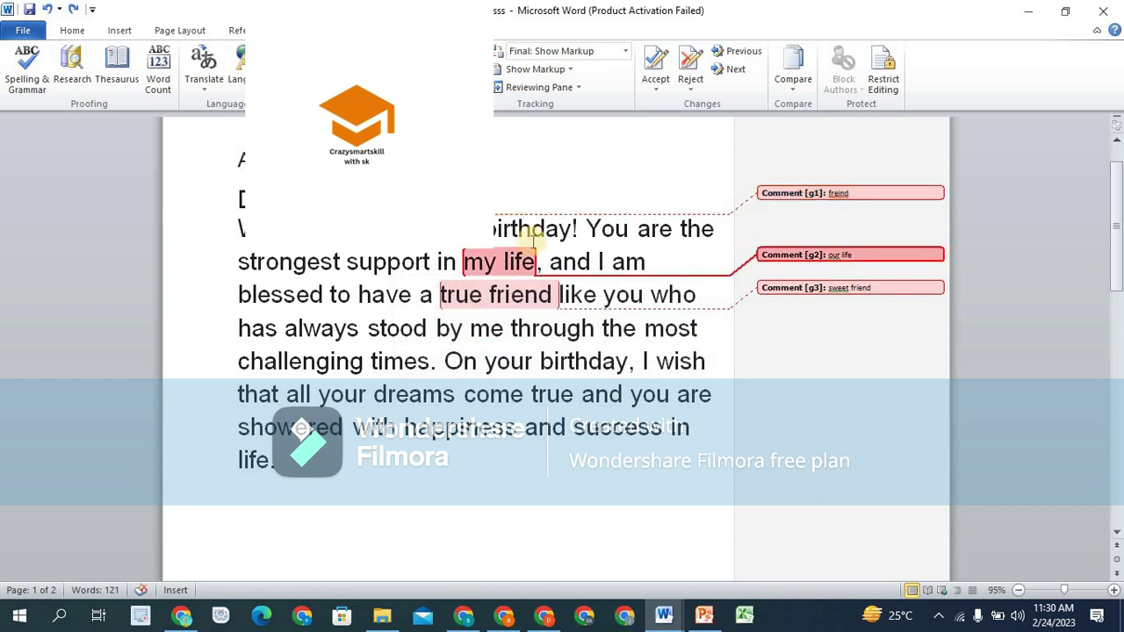
{"action": "mouse_move", "coordinate": [504, 272]}
{"action": "left_click", "coordinate": [416, 65]}
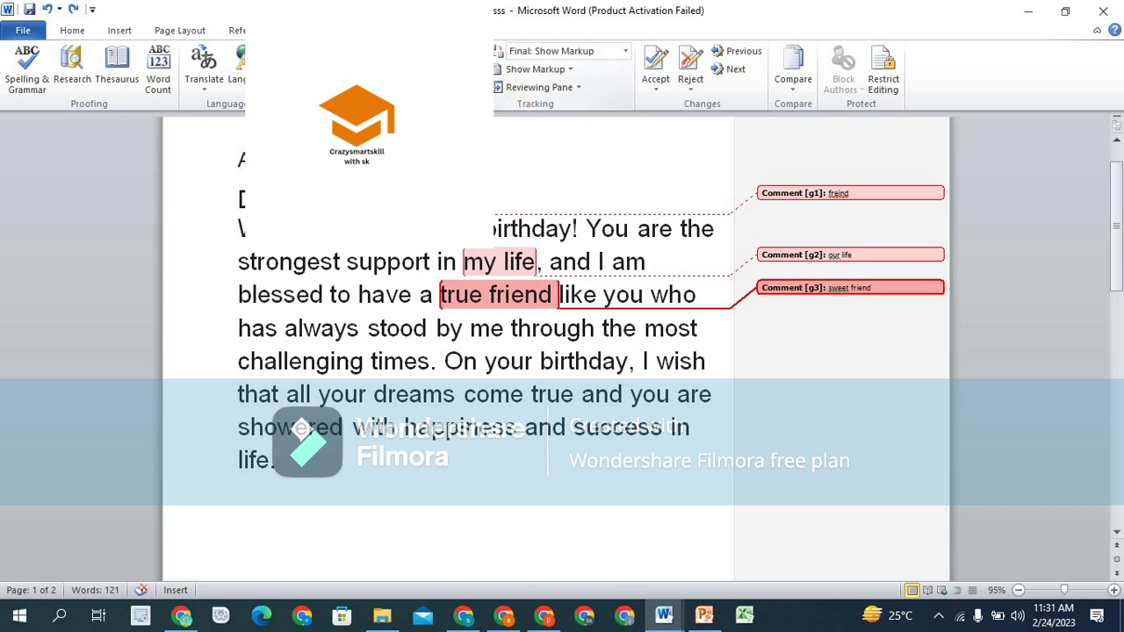
Turn on Track Changes and place the insertion point after "life." at the end of the birthday paragraph
{"action": "left_click", "coordinate": [467, 86]}
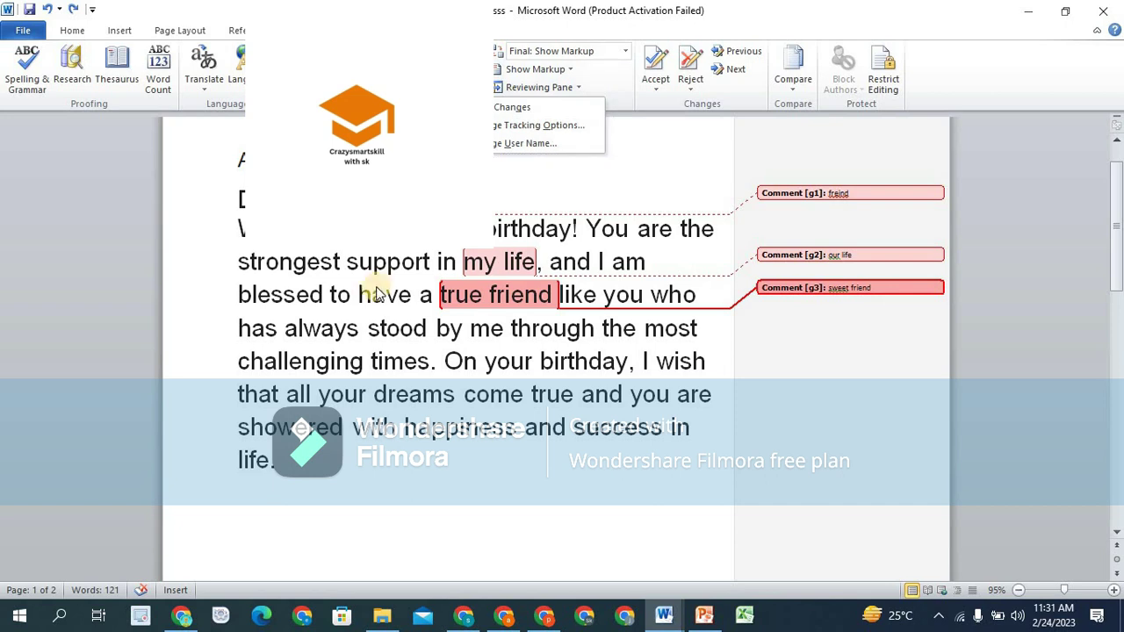
{"action": "left_click", "coordinate": [303, 474]}
{"action": "left_click", "coordinate": [303, 474]}
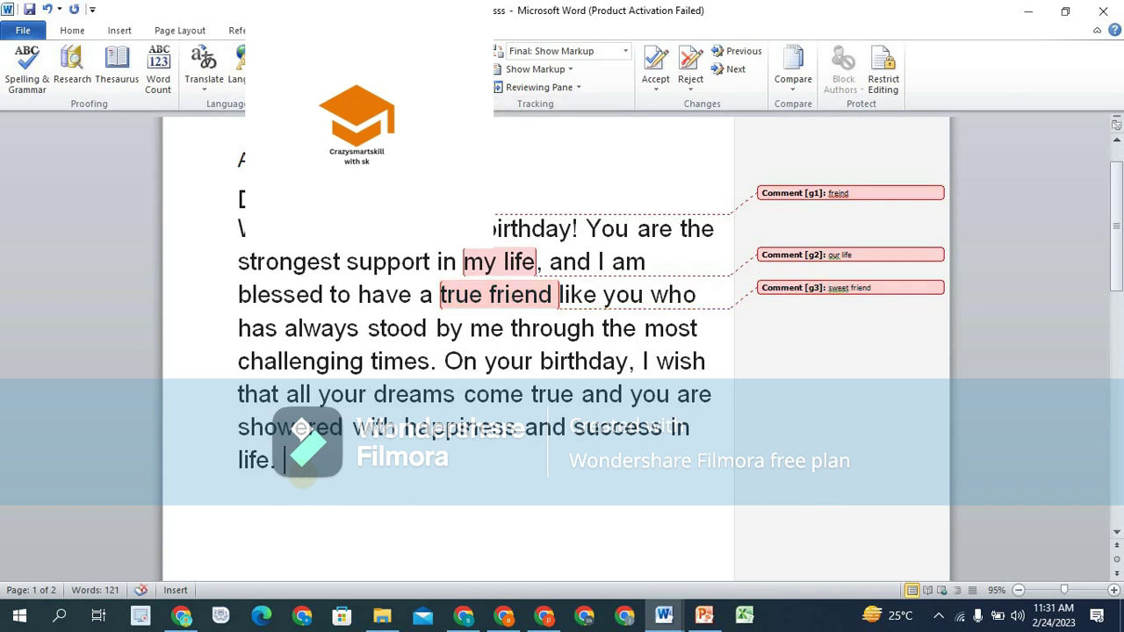
{"action": "type", "text": "Your"}
{"action": "key", "text": "BackSpace"}
{"action": "key", "text": "BackSpace"}
{"action": "key", "text": "BackSpace"}
{"action": "key", "text": "BackSpace"}
Add "your coming" as a tracked insertion after "life." at the end of the birthday paragraph
{"action": "left_click", "coordinate": [286, 496]}
{"action": "type", "text": "your"}
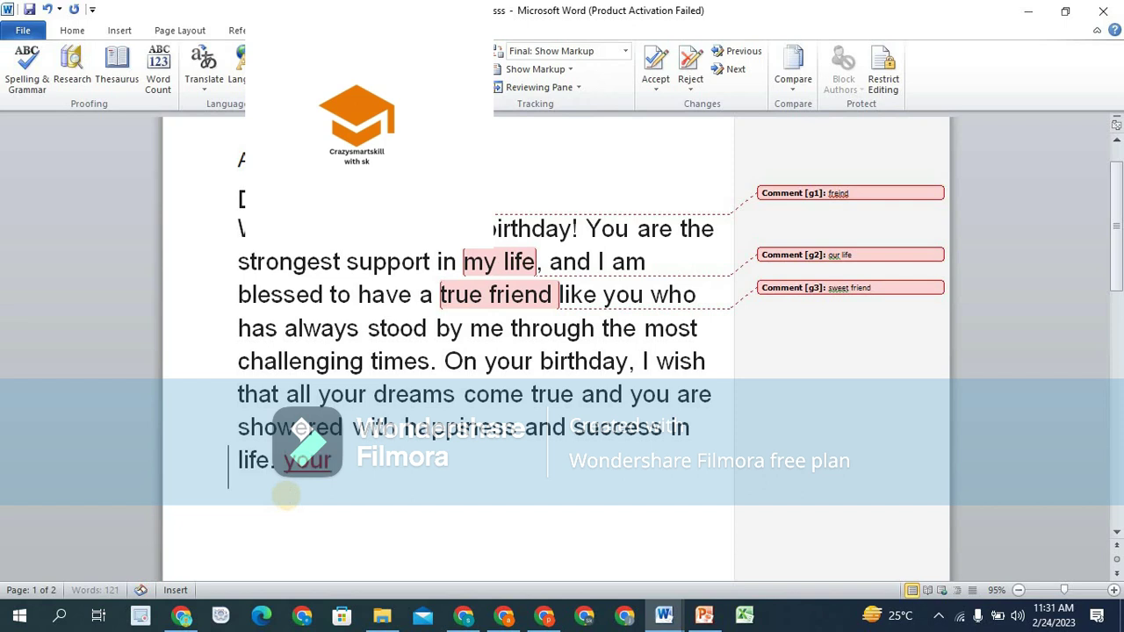
{"action": "type", "text": " coming"}
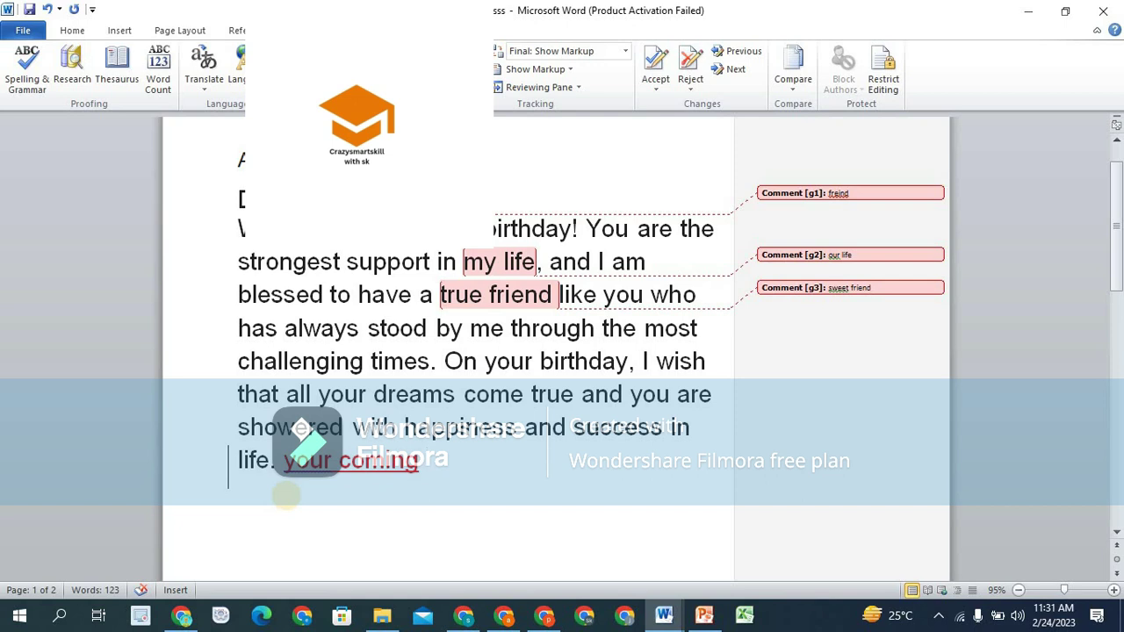
Correct "your" in the tracked insertion to "You're" using the suggested spelling and grammar replacements
{"action": "right_click", "coordinate": [326, 473]}
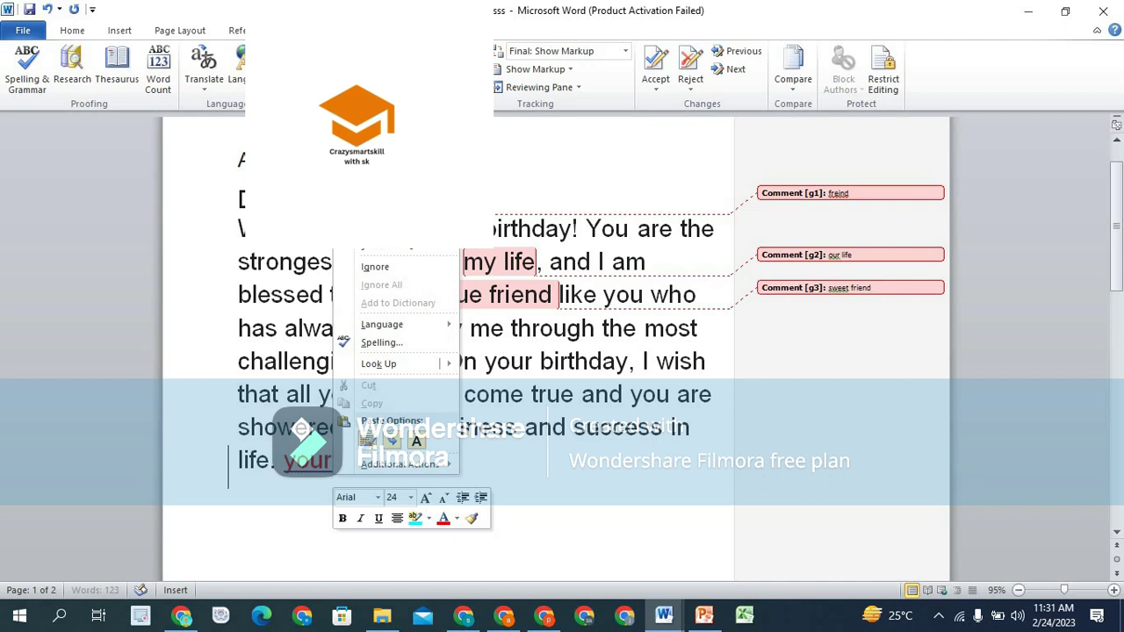
{"action": "left_click", "coordinate": [404, 246]}
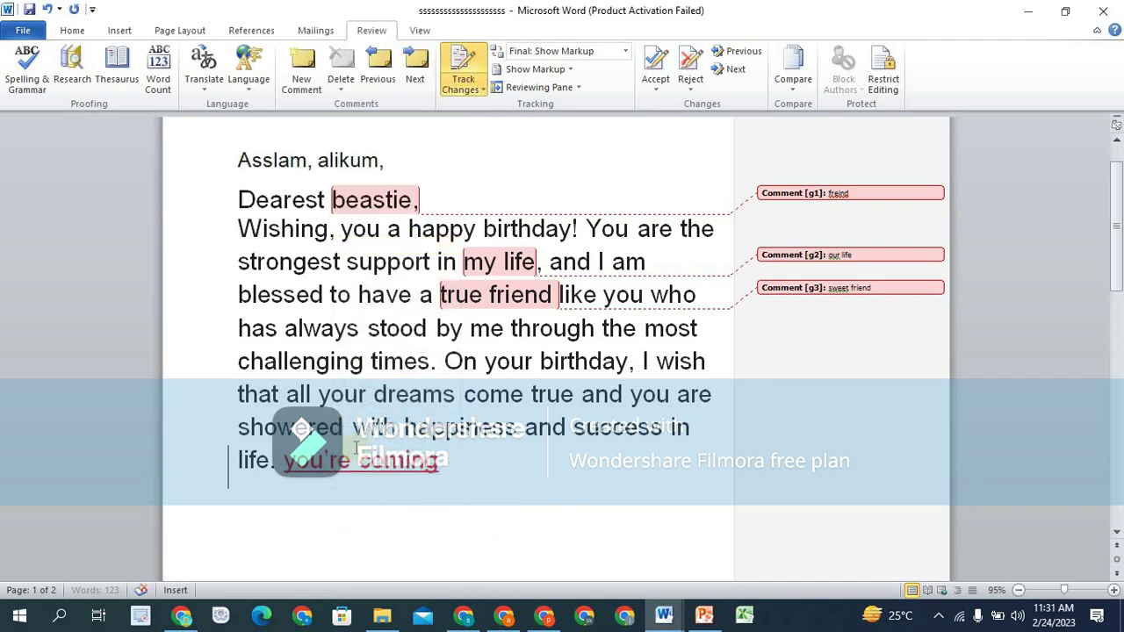
{"action": "right_click", "coordinate": [360, 459]}
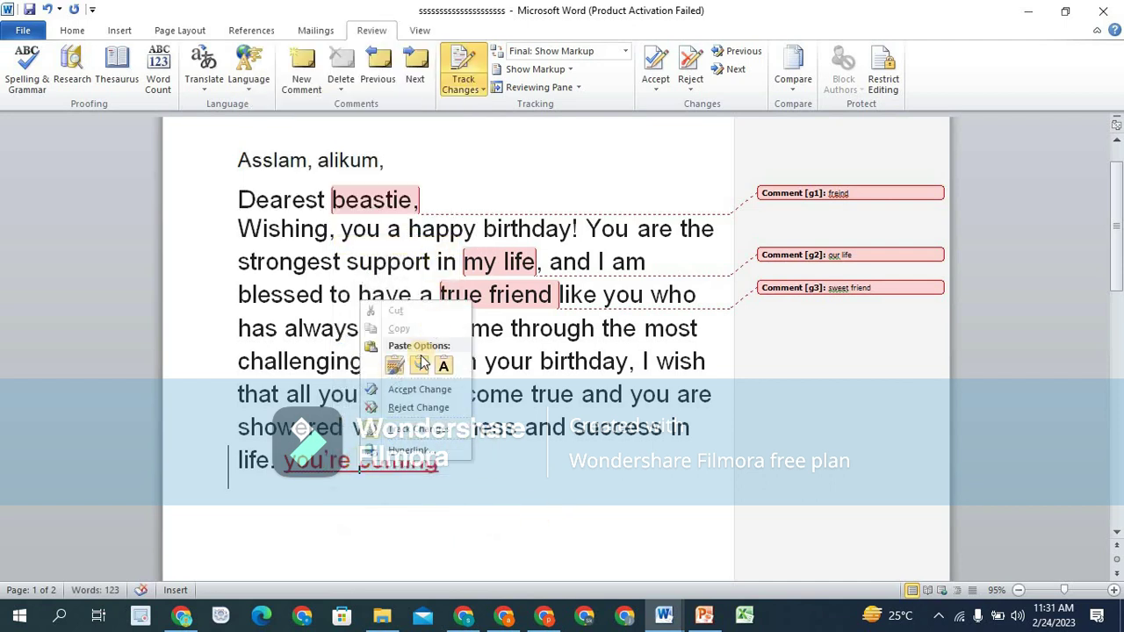
{"action": "left_click", "coordinate": [367, 478]}
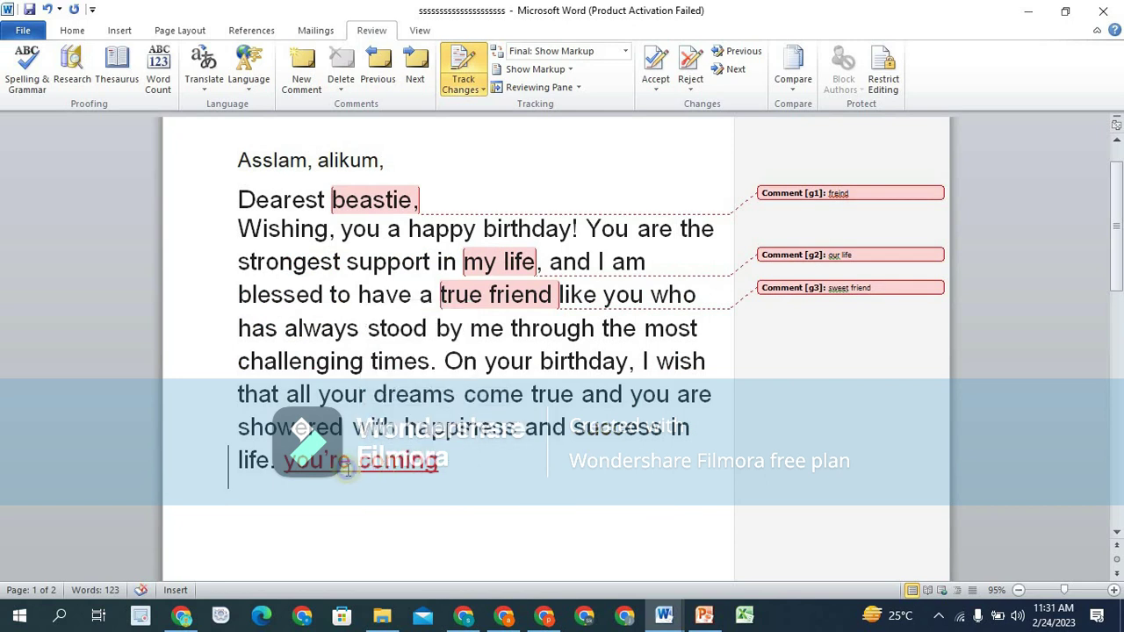
{"action": "right_click", "coordinate": [347, 469]}
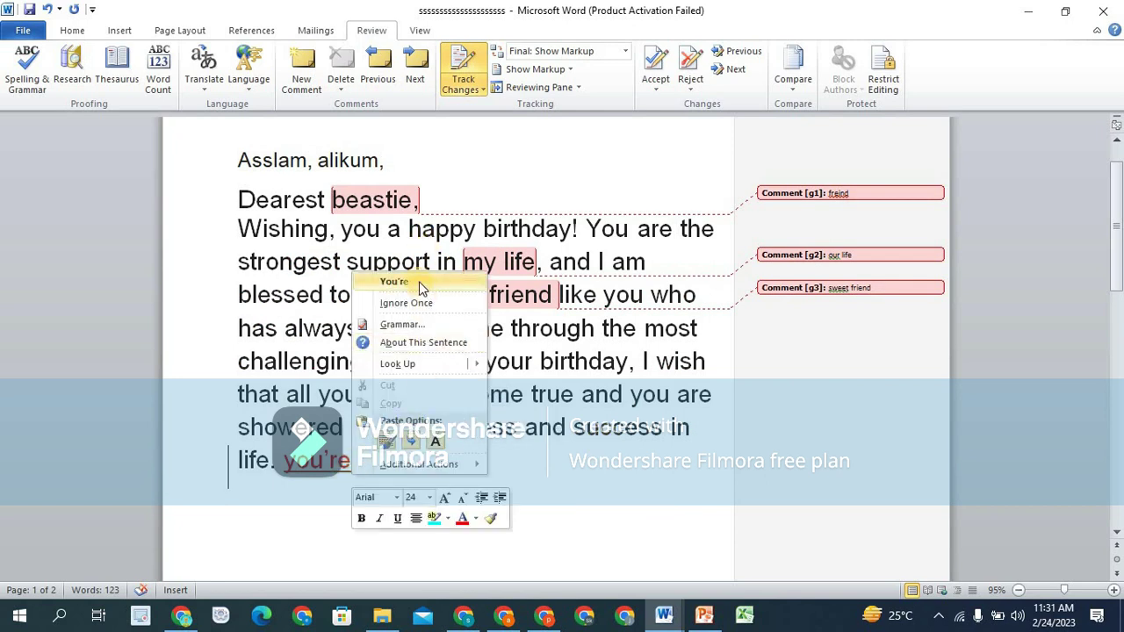
{"action": "left_click", "coordinate": [418, 281]}
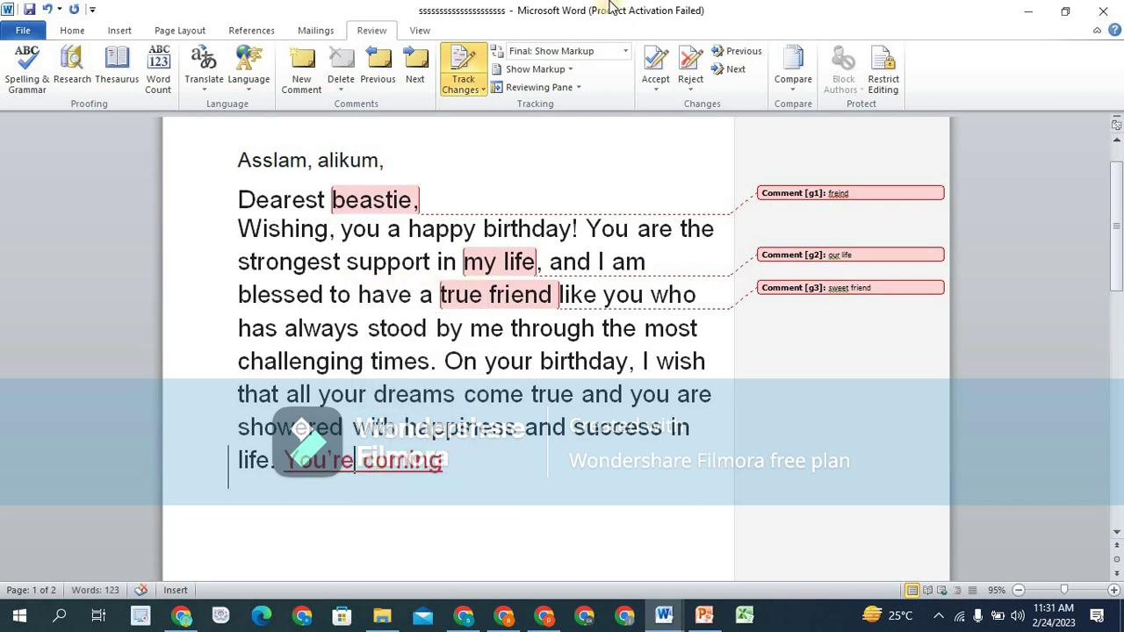
Preview the letter in the Final markup view, and return the display to Final: Show Markup
{"action": "left_click", "coordinate": [626, 53]}
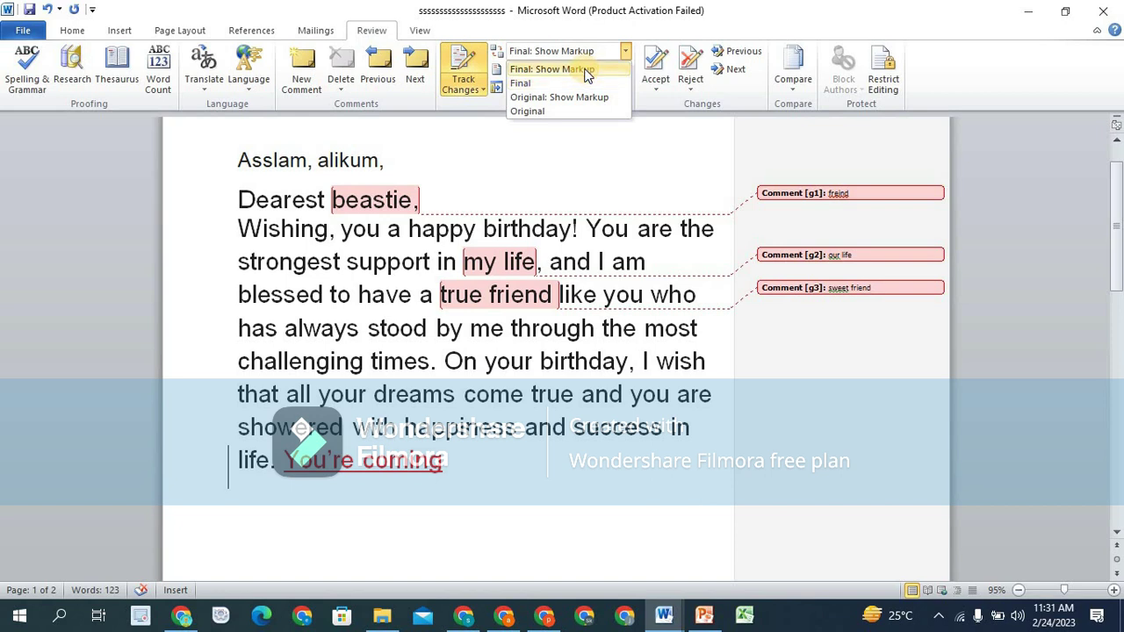
{"action": "left_click", "coordinate": [581, 84]}
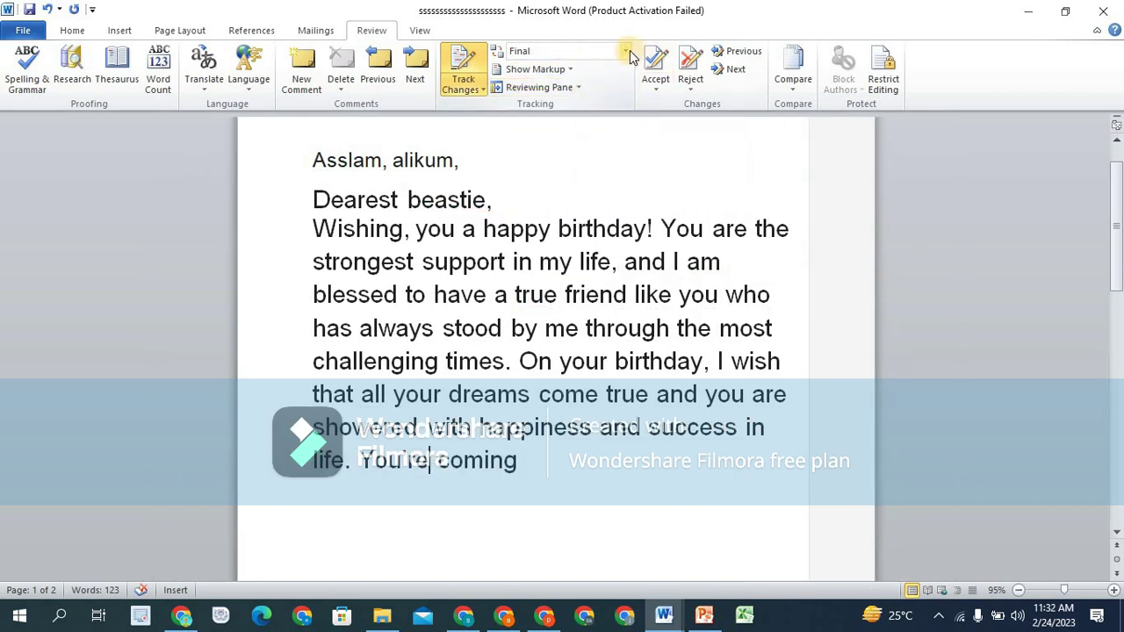
{"action": "left_click", "coordinate": [626, 52]}
{"action": "left_click", "coordinate": [591, 68]}
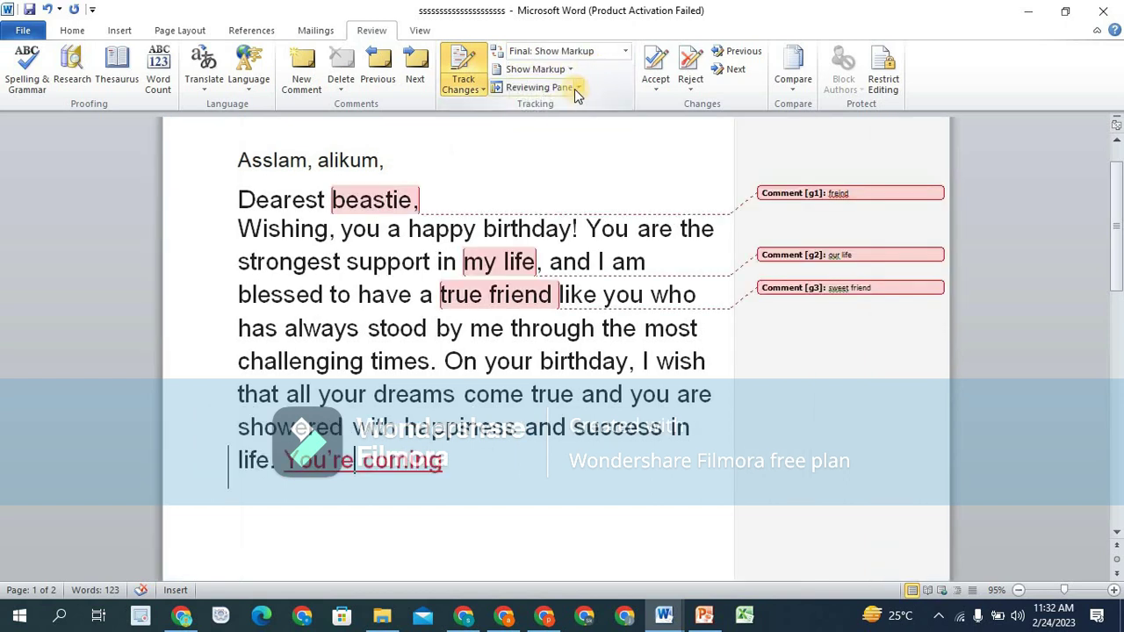
Display the letter's comments and tracked changes in the vertical Reviewing Pane
{"action": "left_click", "coordinate": [575, 88]}
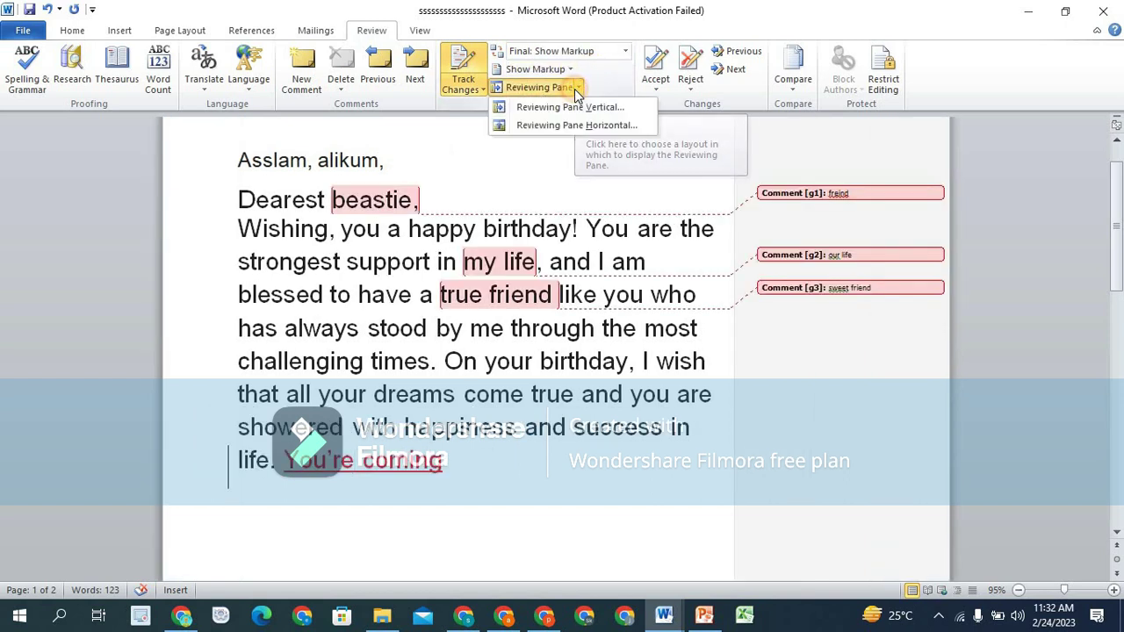
{"action": "left_click", "coordinate": [575, 106]}
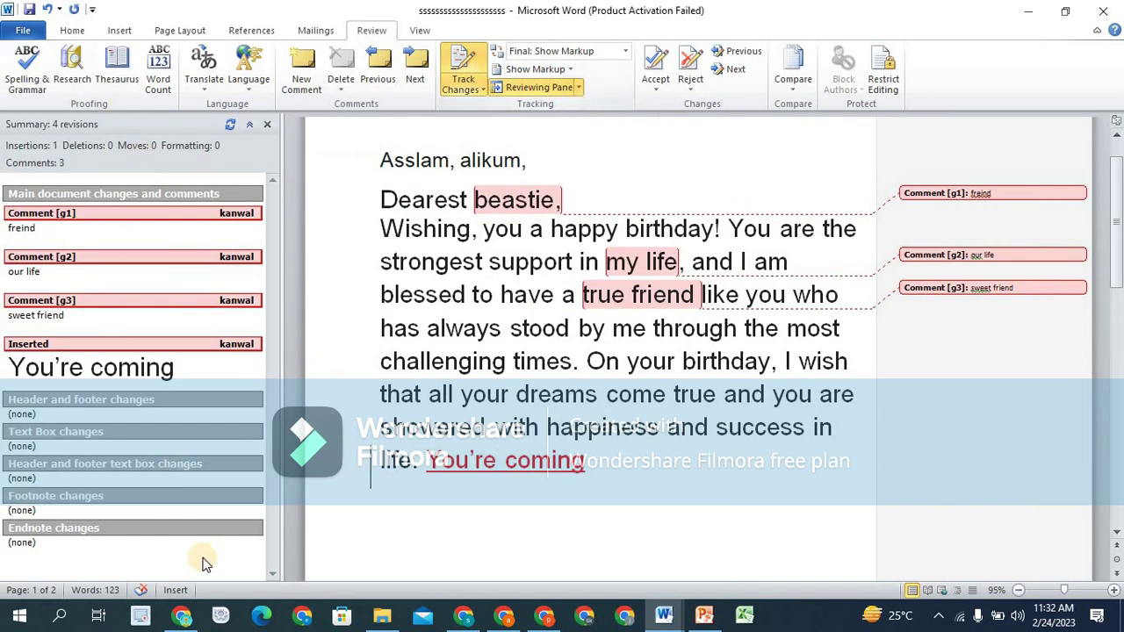
Review the user name and initials options used for tracked changes, accept them as they are, and close the Reviewing Pane
{"action": "left_click", "coordinate": [484, 90]}
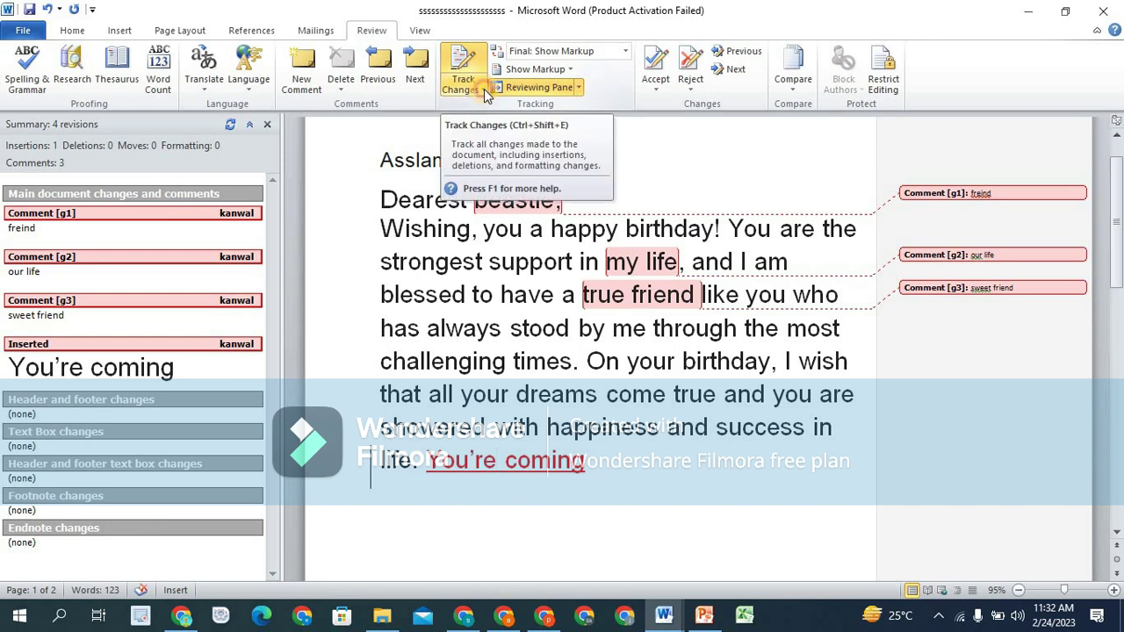
{"action": "left_click", "coordinate": [500, 142]}
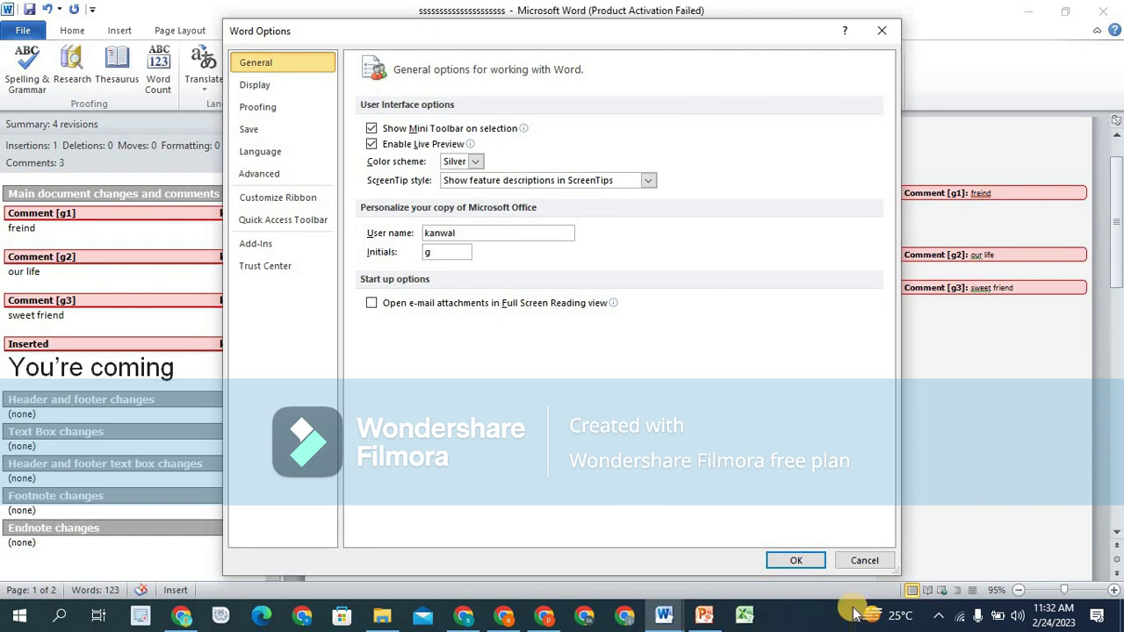
{"action": "left_click", "coordinate": [813, 562]}
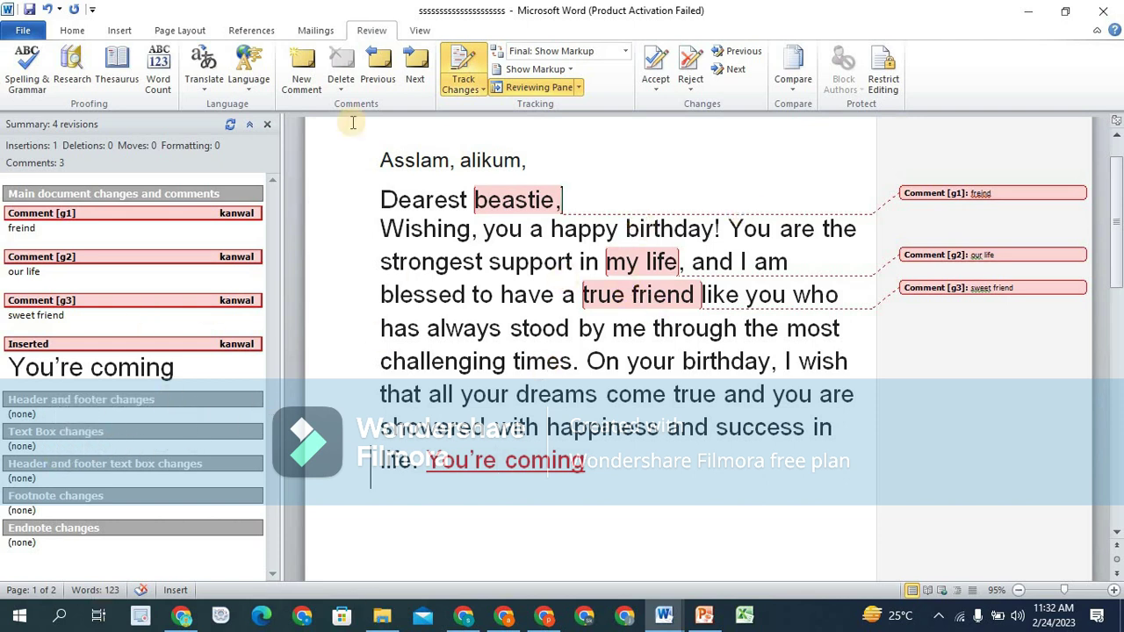
{"action": "left_click", "coordinate": [269, 125]}
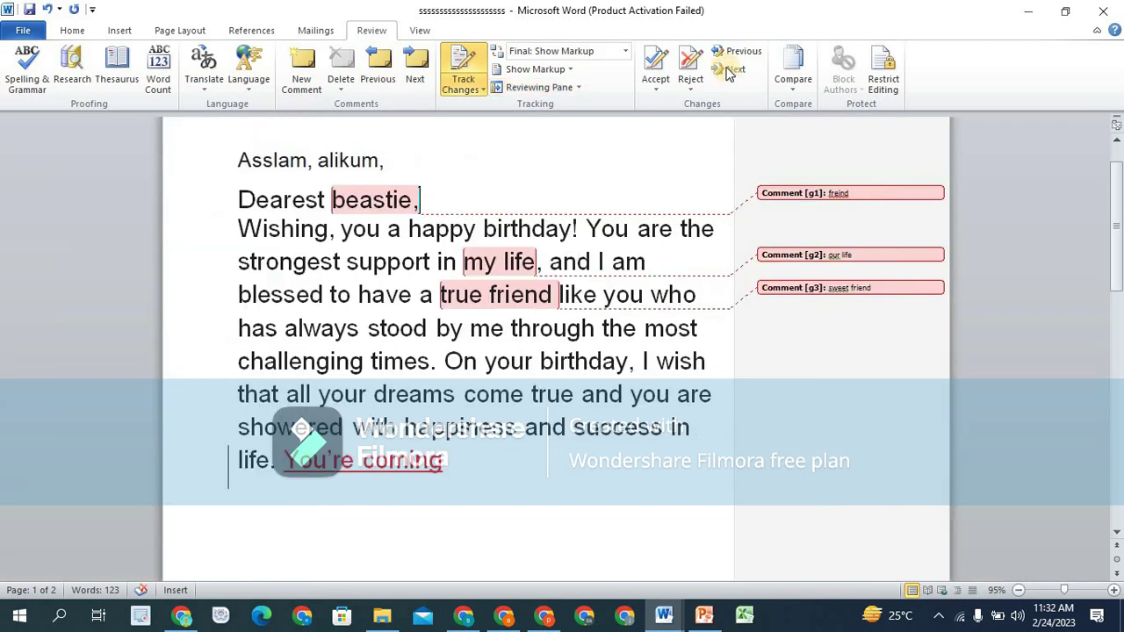
Try accepting and rejecting changes from the comment on "my life" onward, moving to the next change each time, and undo the comment's rejection
{"action": "left_click", "coordinate": [659, 68]}
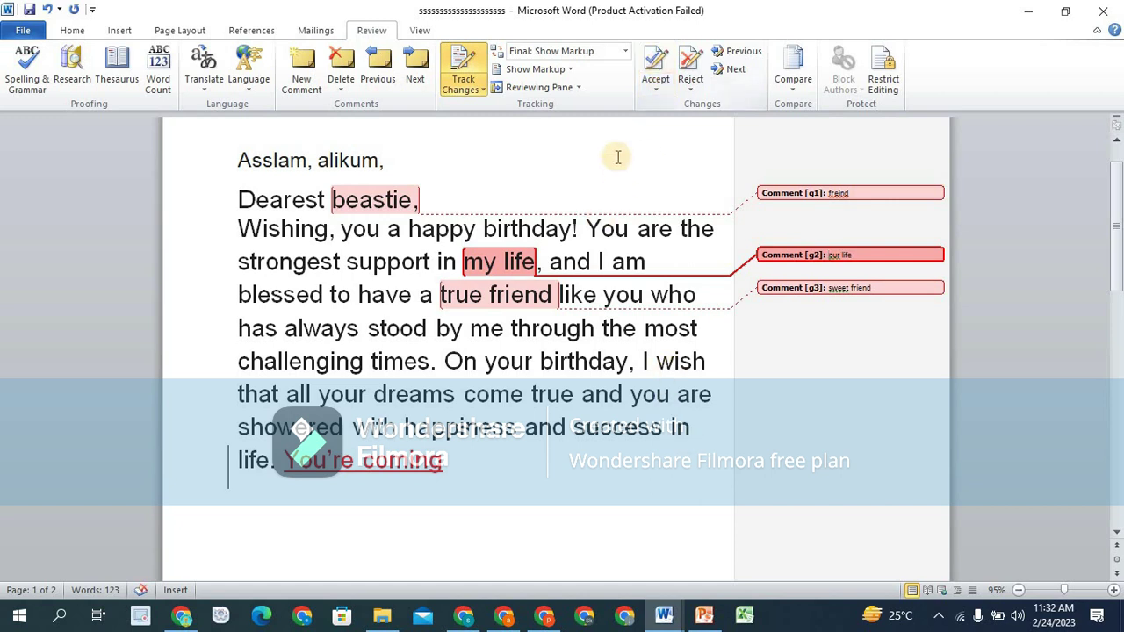
{"action": "left_click", "coordinate": [690, 88]}
{"action": "left_click", "coordinate": [733, 112]}
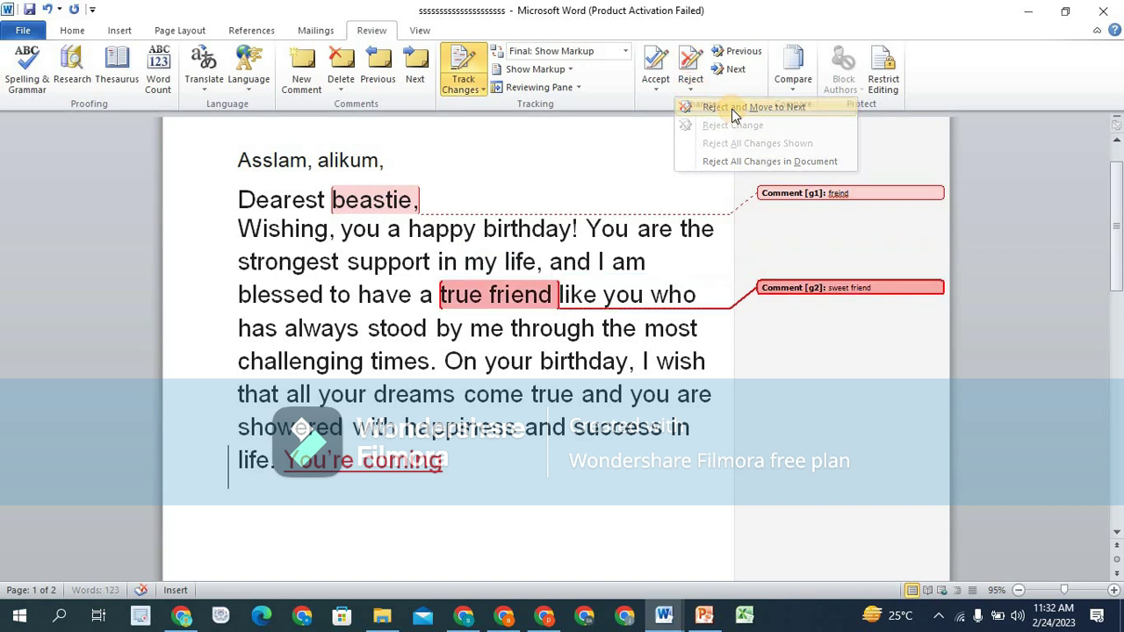
{"action": "left_click", "coordinate": [655, 86]}
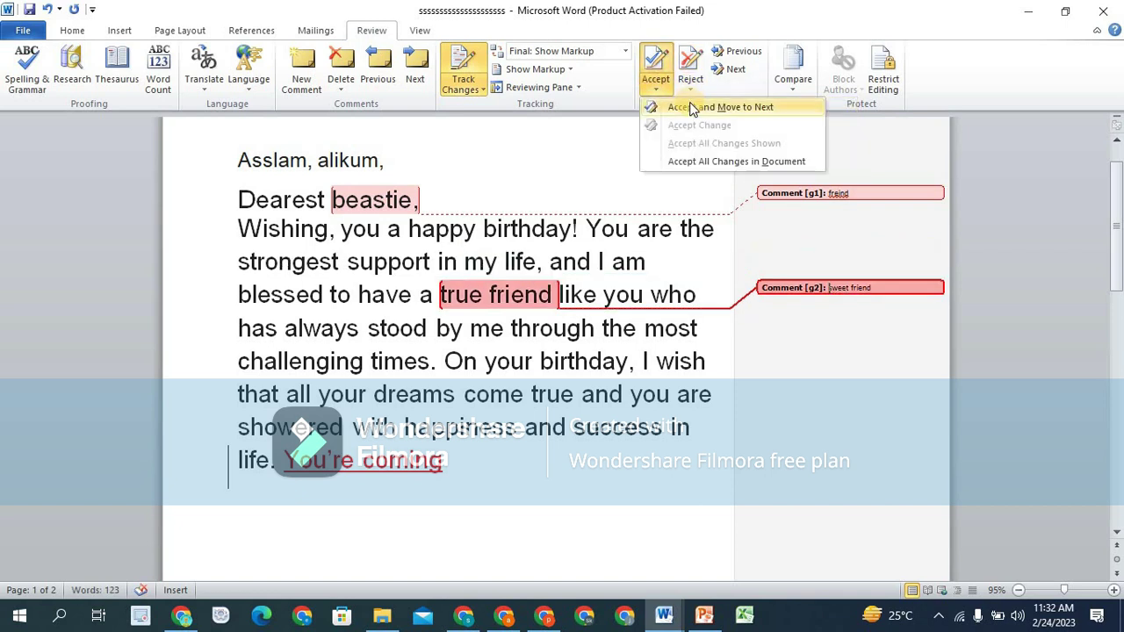
{"action": "left_click", "coordinate": [685, 106]}
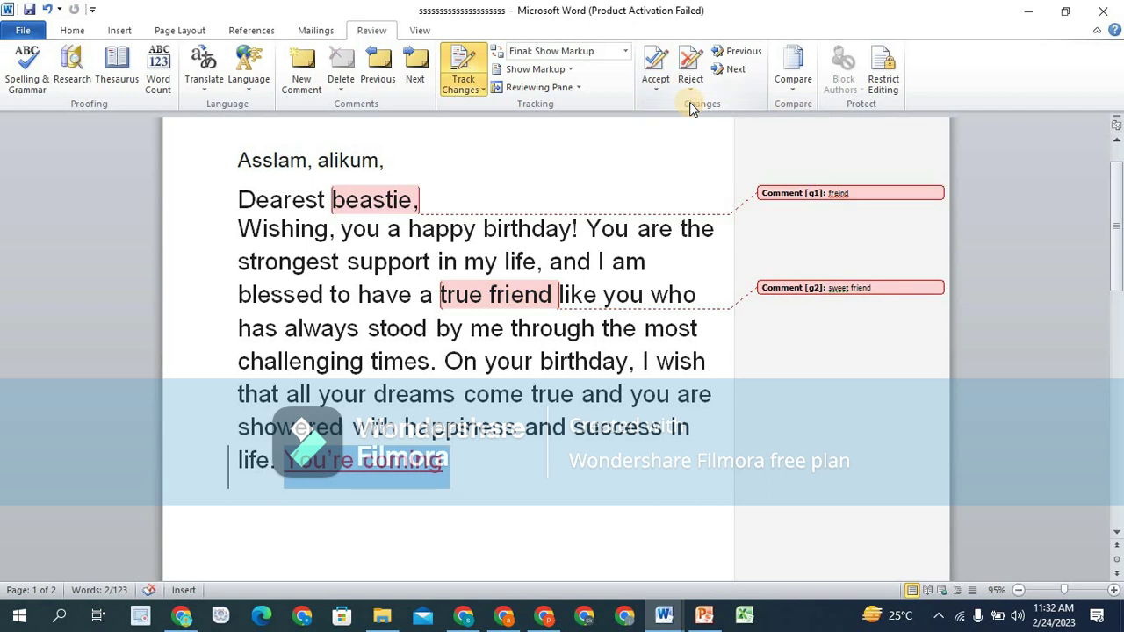
{"action": "key", "text": "ctrl+a"}
{"action": "key", "text": "ctrl+z"}
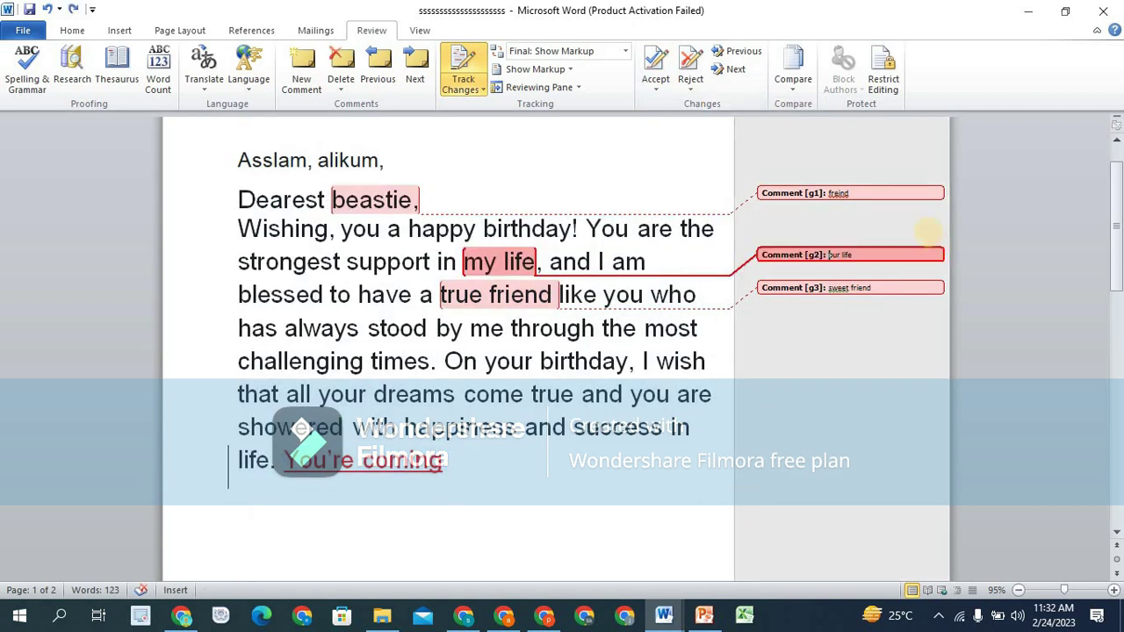
Reject the comment on "my life" with Reject and Move to Next, and undo the rejection
{"action": "double_click", "coordinate": [518, 261]}
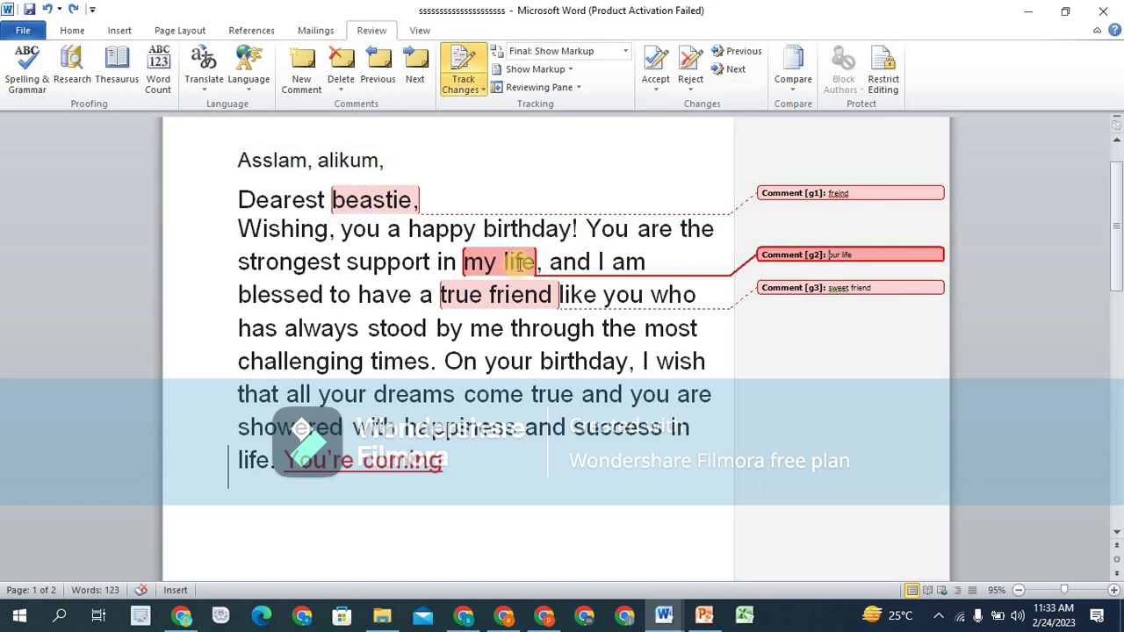
{"action": "left_click", "coordinate": [690, 85]}
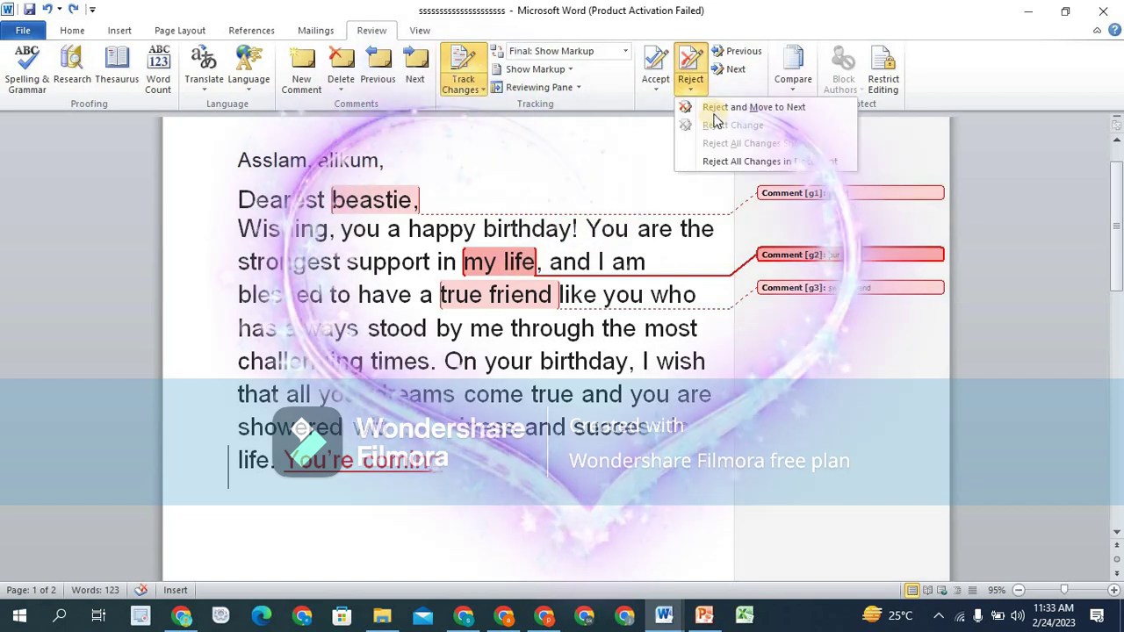
{"action": "left_click", "coordinate": [716, 109]}
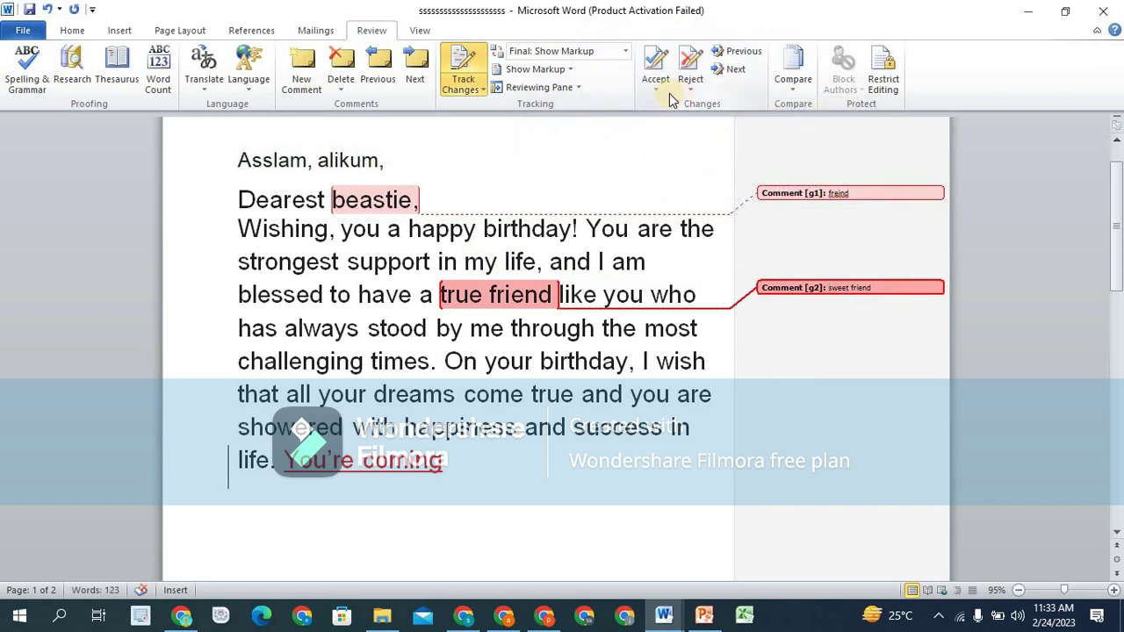
{"action": "key", "text": "ctrl+z"}
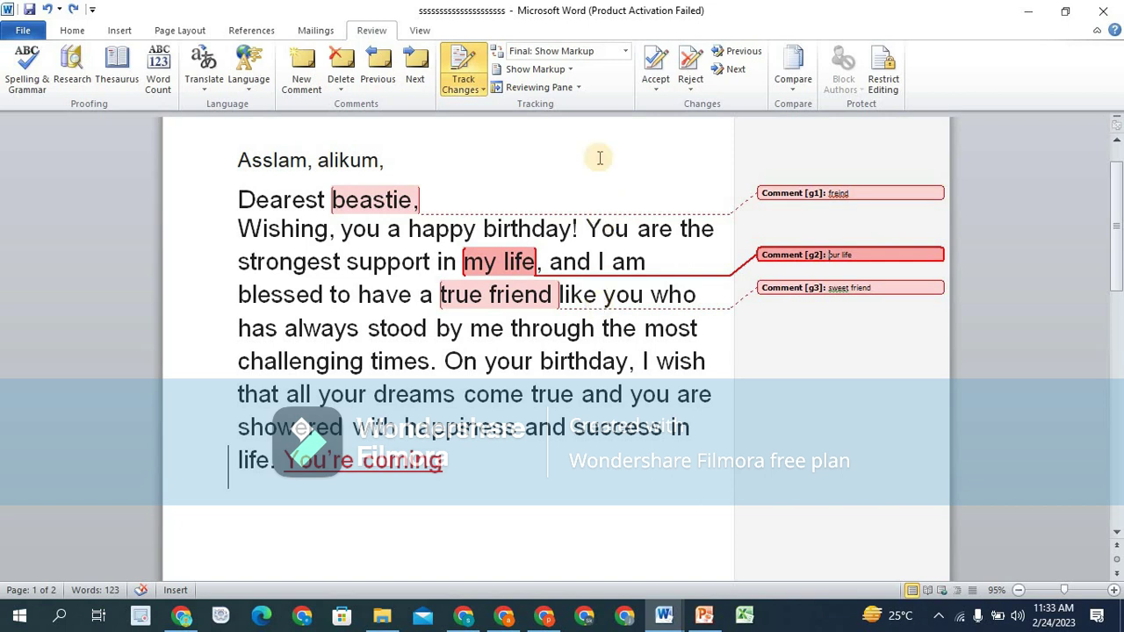
Use Accept and Move to Next, step to the previous and next tracked changes, and decline searching from the beginning of the document
{"action": "left_click", "coordinate": [658, 82]}
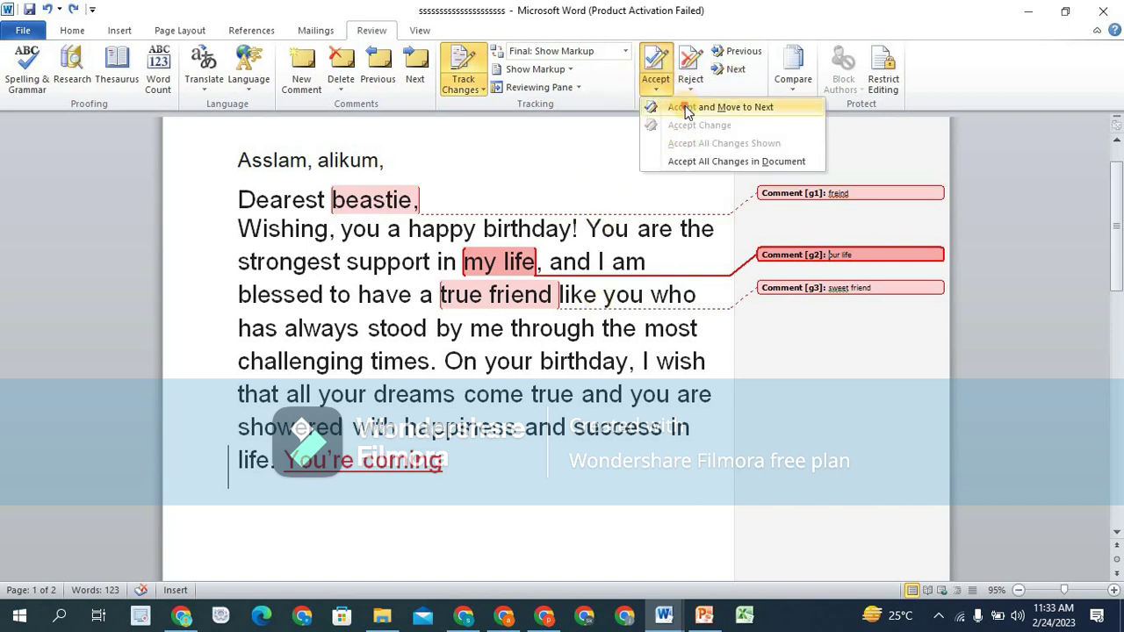
{"action": "left_click", "coordinate": [687, 108]}
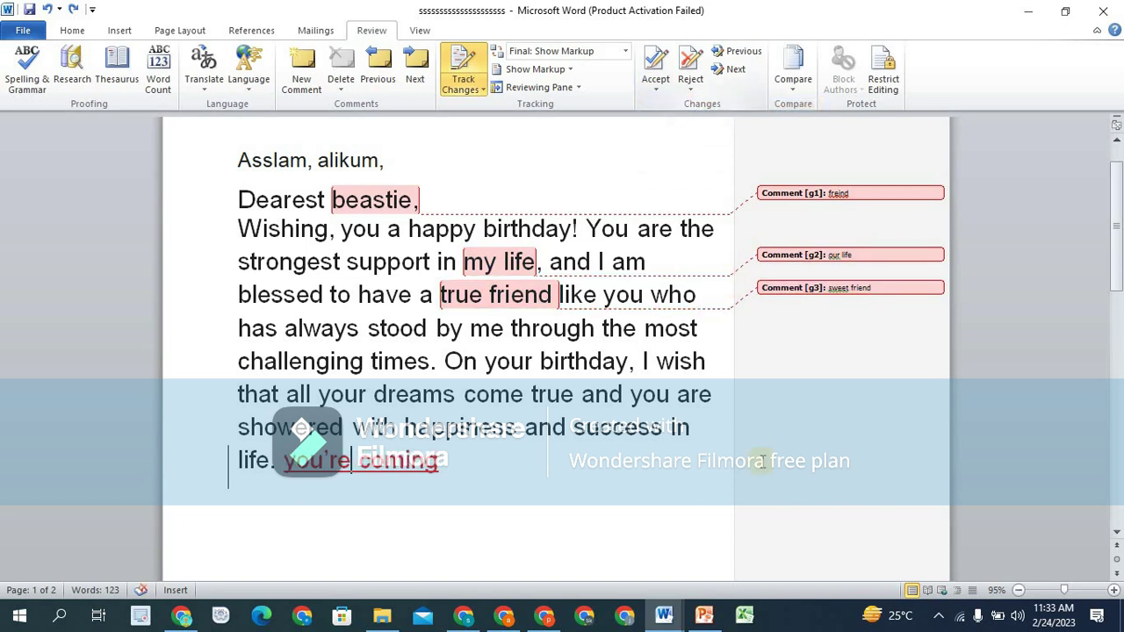
{"action": "left_click", "coordinate": [728, 53]}
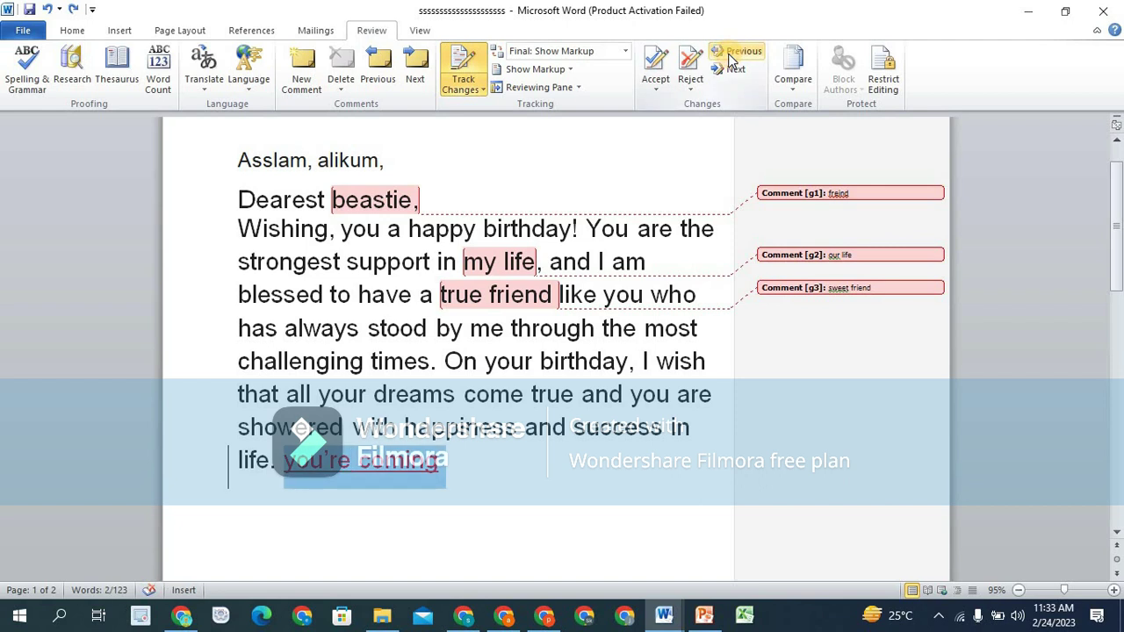
{"action": "left_click", "coordinate": [729, 74]}
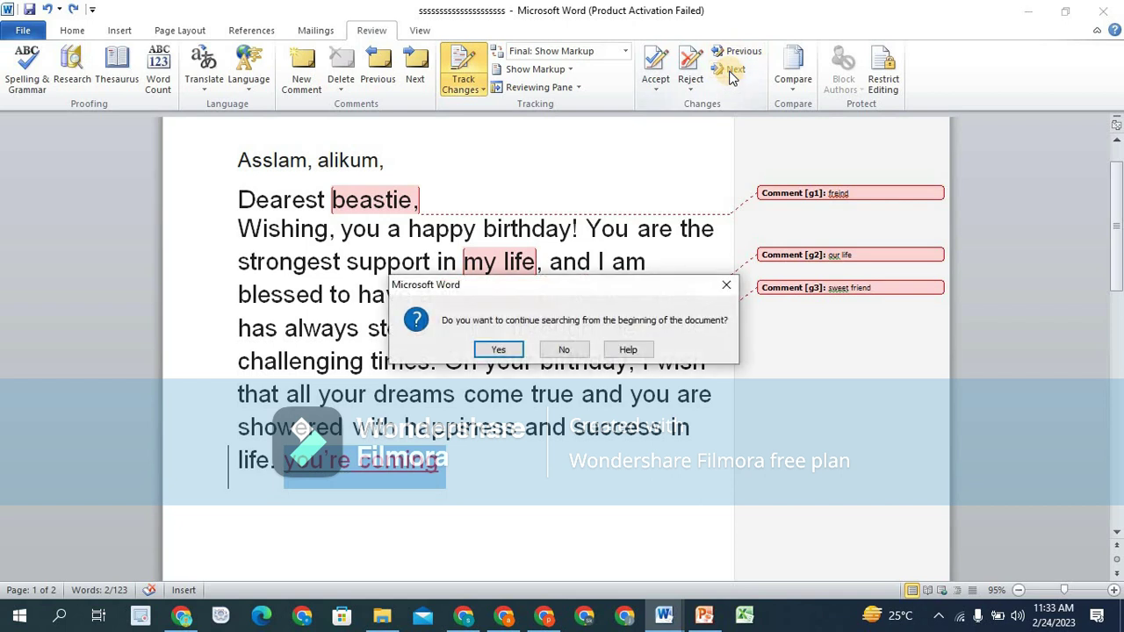
{"action": "left_click", "coordinate": [564, 347]}
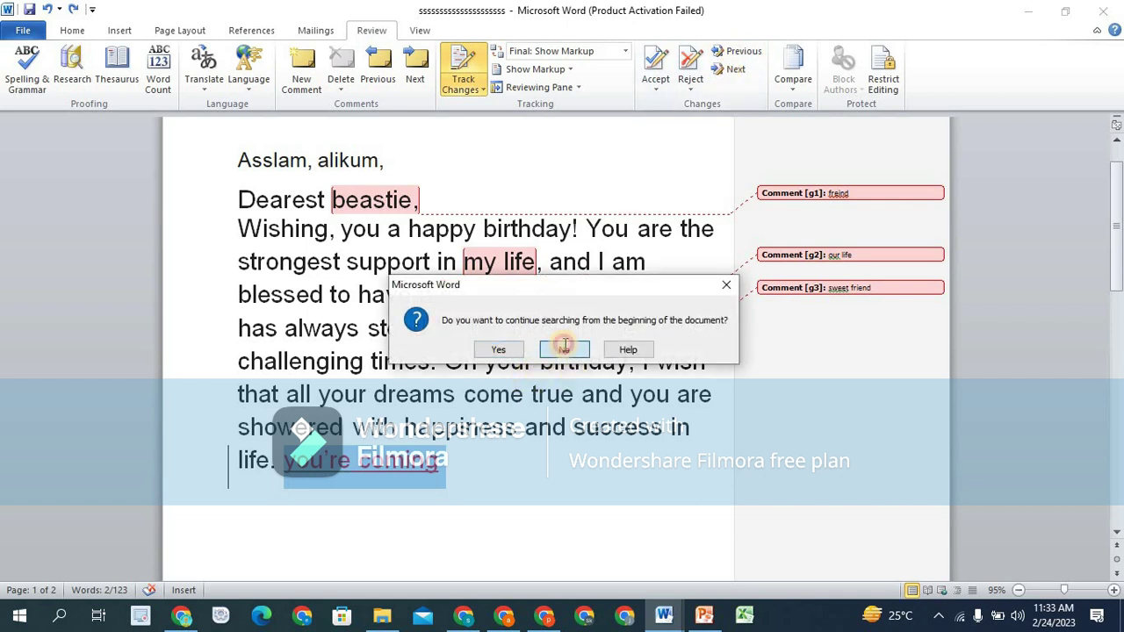
View the Combine Documents and Compare Documents settings, cancelling each without choosing any files
{"action": "left_click", "coordinate": [793, 88]}
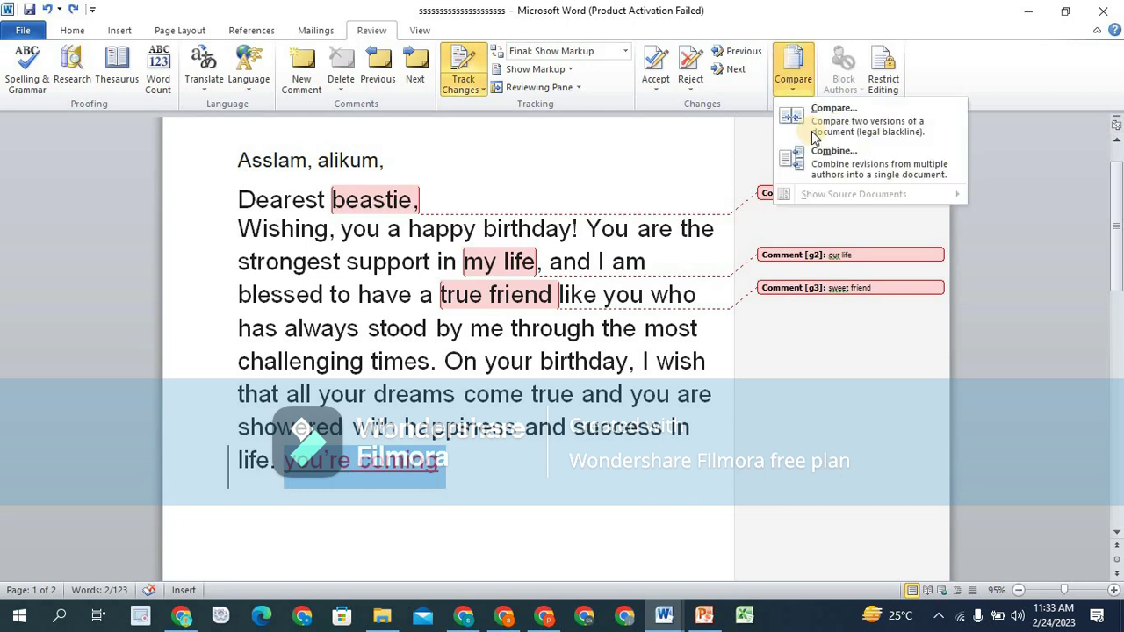
{"action": "left_click", "coordinate": [807, 161]}
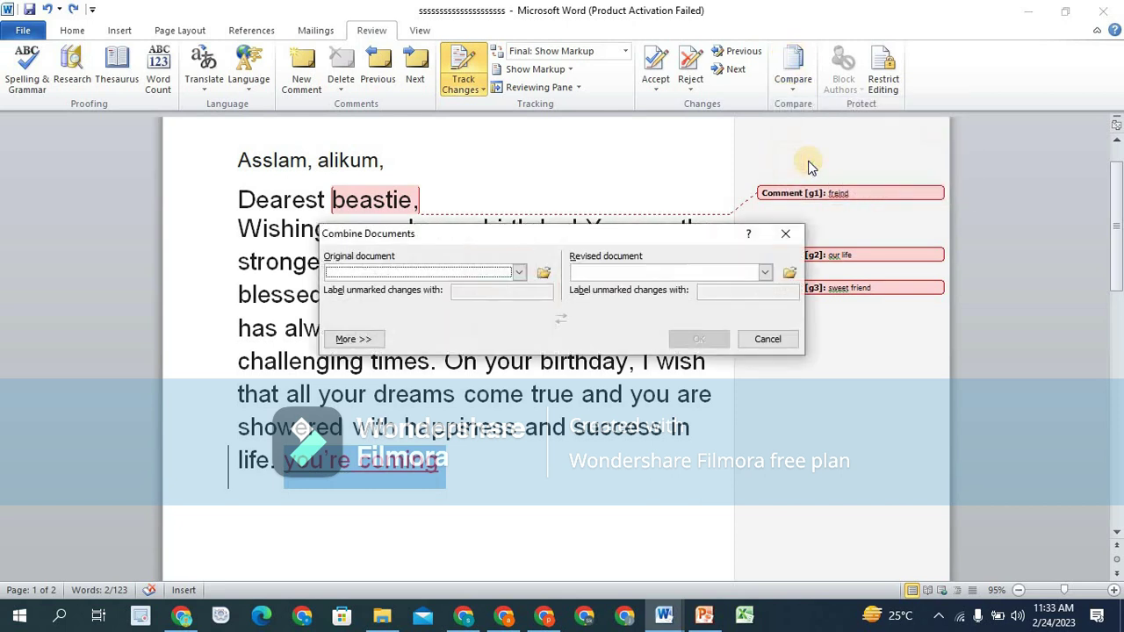
{"action": "left_click", "coordinate": [778, 339]}
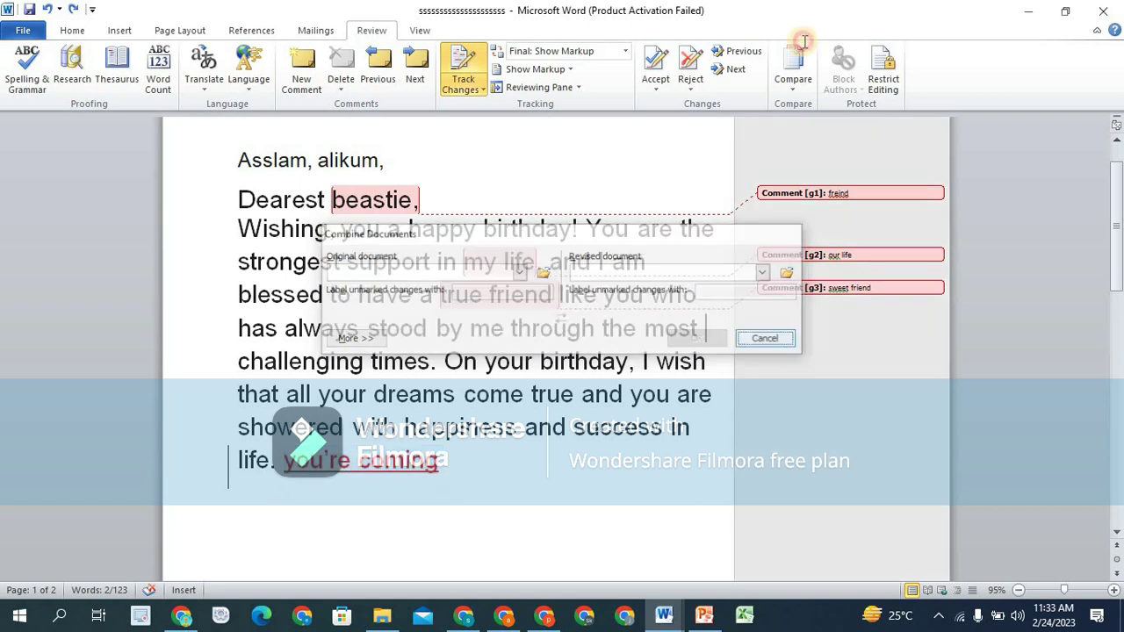
{"action": "left_click", "coordinate": [790, 79]}
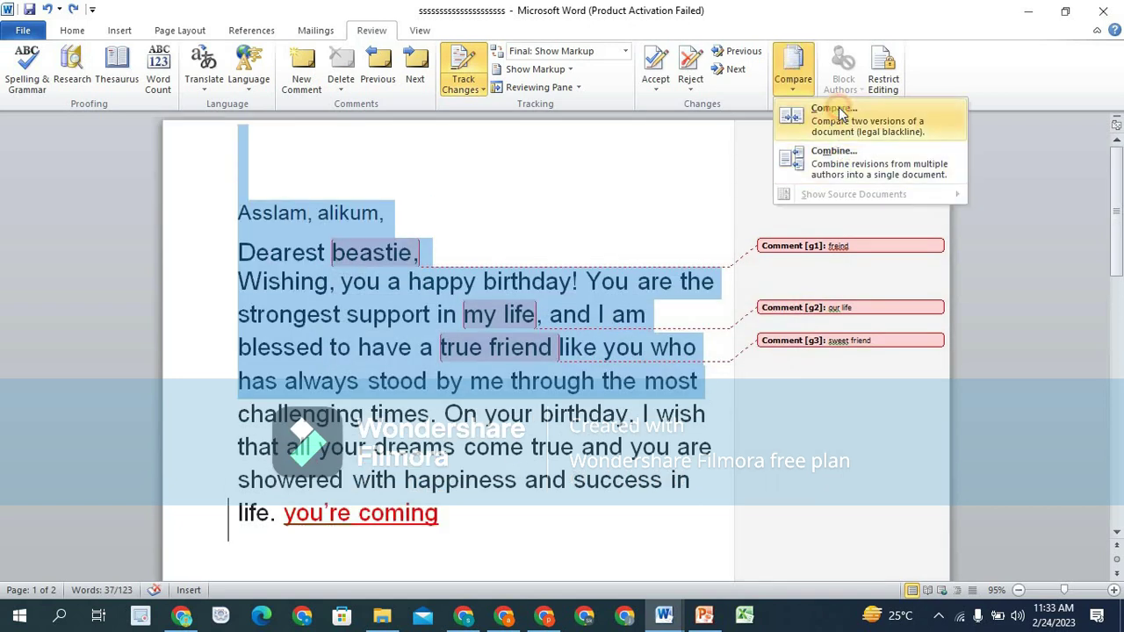
{"action": "left_click", "coordinate": [809, 144]}
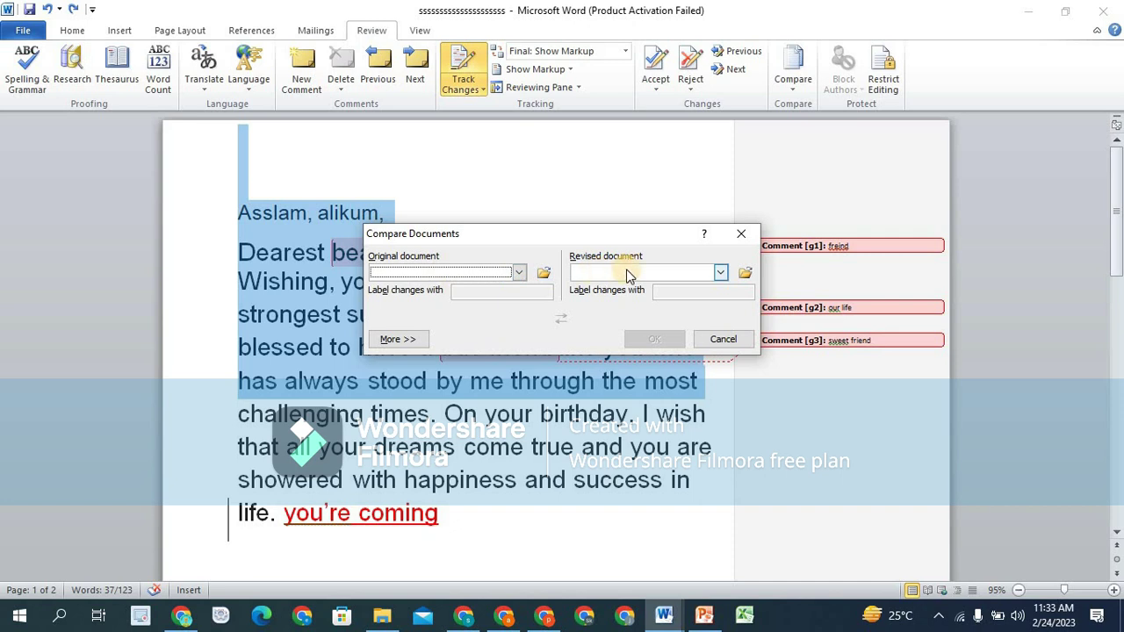
{"action": "left_click", "coordinate": [711, 342]}
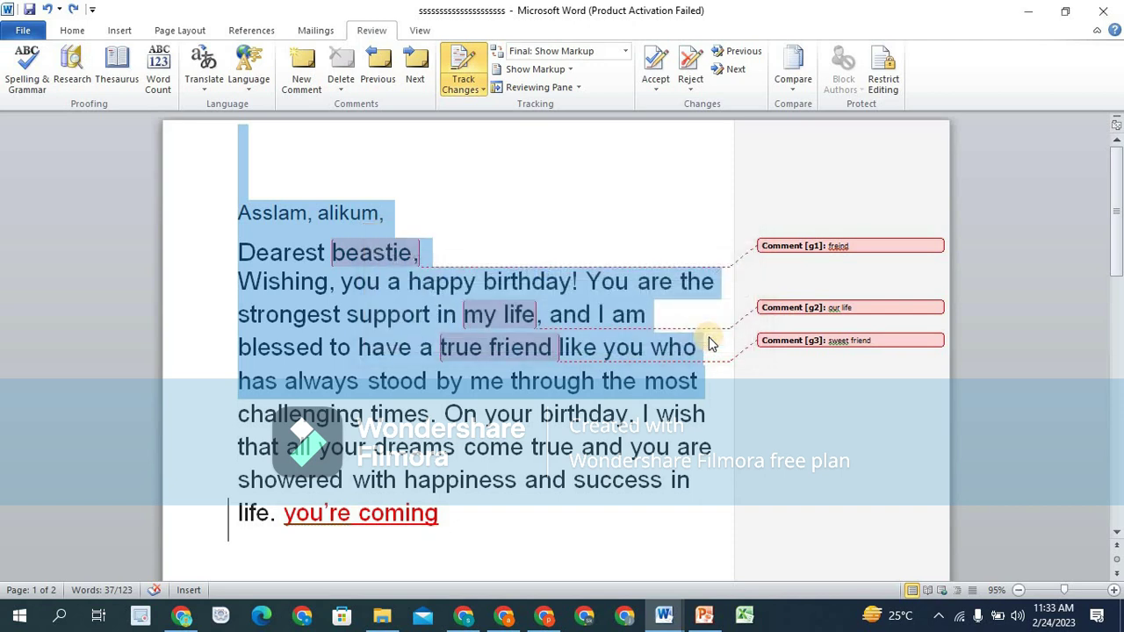
Open the Restrict Formatting and Editing options for the letter
{"action": "left_click", "coordinate": [895, 68]}
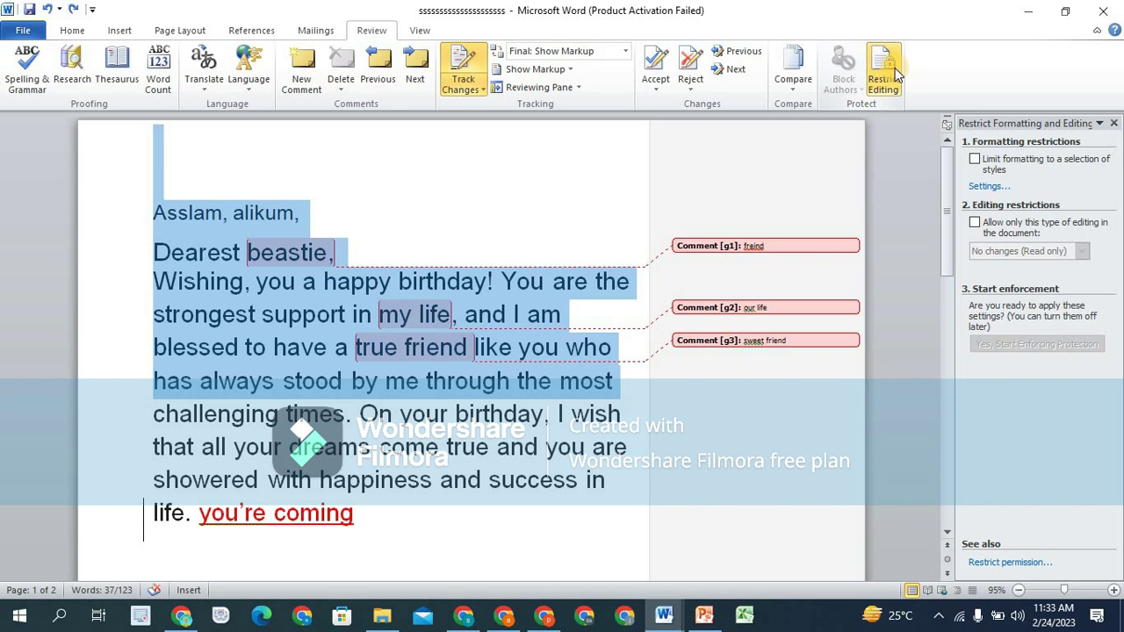